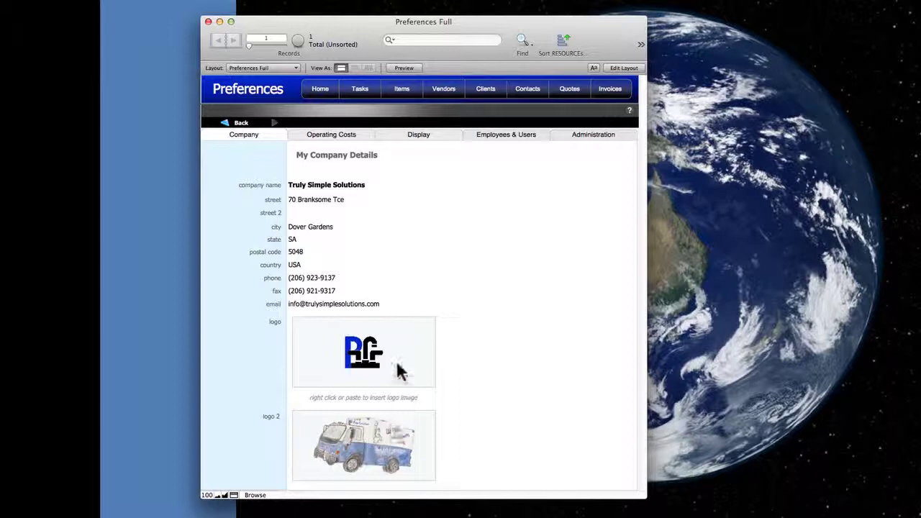
- Tour the Operating Costs, Display, Employees & Users and Administration tabs, ending on Operating Costs
click(321, 138)
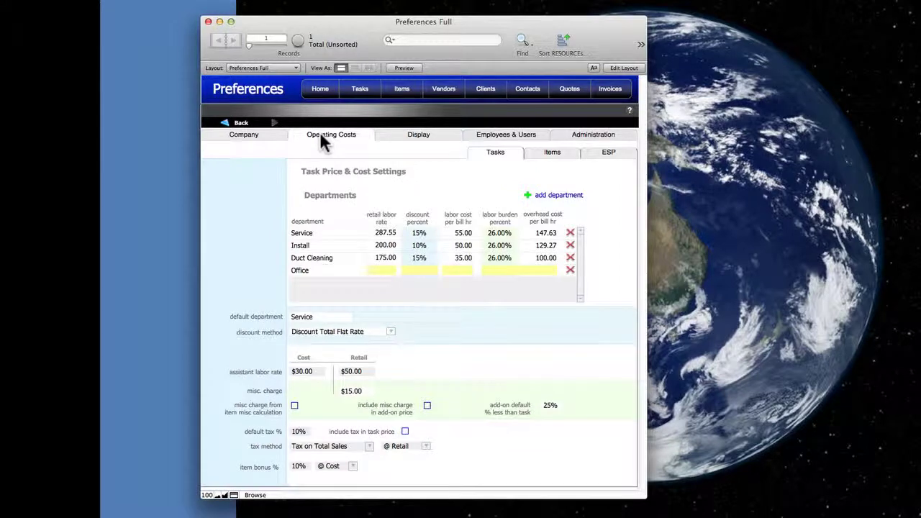
click(392, 138)
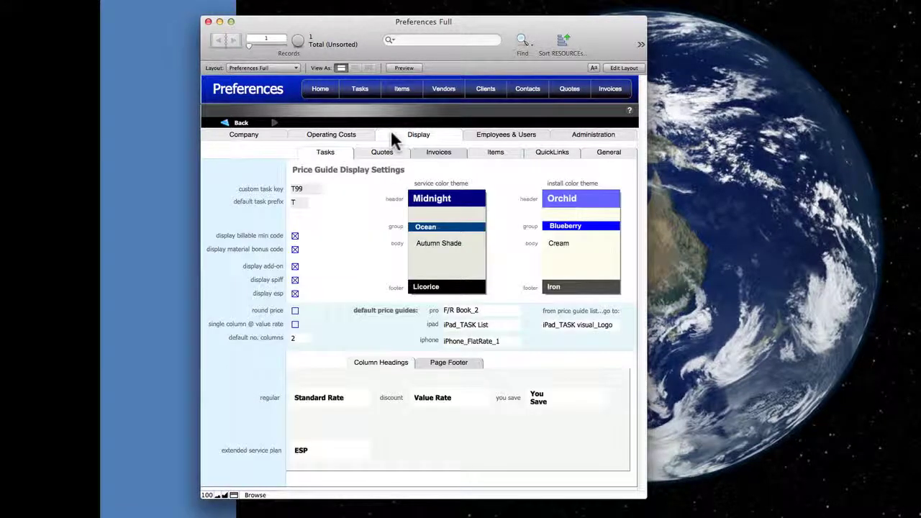
click(489, 142)
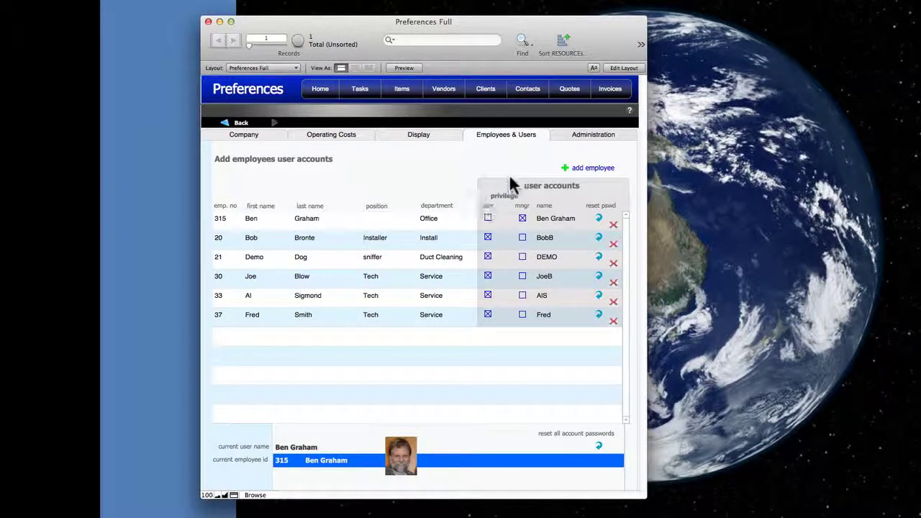
click(574, 142)
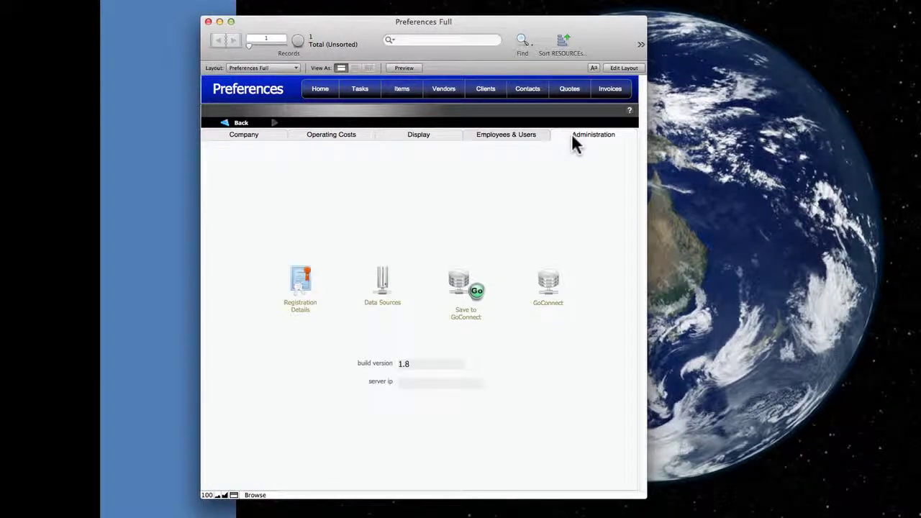
click(342, 134)
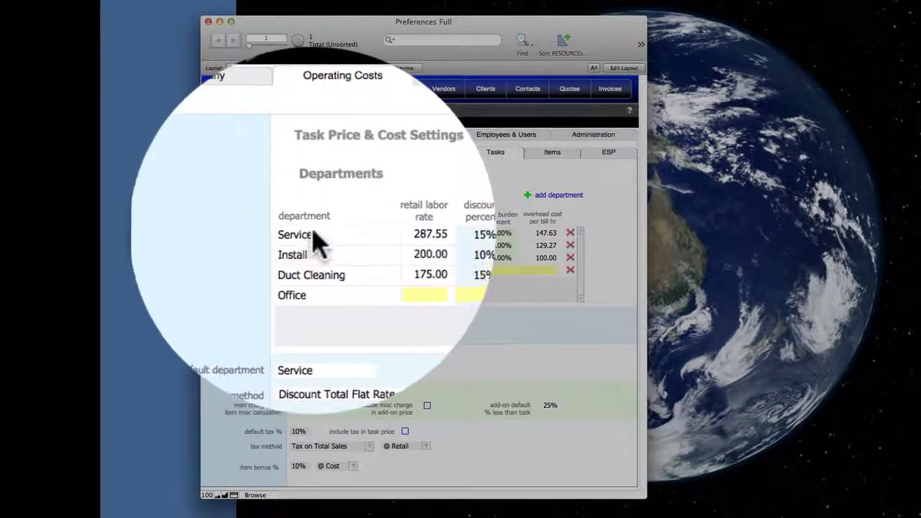
click(313, 237)
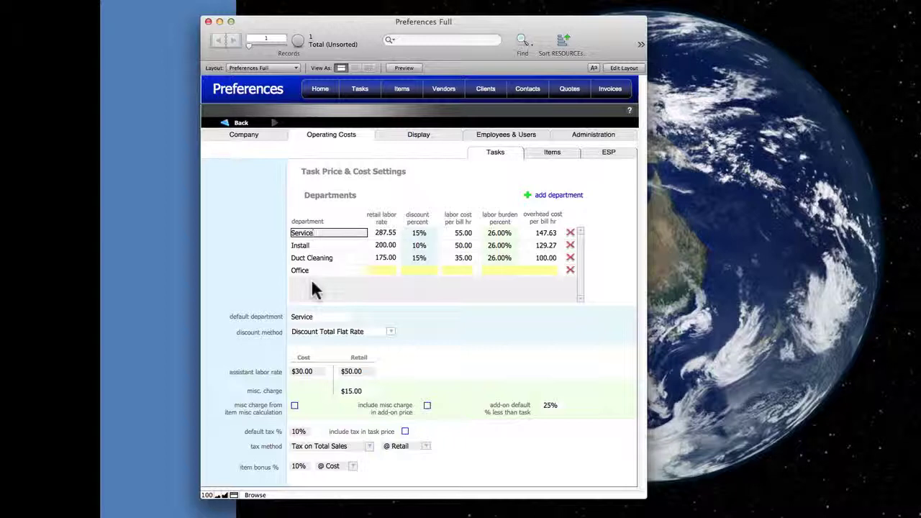
- Add a new department row and name it Maintenance
click(549, 201)
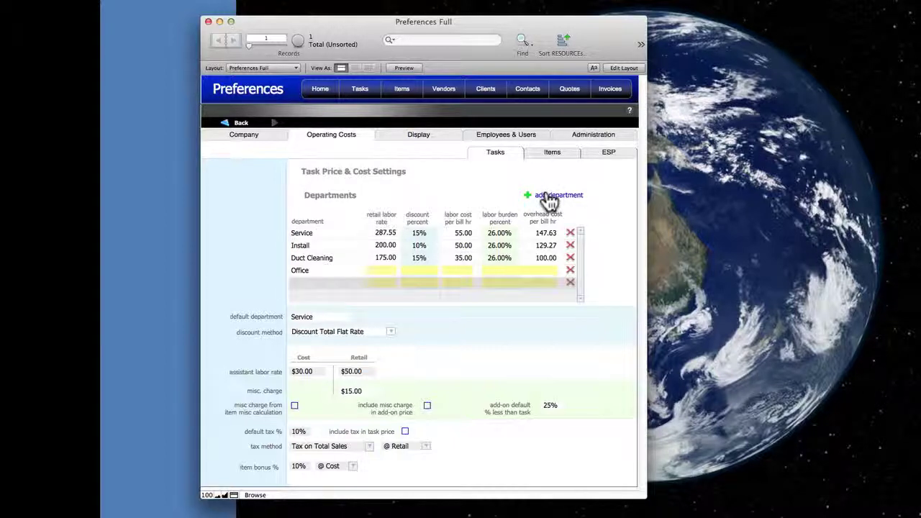
click(315, 281)
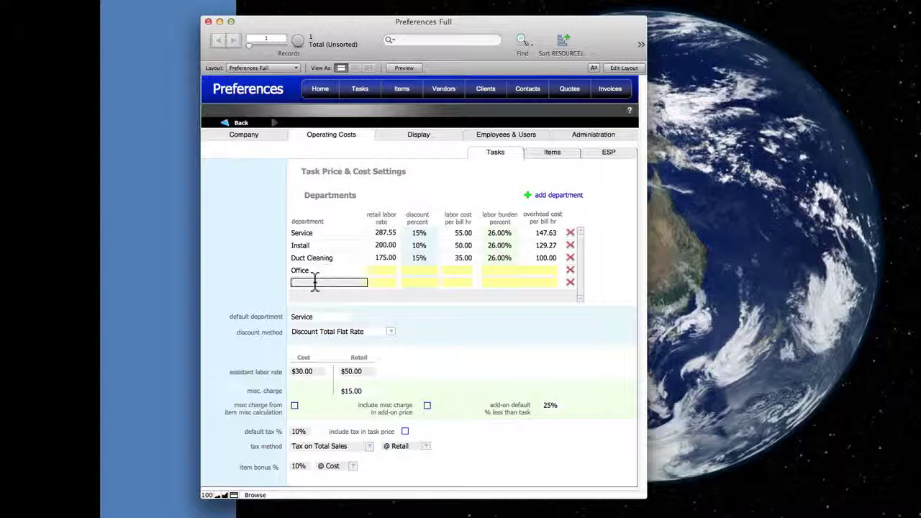
text(Ne)
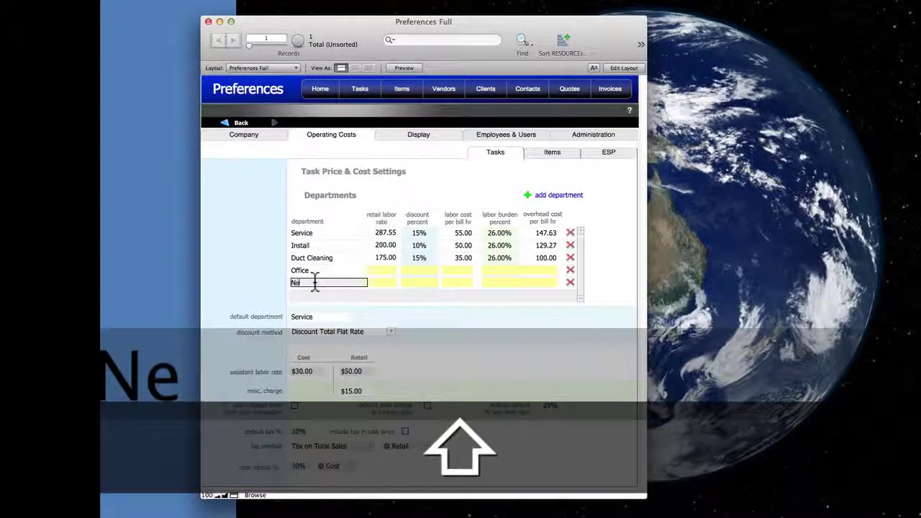
text(w D)
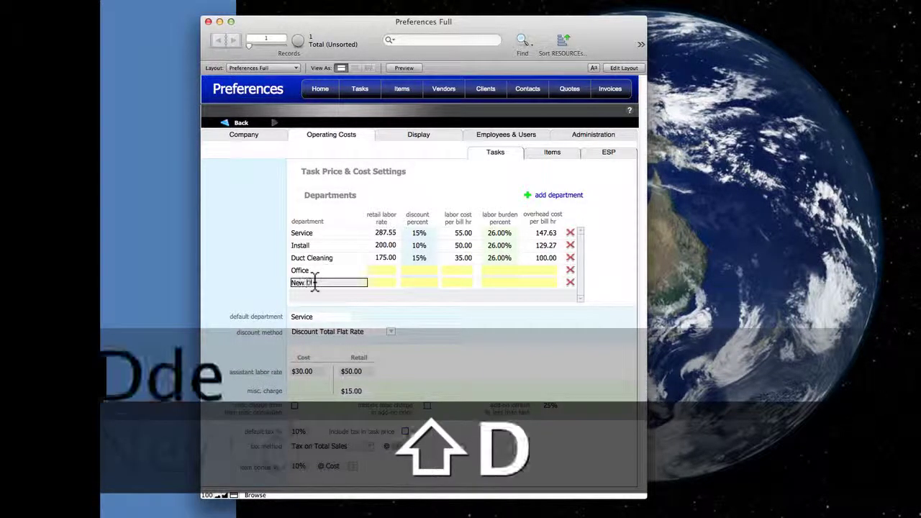
text(epart)
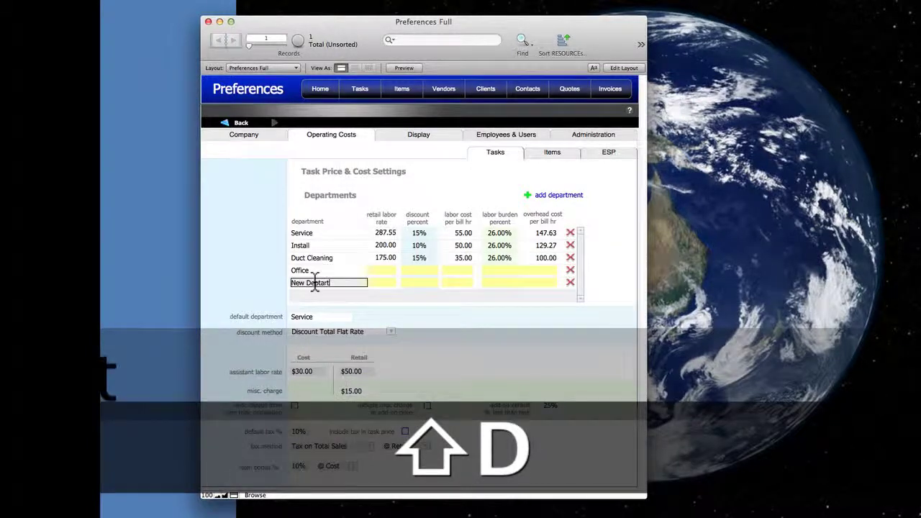
text(ment)
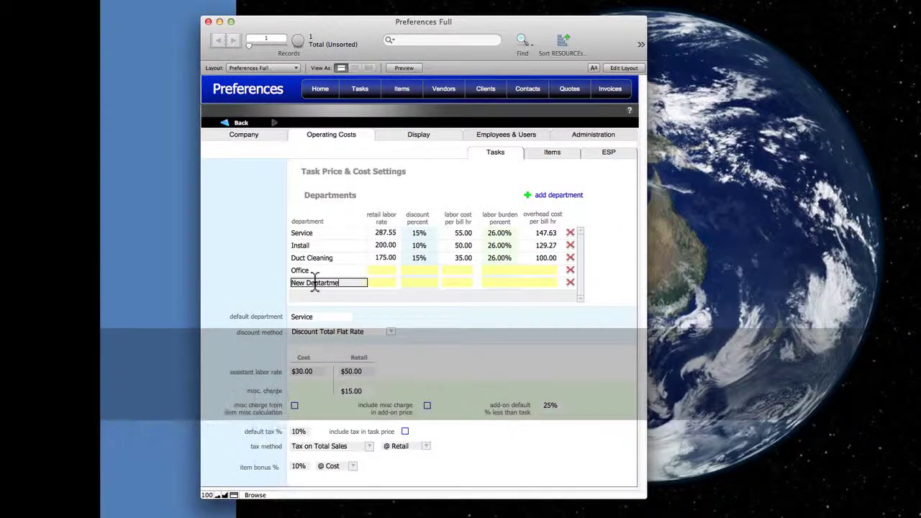
key(BackSpace)
key(BackSpace)
key(BackSpace)
key(BackSpace)
key(BackSpace)
key(BackSpace)
key(BackSpace)
key(BackSpace)
key(BackSpace)
key(BackSpace)
key(BackSpace)
key(BackSpace)
key(BackSpace)
key(BackSpace)
text(Main)
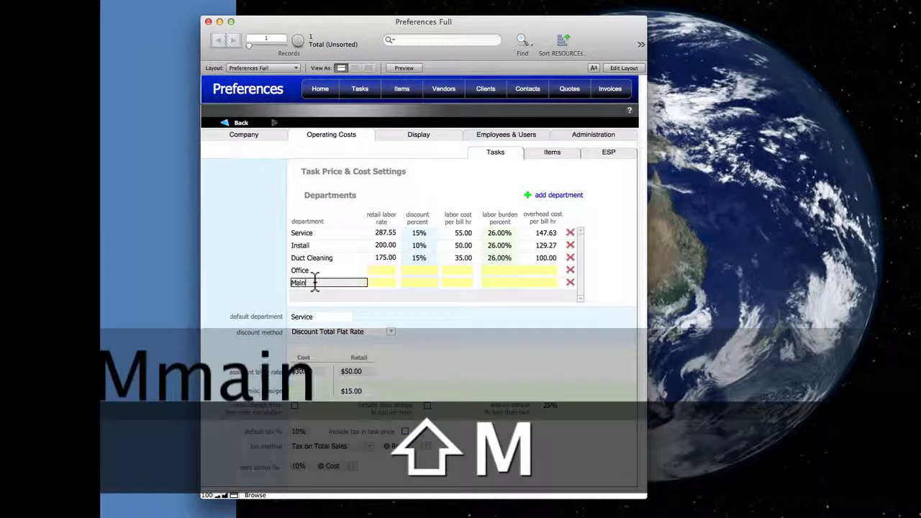
text(tenance)
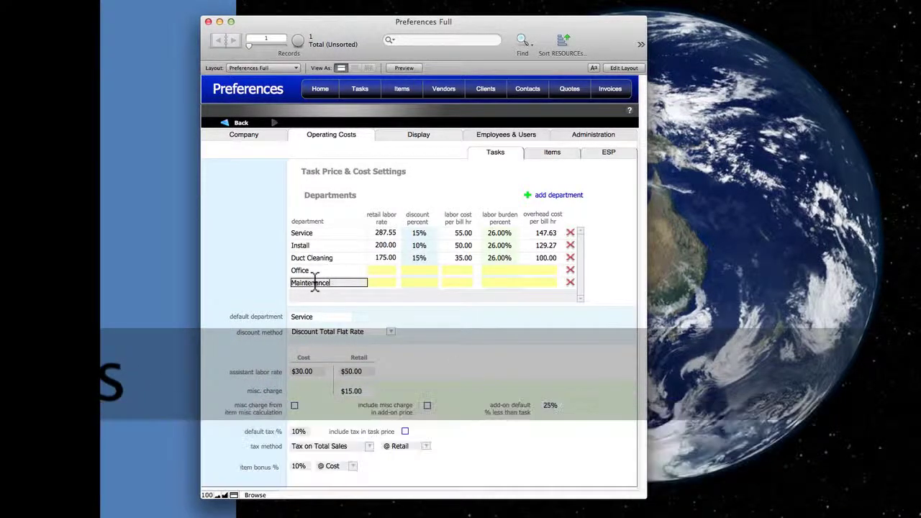
key(Tab)
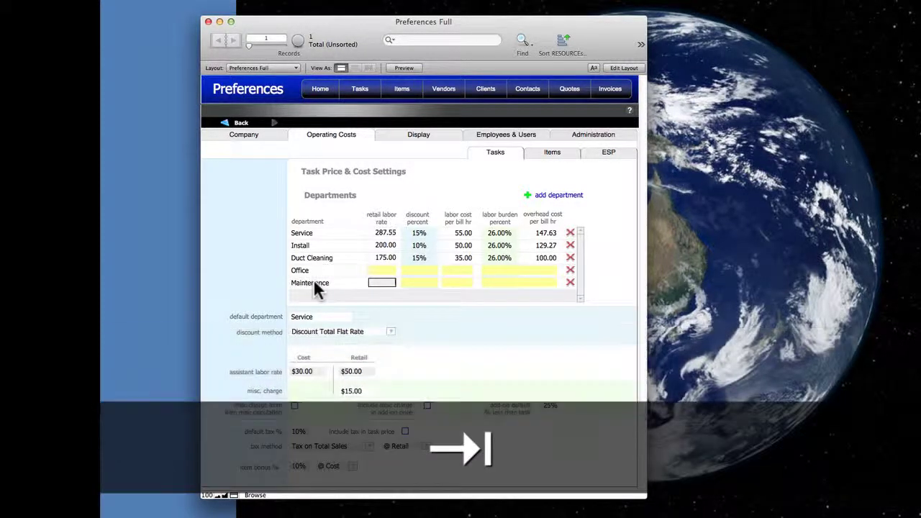
- Enter Maintenance's retail rate 100, 15% discount, labor cost 30, 26% burden and overhead 100
text(100)
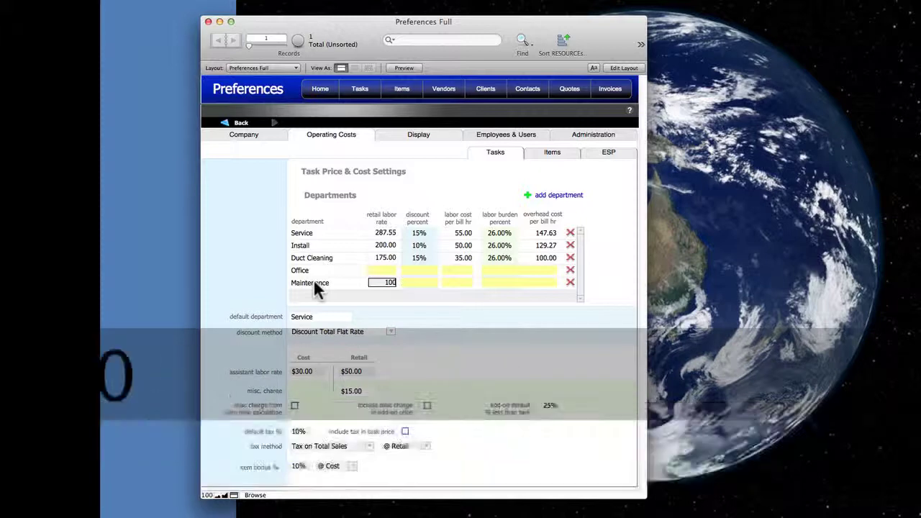
click(415, 282)
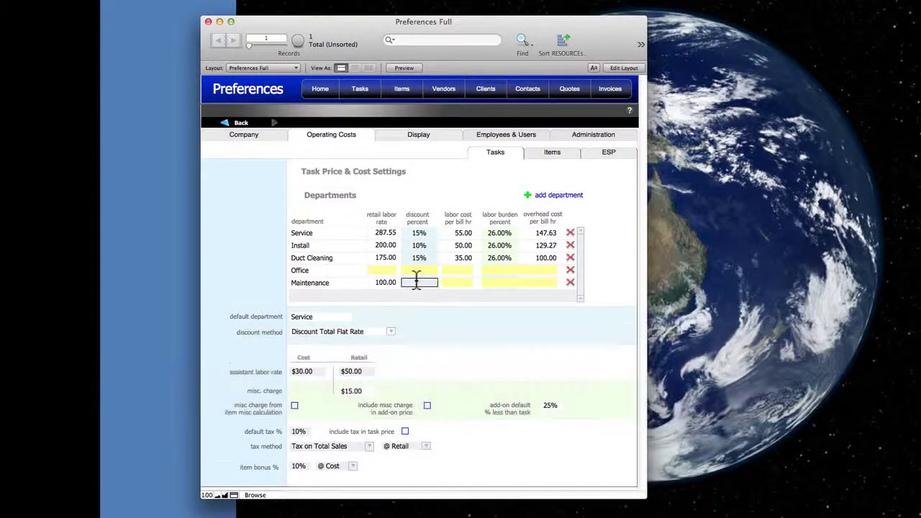
text(15)
key(Tab)
text(30)
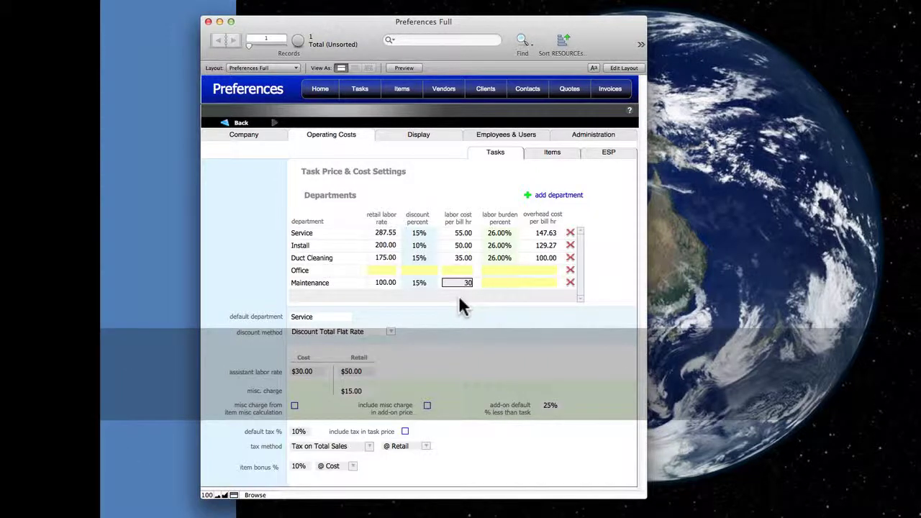
key(Tab)
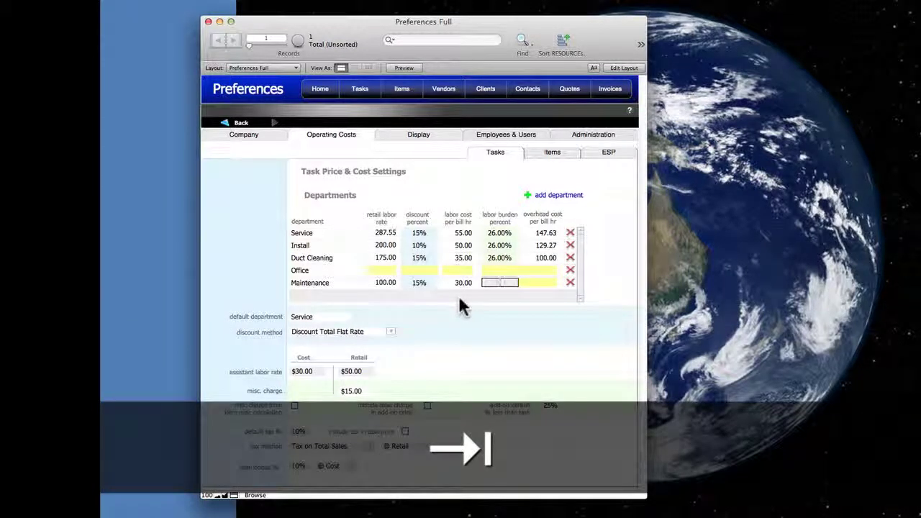
text(26)
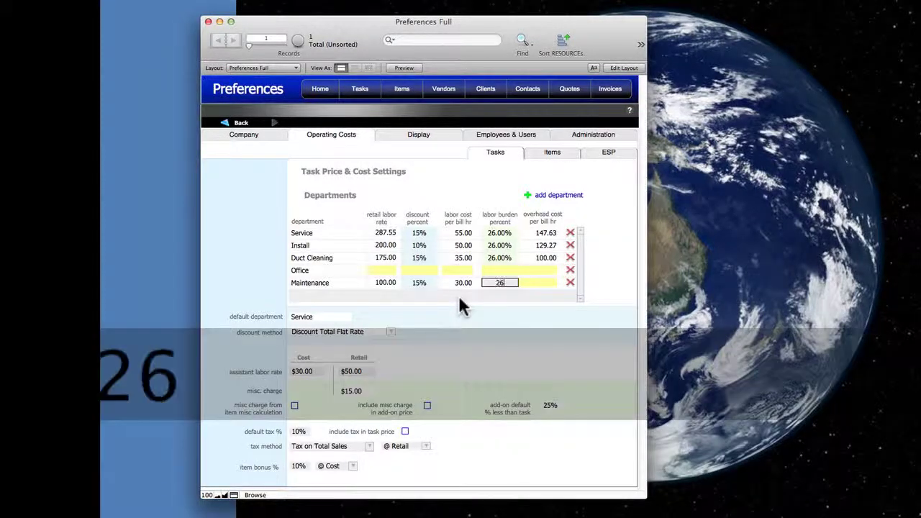
key(Tab)
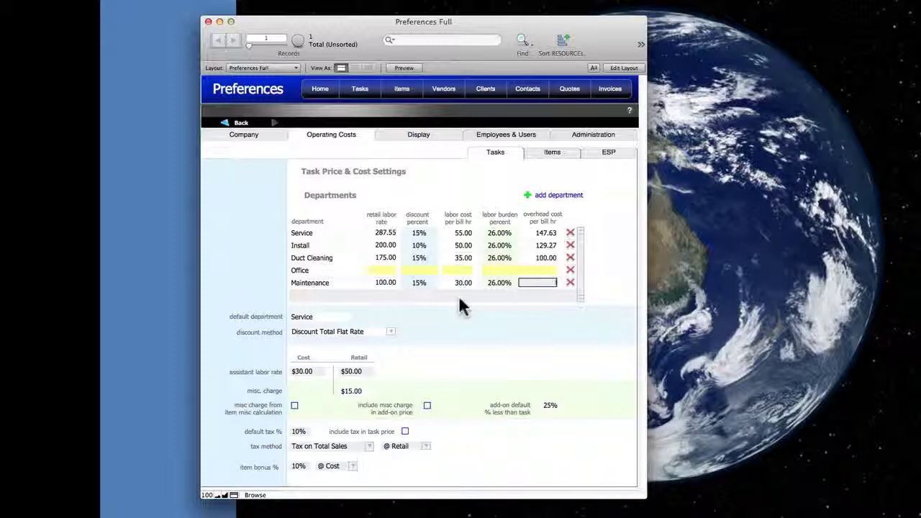
text(100)
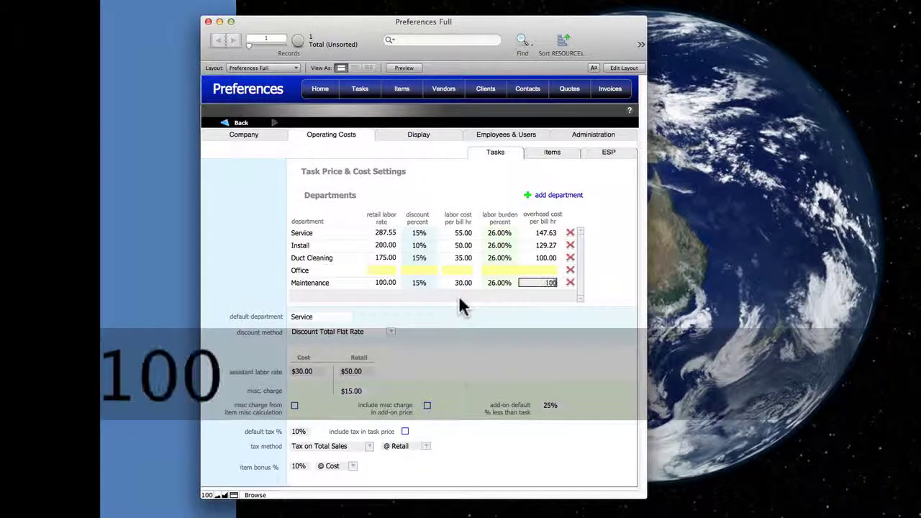
key(Tab)
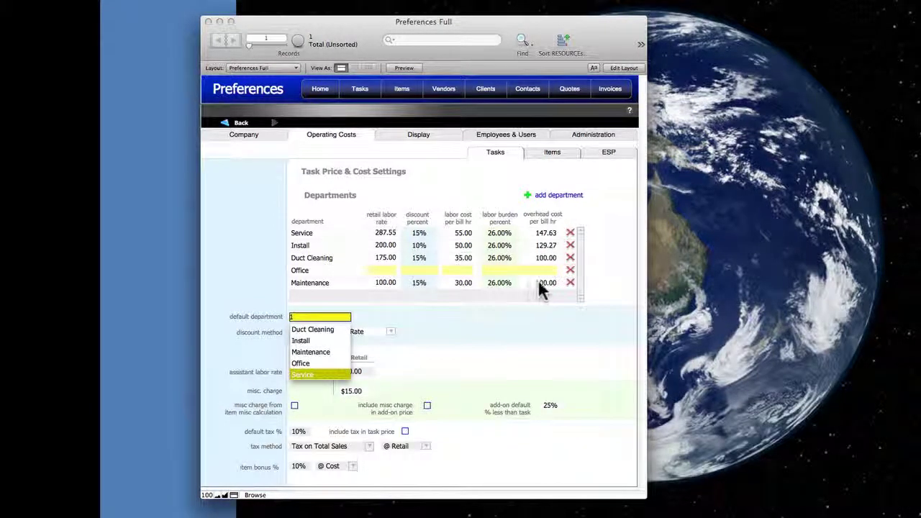
- Change Maintenance's retail labor rate to 200 and review the department and discount method choices
click(539, 281)
click(387, 282)
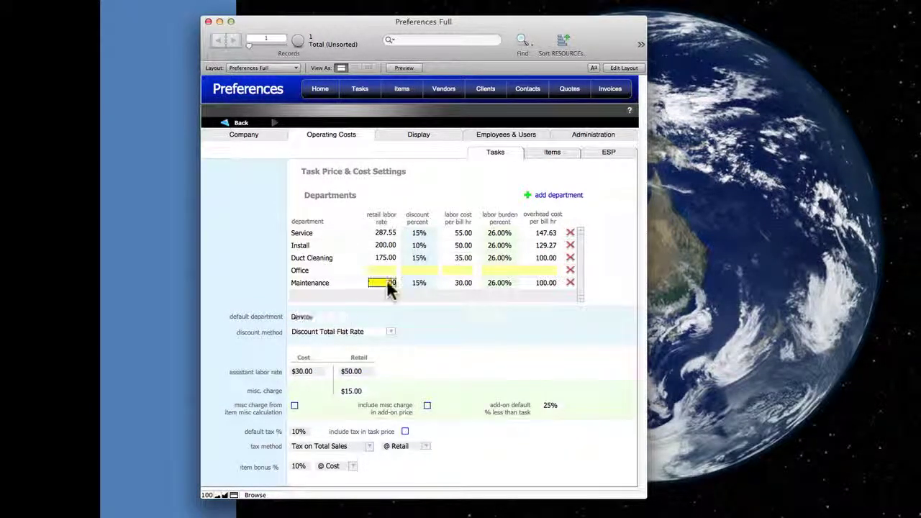
text(200)
key(Tab)
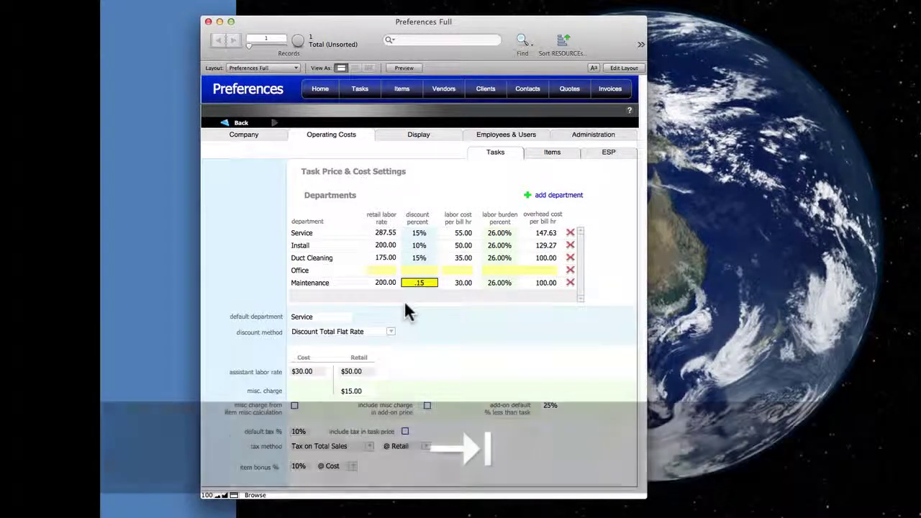
click(310, 316)
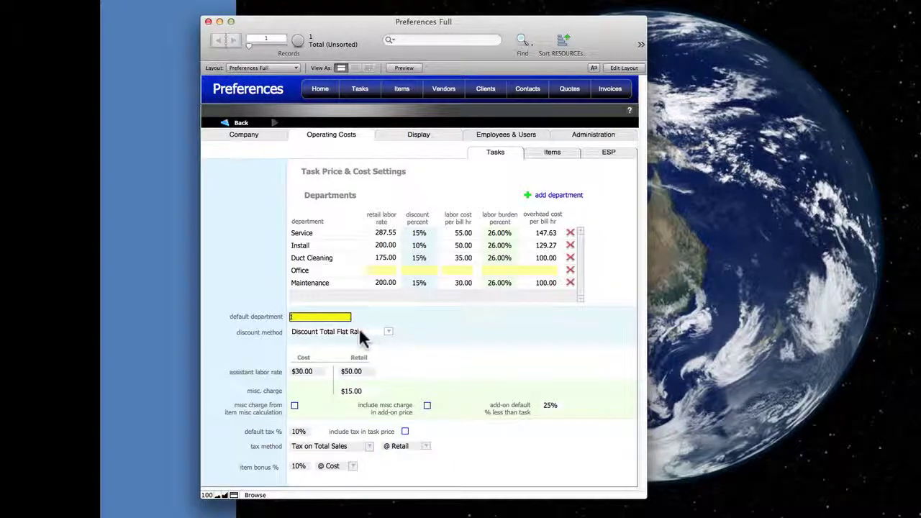
click(388, 328)
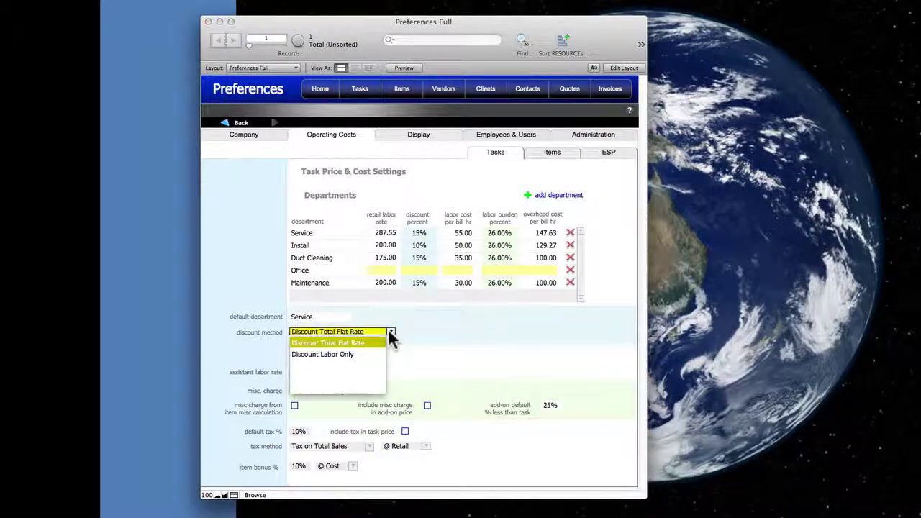
click(429, 330)
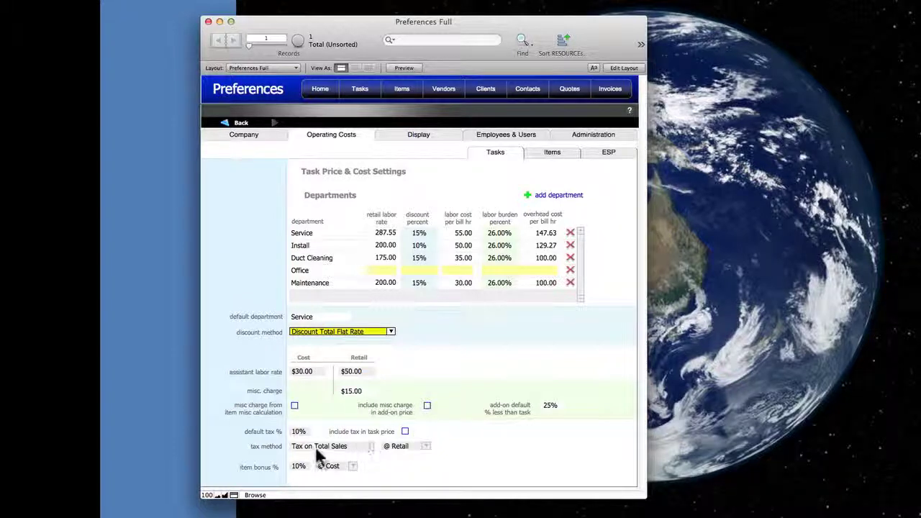
- Try Tax on Material Only, then set the task tax method back to Tax on Total Sales
click(358, 446)
click(369, 446)
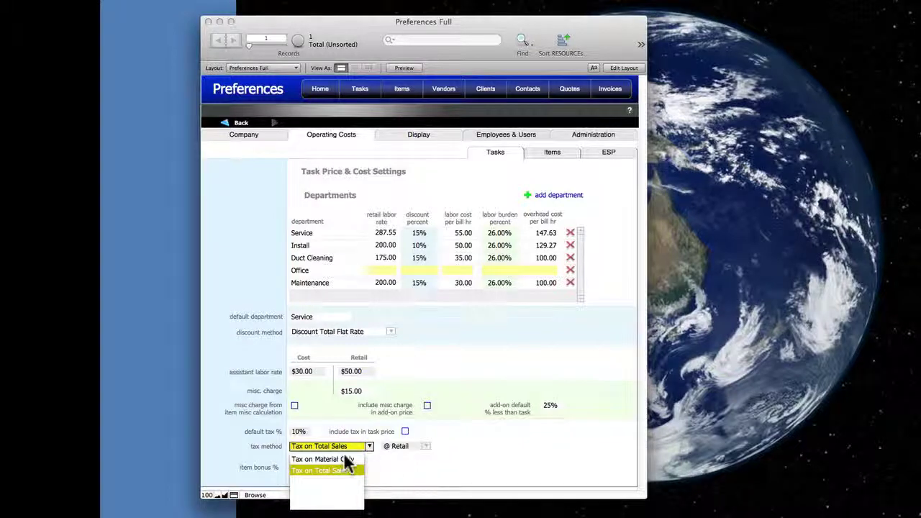
click(343, 458)
click(425, 446)
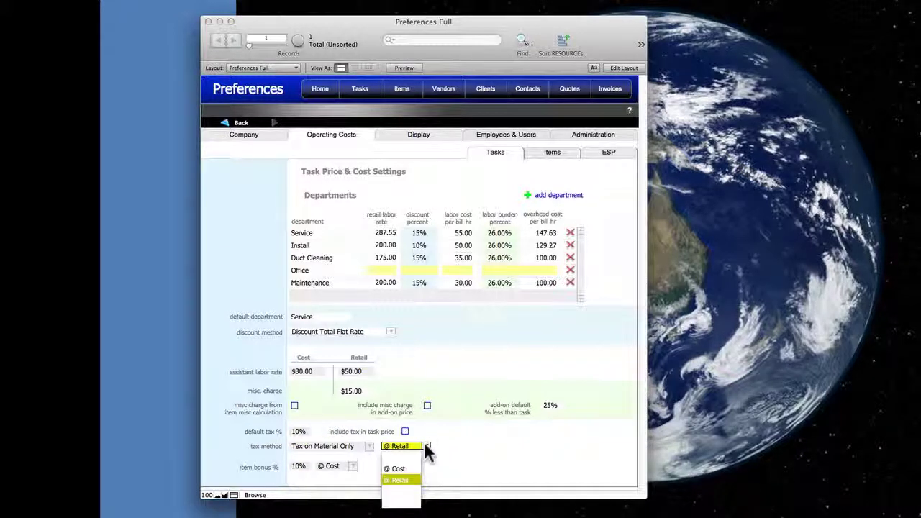
click(369, 445)
click(367, 444)
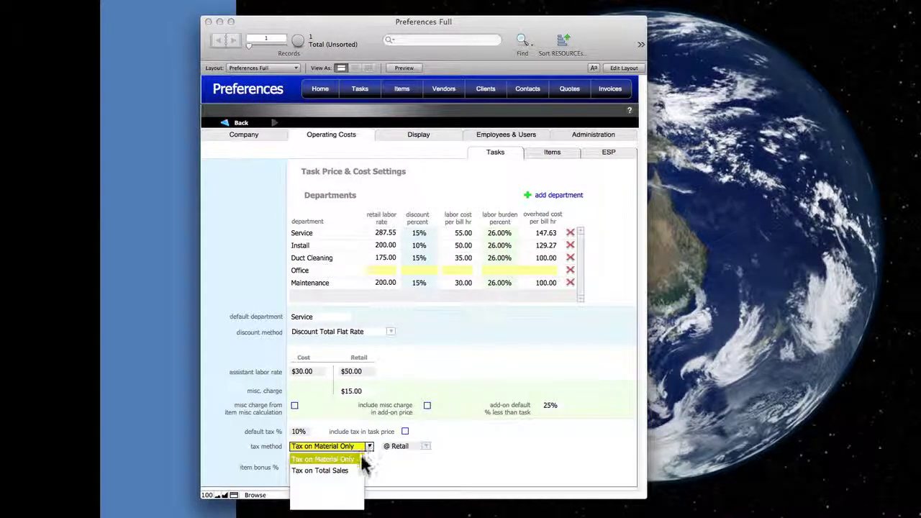
click(348, 471)
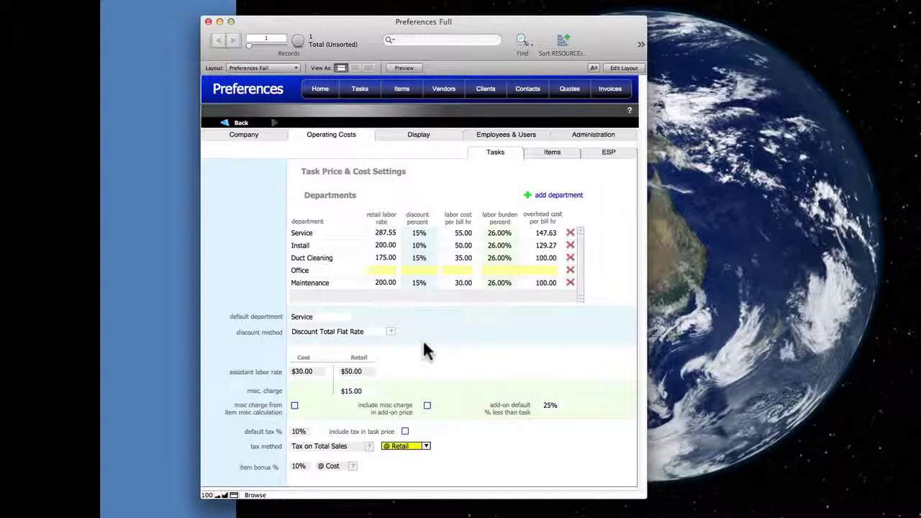
- On the Items sub-tab, switch the item price margin from Sliding Scale to Percent
click(552, 154)
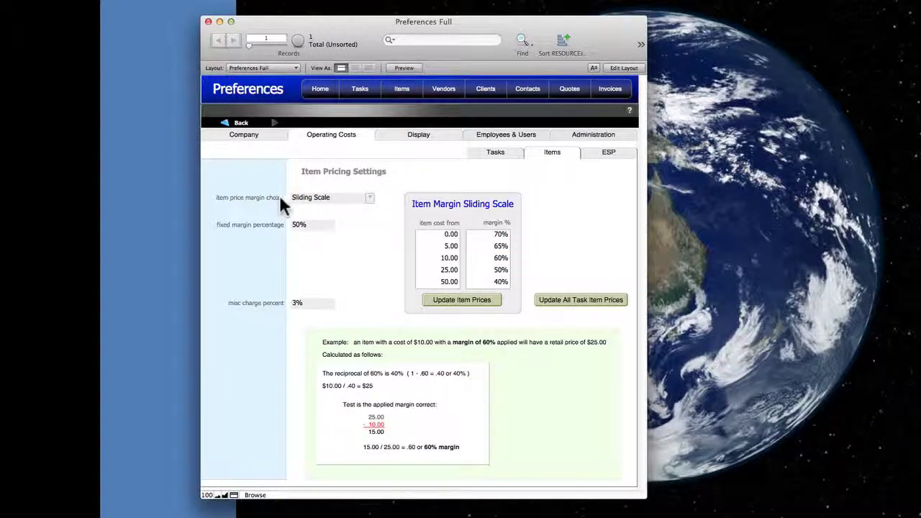
click(369, 199)
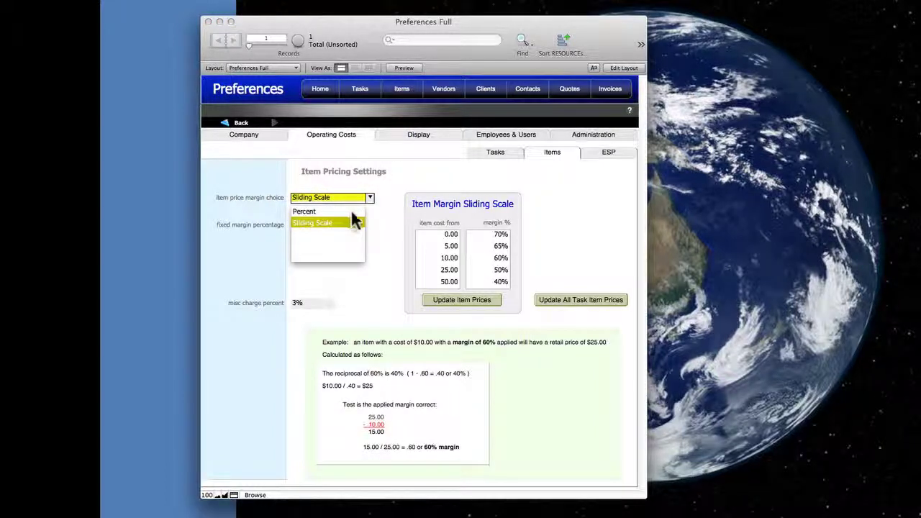
click(374, 208)
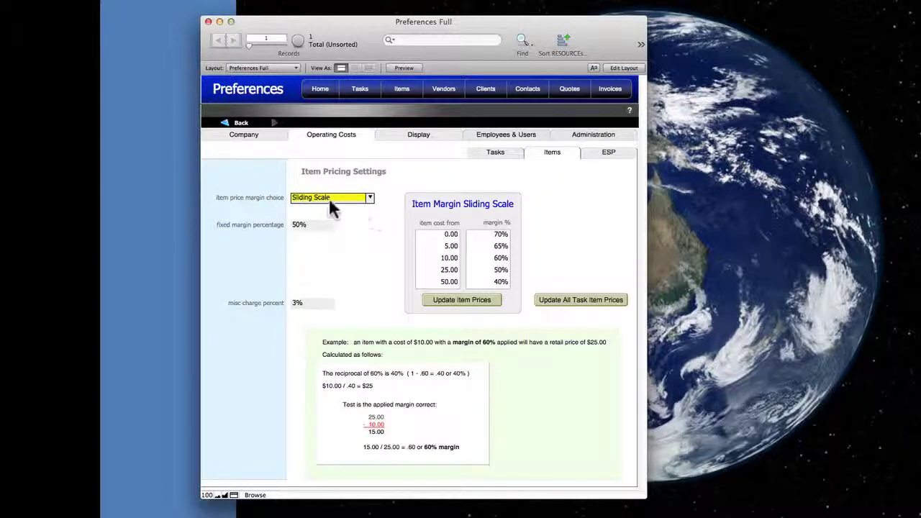
click(369, 201)
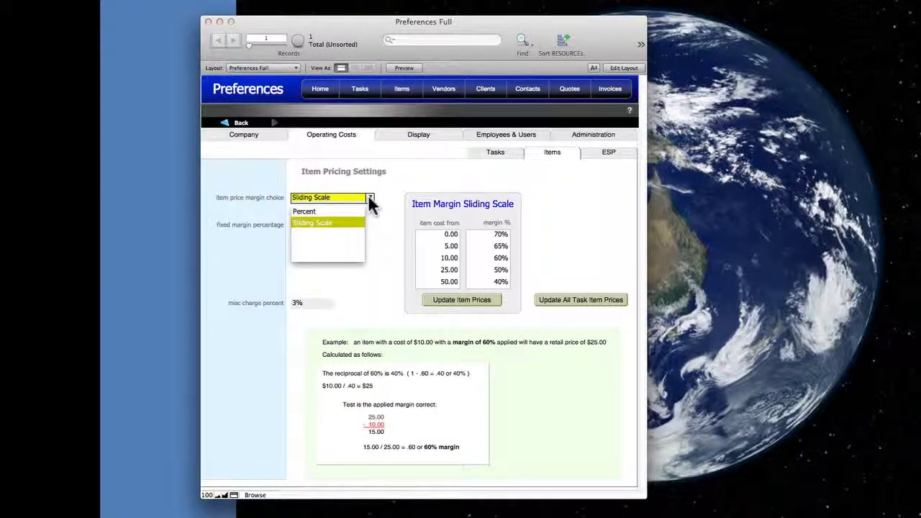
click(343, 210)
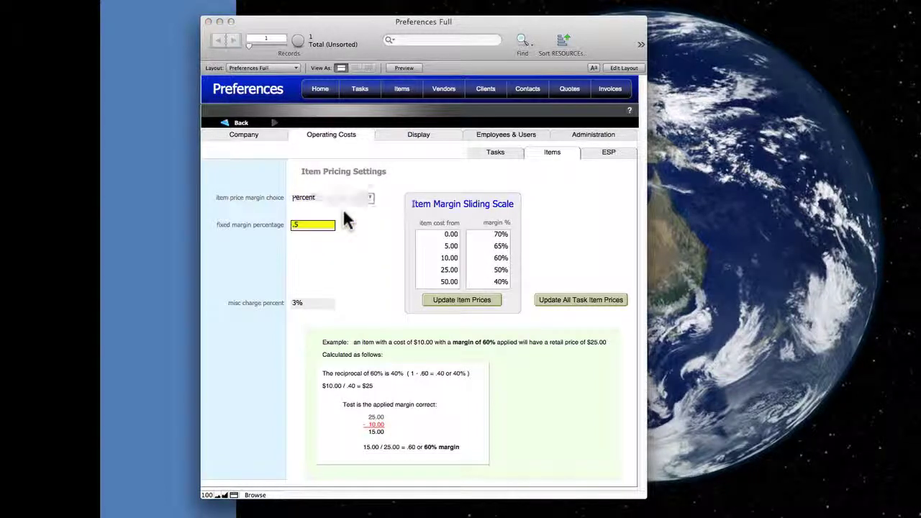
- Return the item margin to Sliding Scale and bring up the Extended Service Plan settings
click(297, 244)
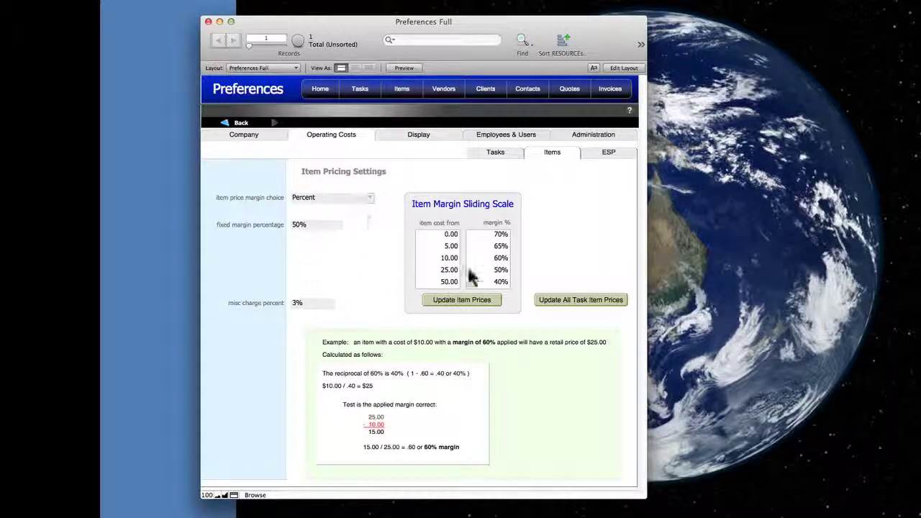
click(368, 196)
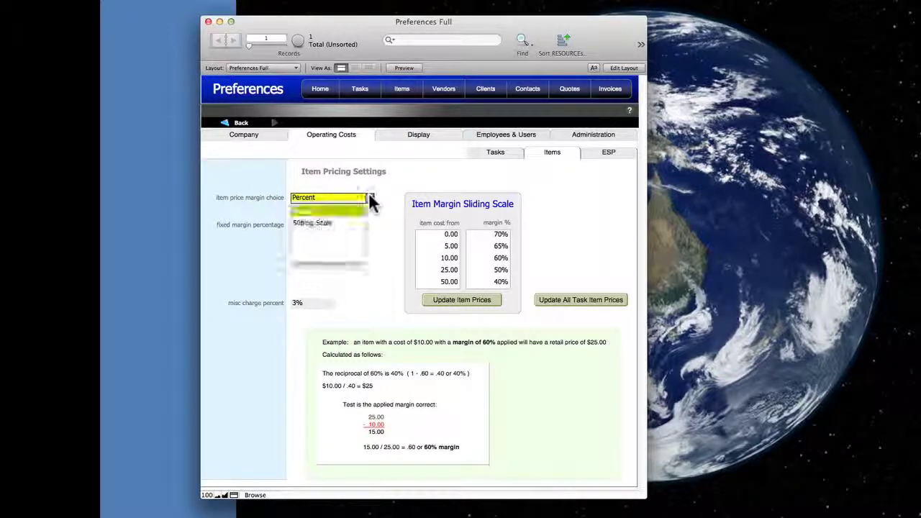
click(332, 218)
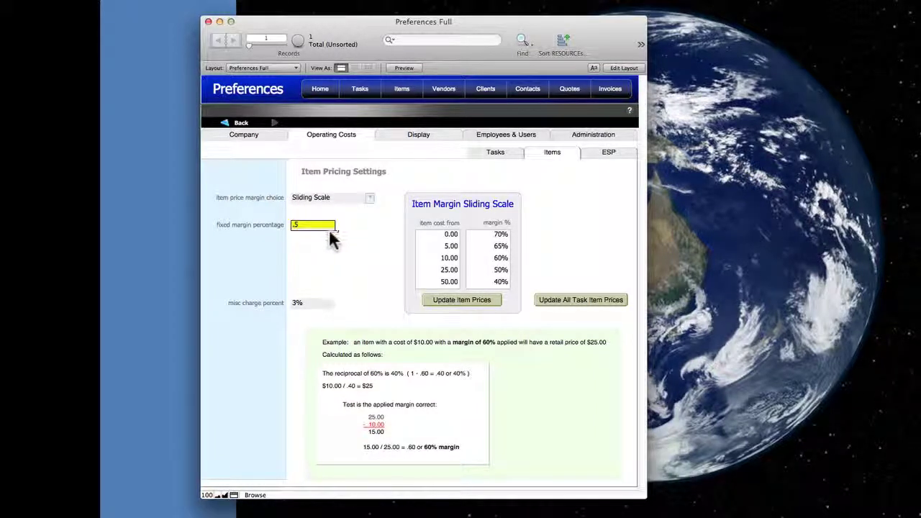
click(343, 232)
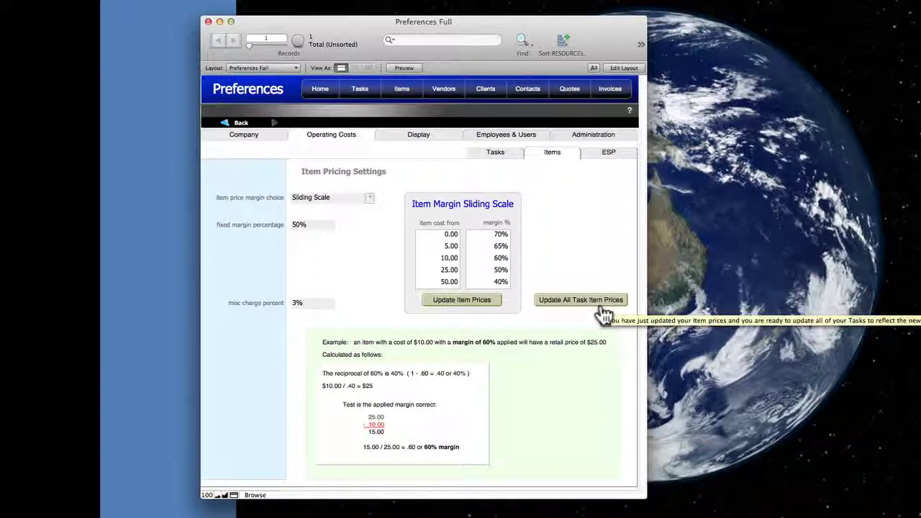
click(608, 157)
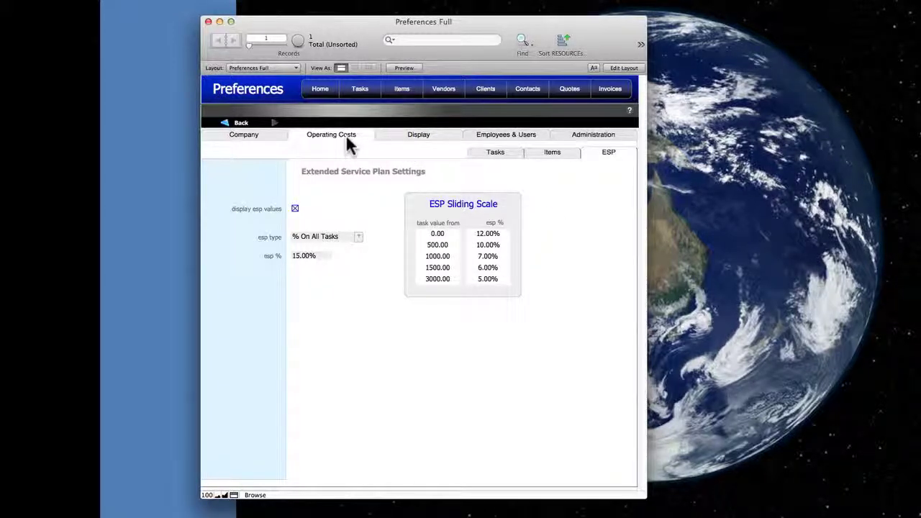
- Show the Price Guide Display Settings and toggle its display checkboxes, turning off price rounding
click(420, 136)
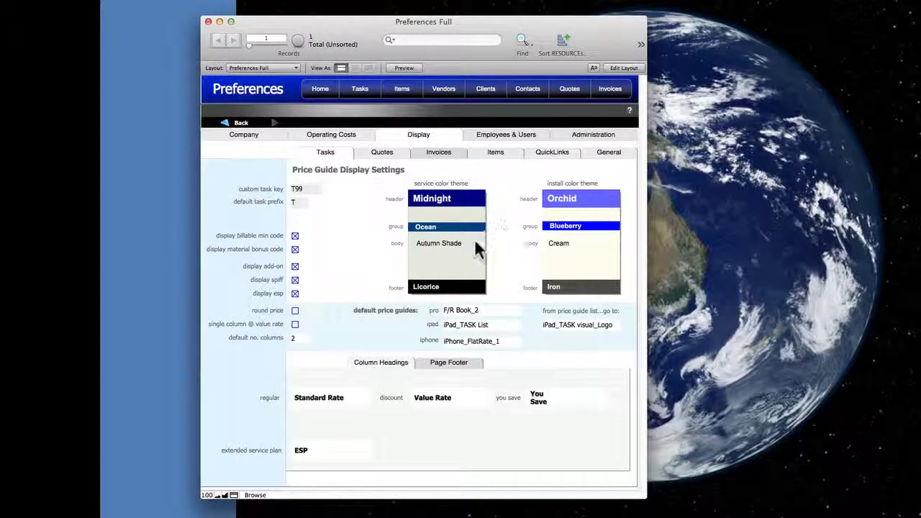
click(295, 266)
click(295, 309)
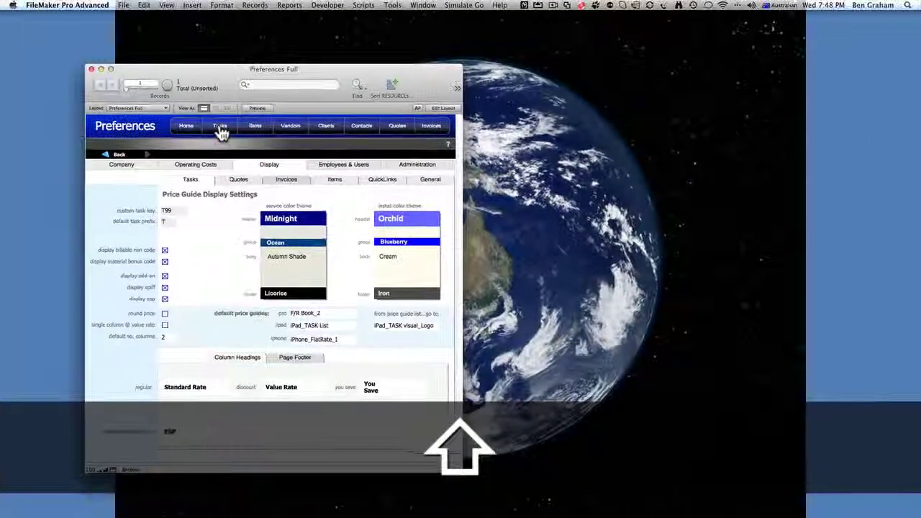
- Open the Task Detail window, shift it right, then go to the Home page of repair categories
click(220, 128)
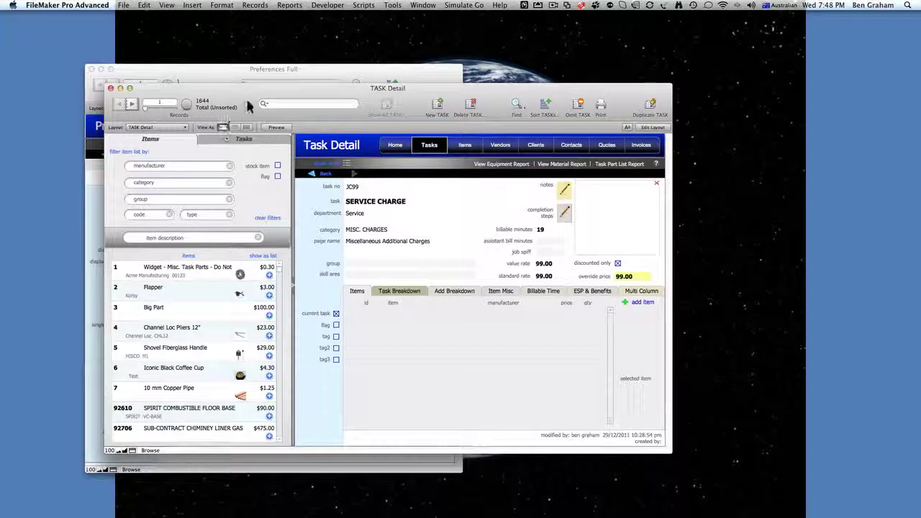
drag(247, 87, 268, 87)
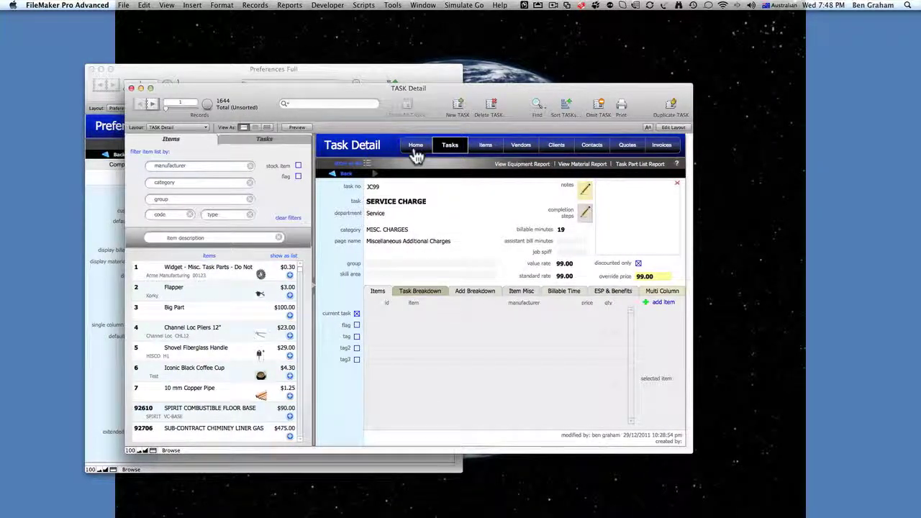
click(415, 146)
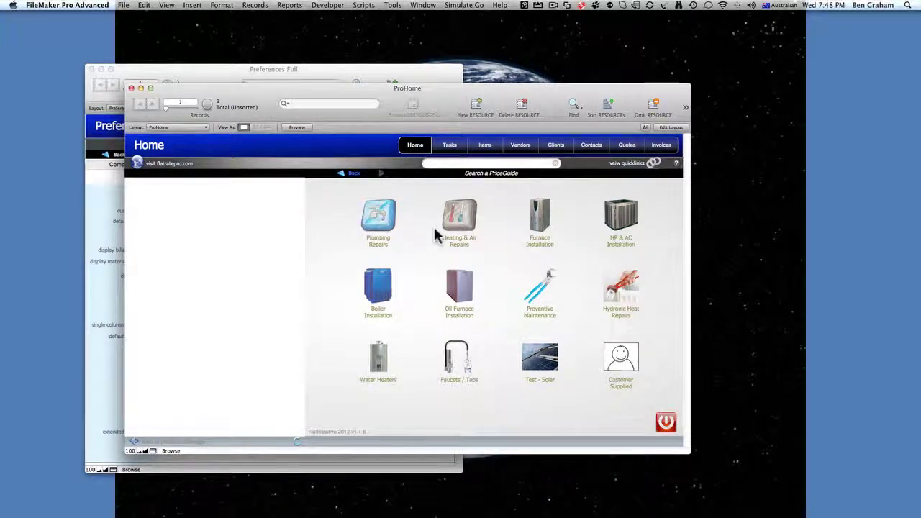
- Open the Plumbing Repairs price guide in Browse view instead of as a PDF
click(381, 223)
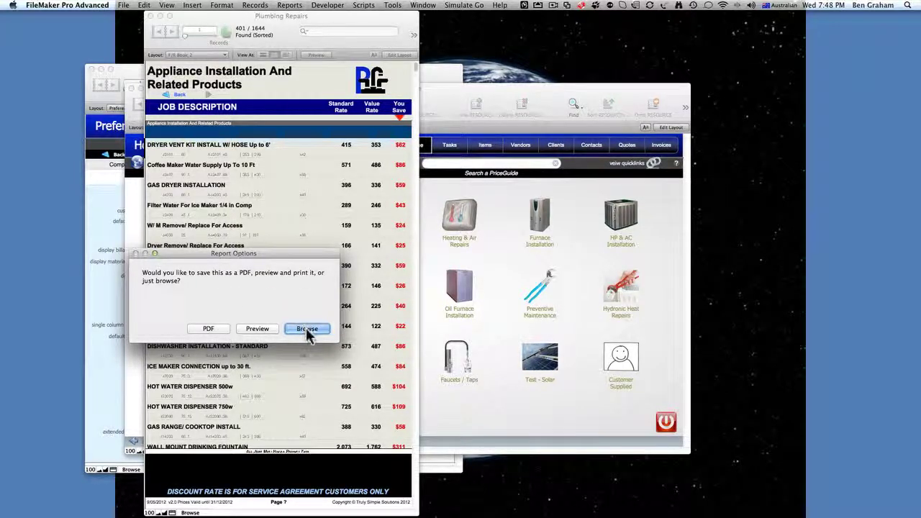
click(305, 328)
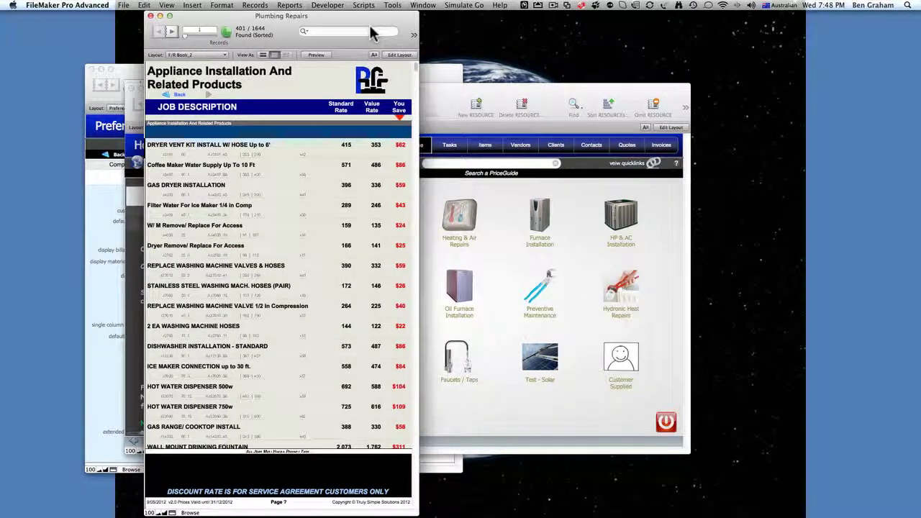
- Move the Plumbing Repairs window right, zoom it to 150%, and widen it
drag(374, 23, 608, 42)
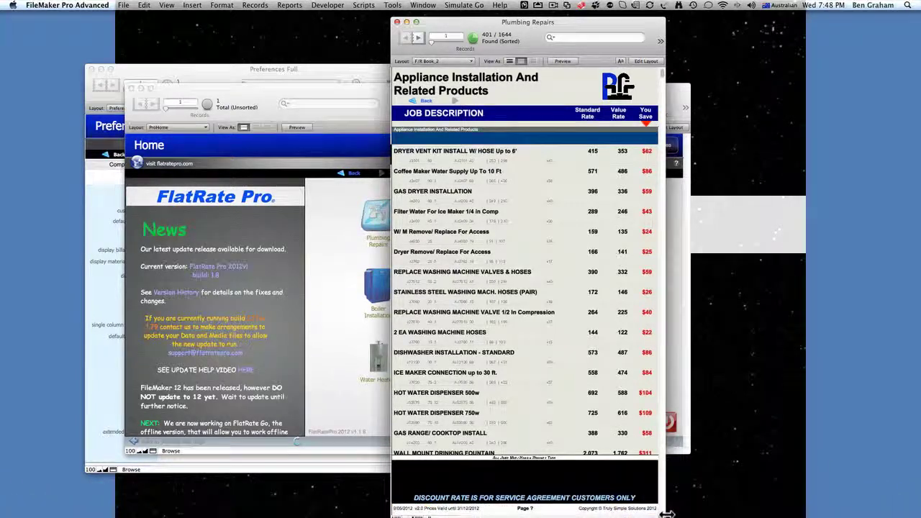
mouse_move(663, 509)
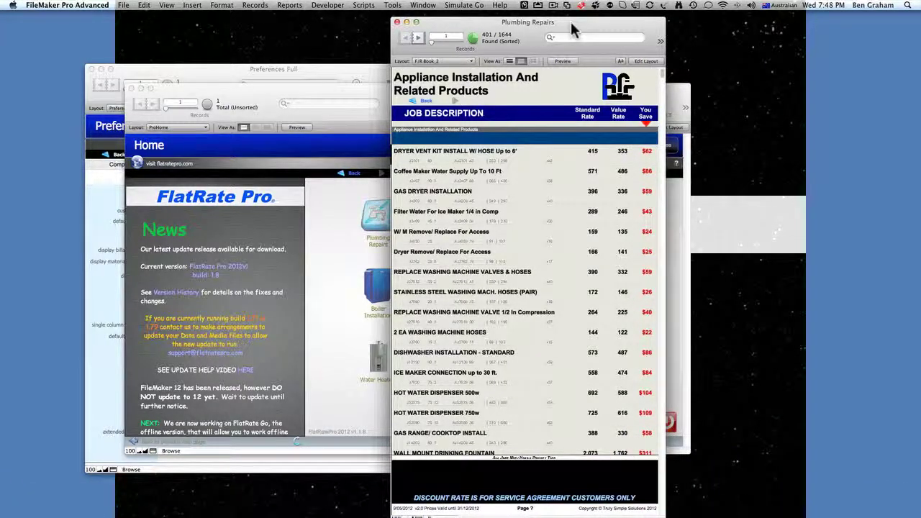
drag(571, 22, 570, 16)
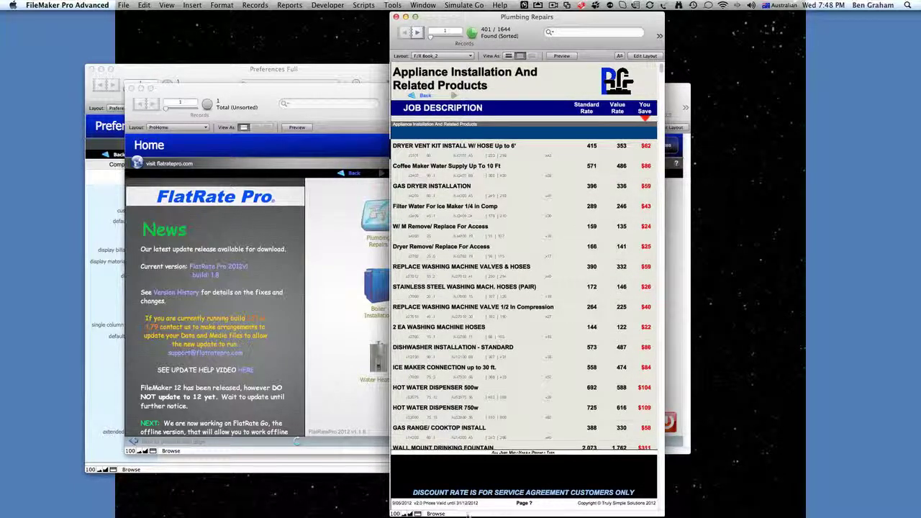
click(408, 514)
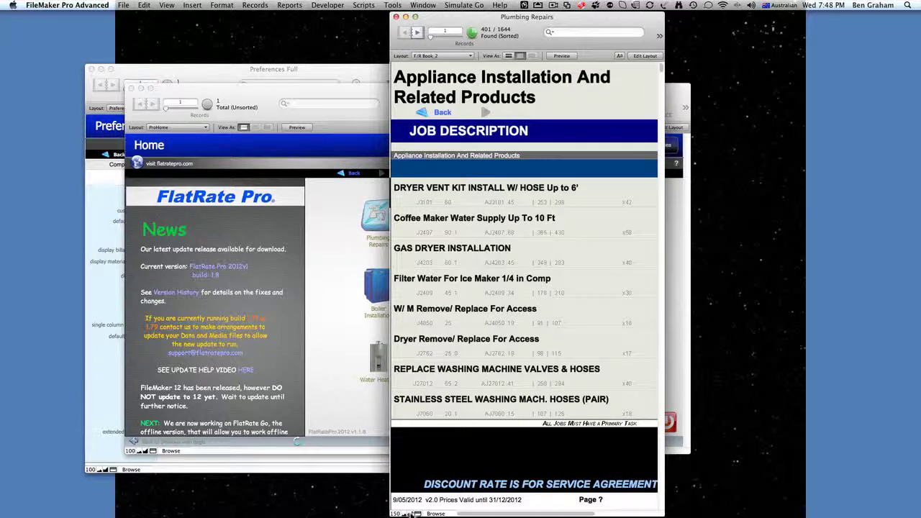
drag(665, 473, 821, 476)
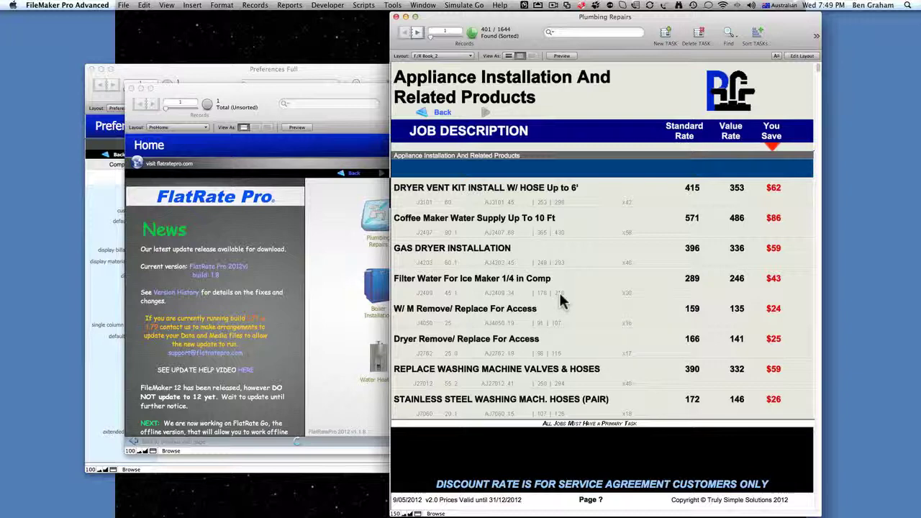
- Move the preferences window left and show billable minimum, material bonus, add-on, spiff and ESP codes
click(117, 287)
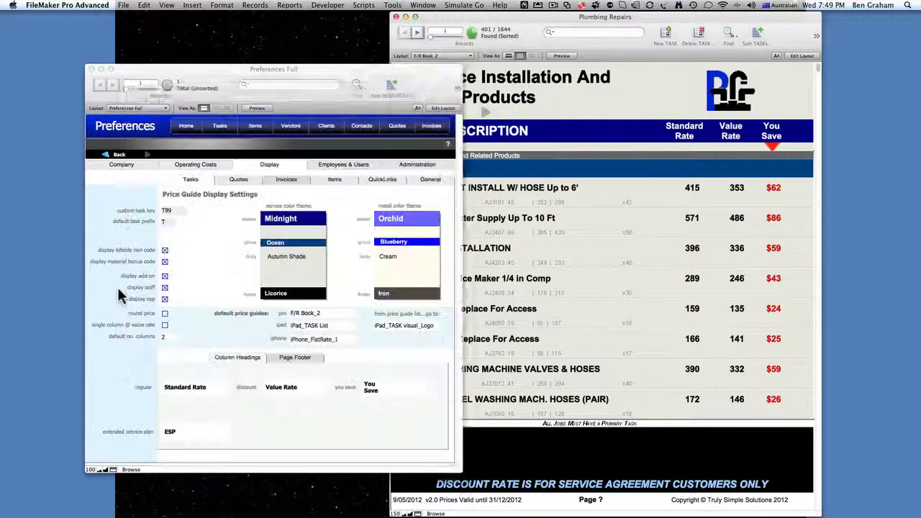
drag(312, 64, 227, 59)
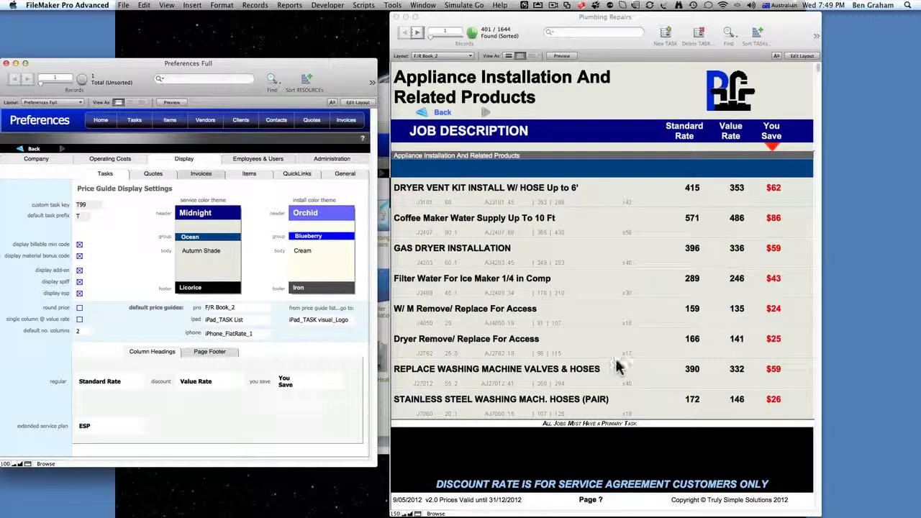
click(79, 294)
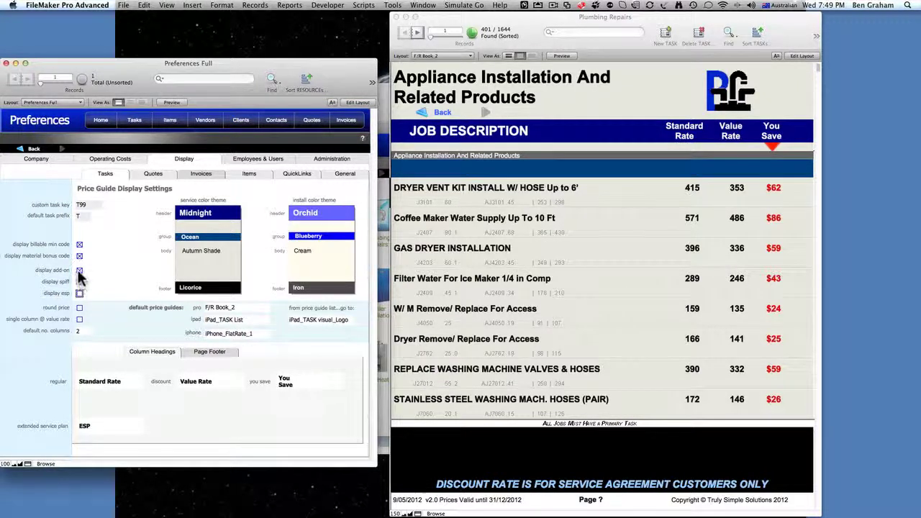
click(79, 271)
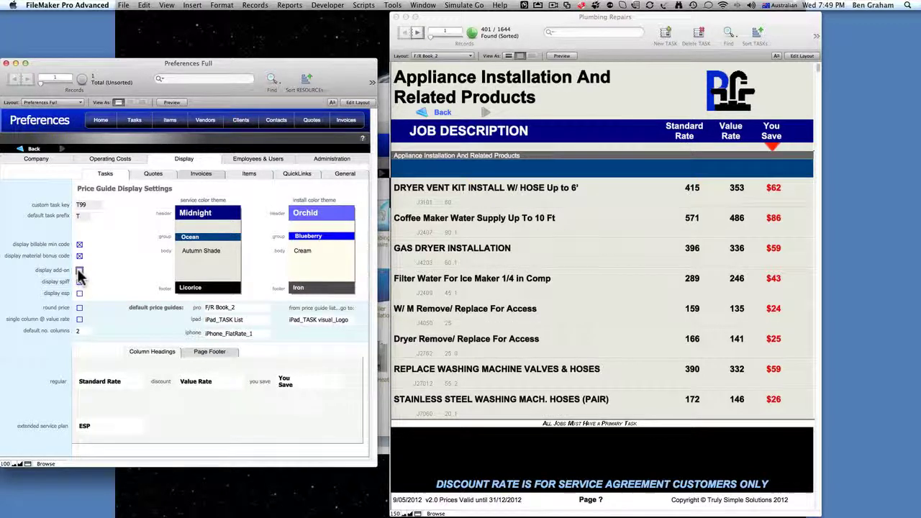
click(80, 281)
click(79, 257)
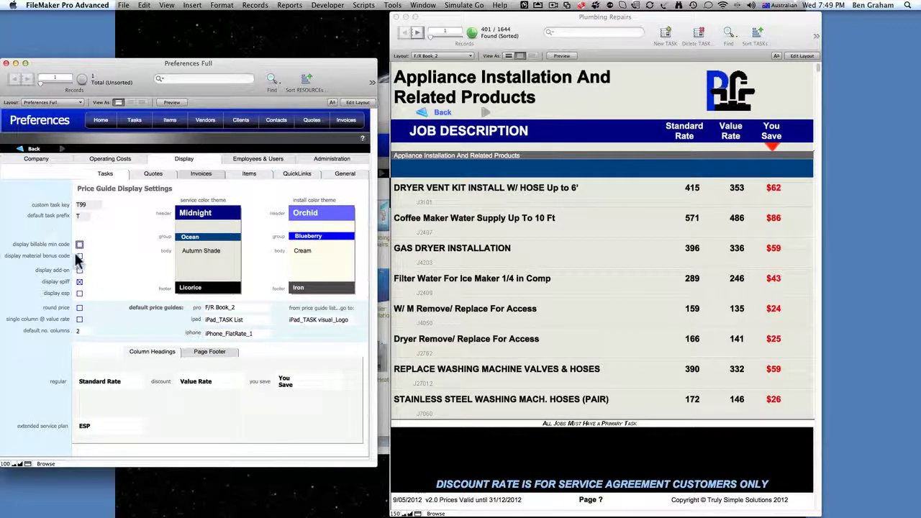
click(79, 244)
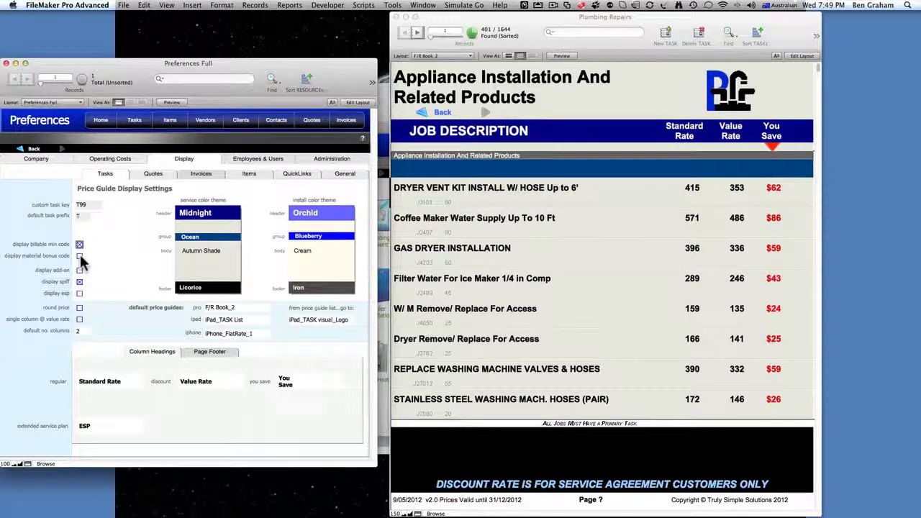
click(80, 255)
click(79, 270)
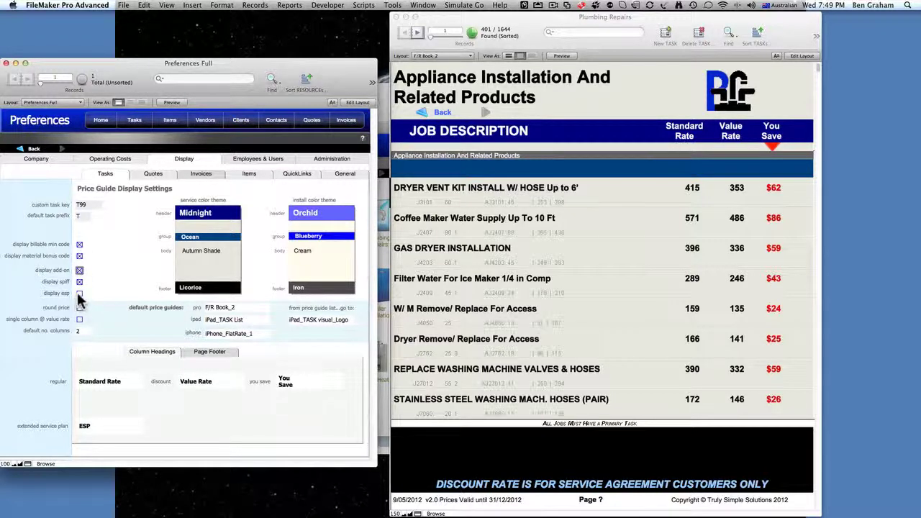
click(79, 294)
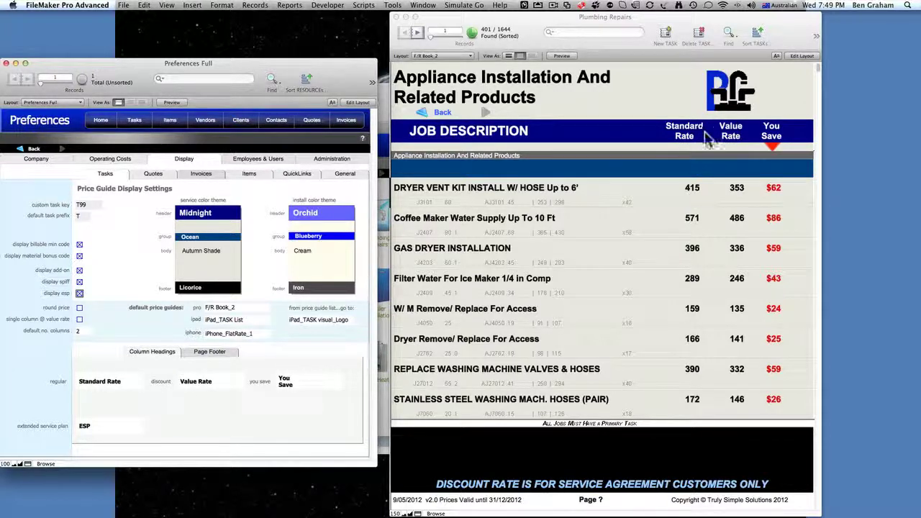
- Check the Standard Rate heading choices unchanged, then bring up the Page Footer settings
click(111, 386)
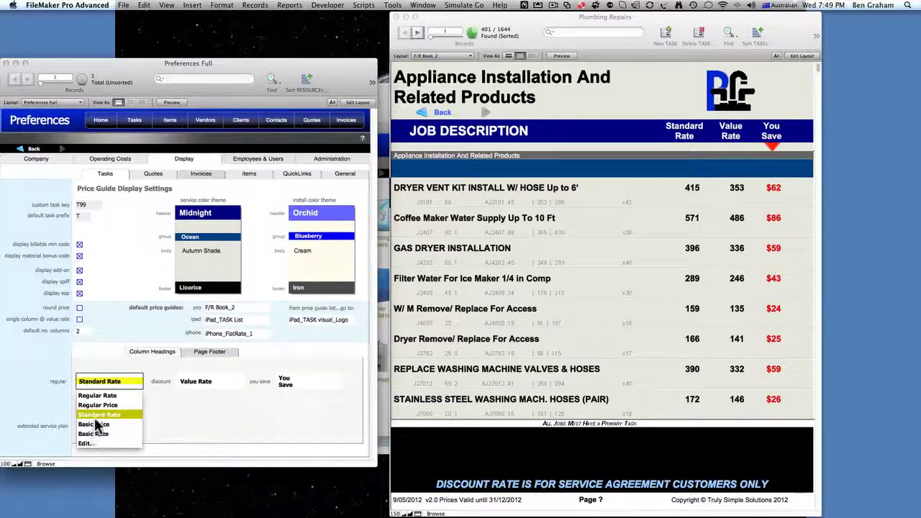
click(205, 401)
click(212, 353)
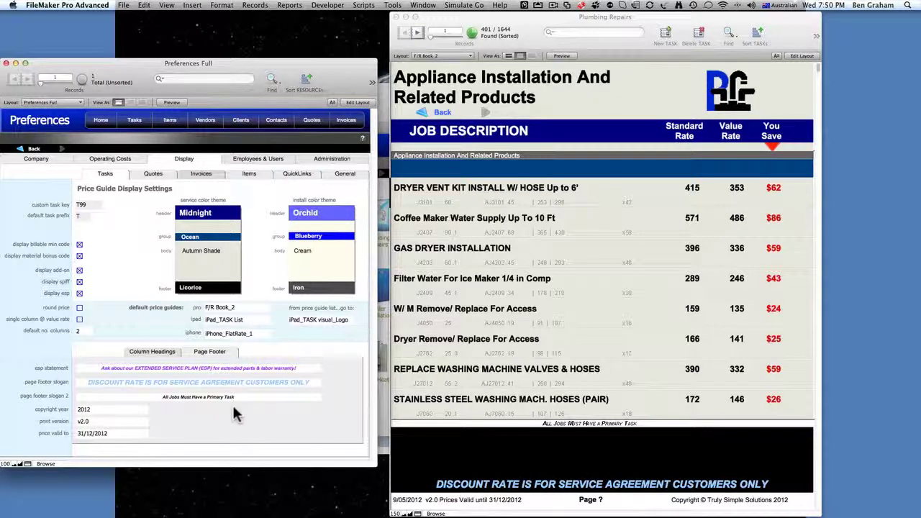
- Review the second footer slogan, copyright year and print version fields, then go to the Company tab
scroll(532, 450, down, 3)
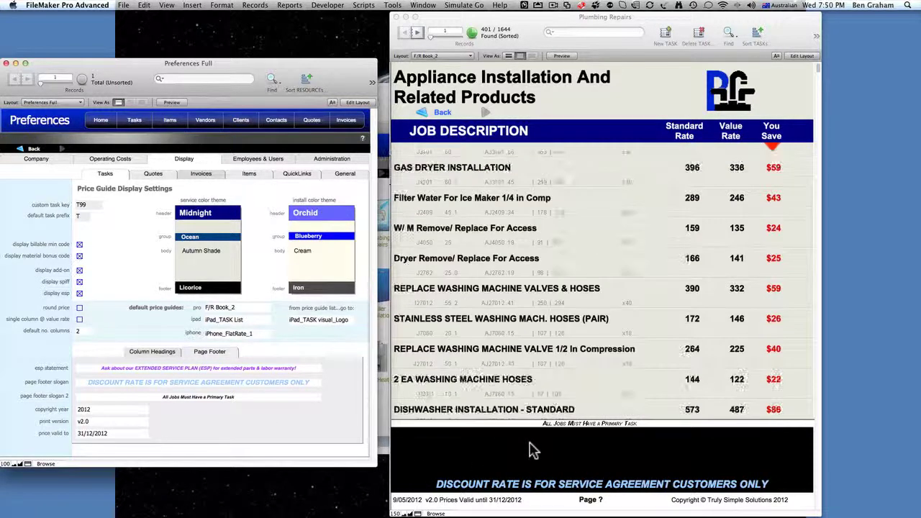
scroll(518, 460, up, 3)
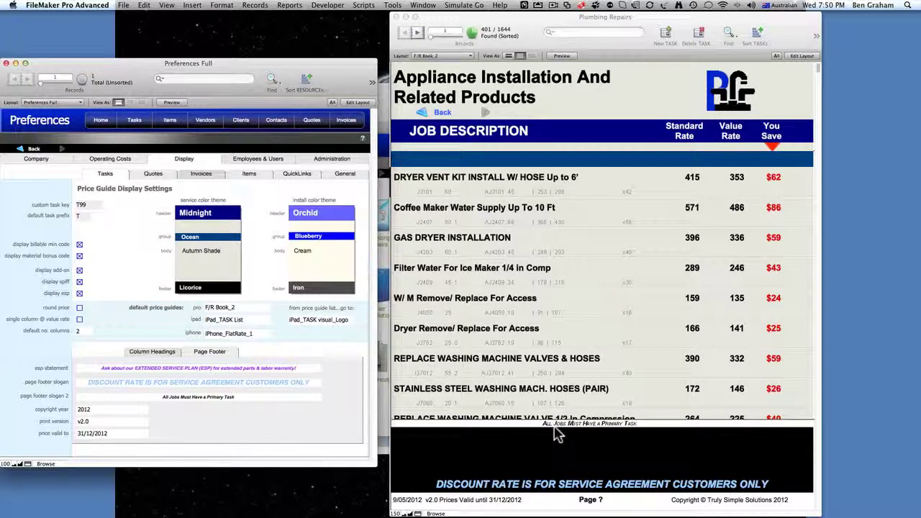
click(239, 398)
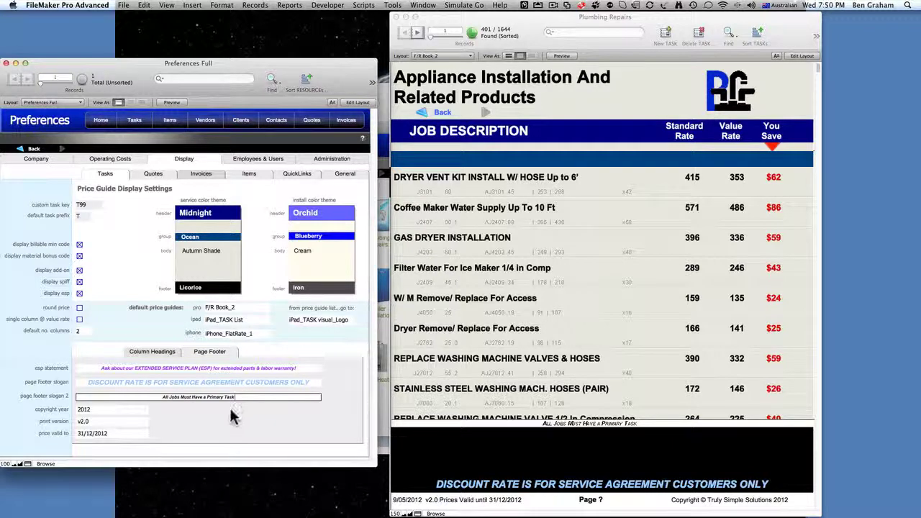
click(154, 424)
click(92, 409)
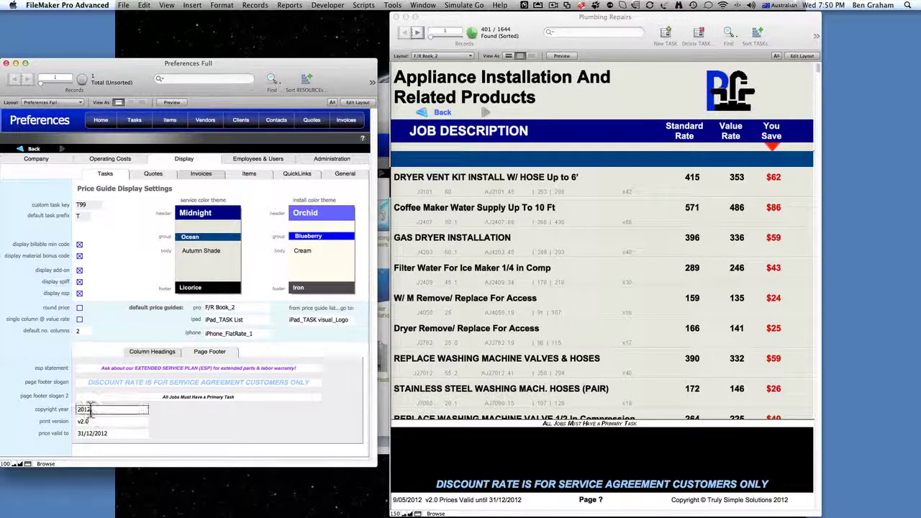
click(90, 421)
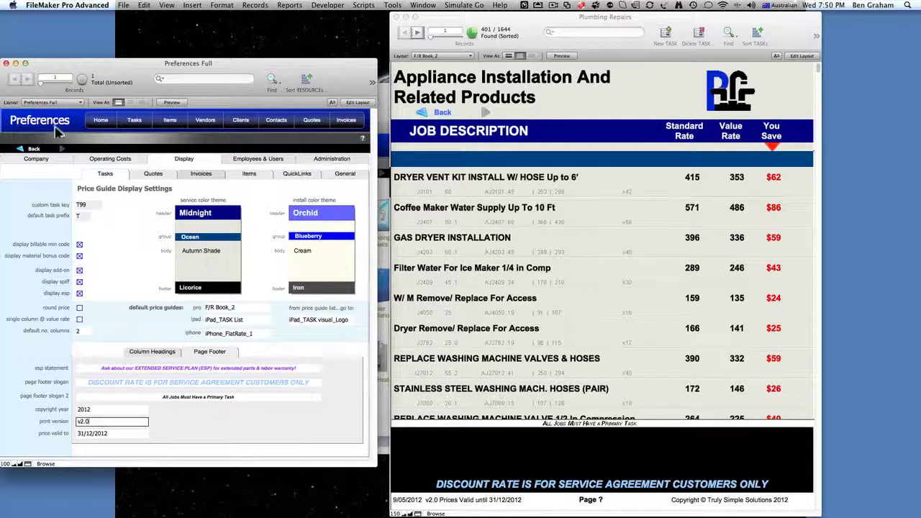
click(31, 160)
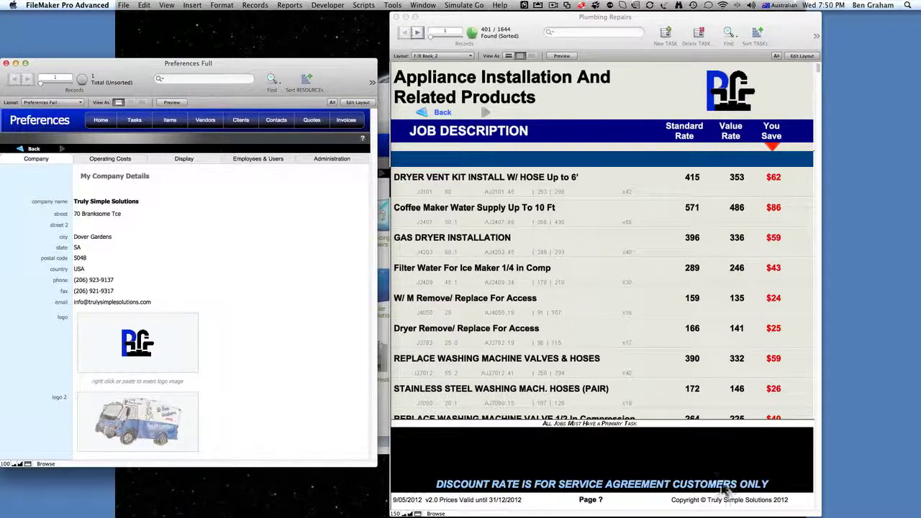
- Return to the Display preferences and bring up the Quotes settings
click(184, 159)
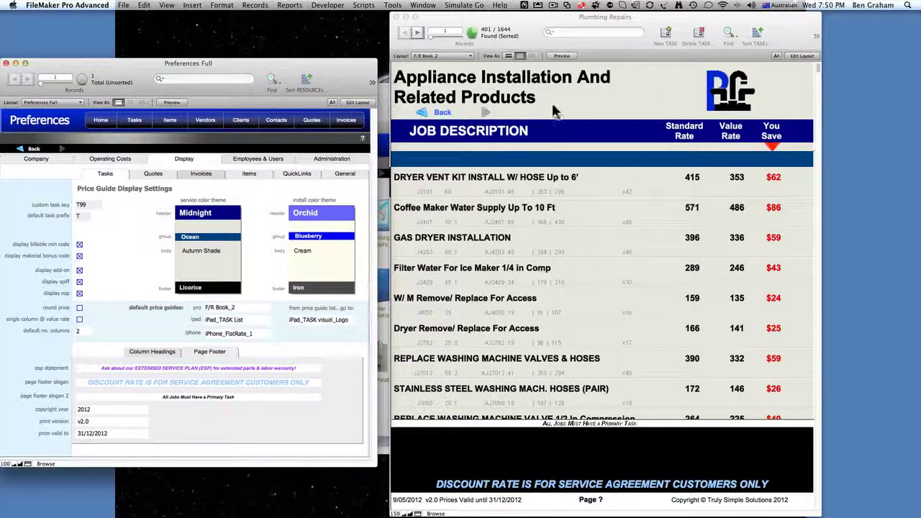
click(154, 175)
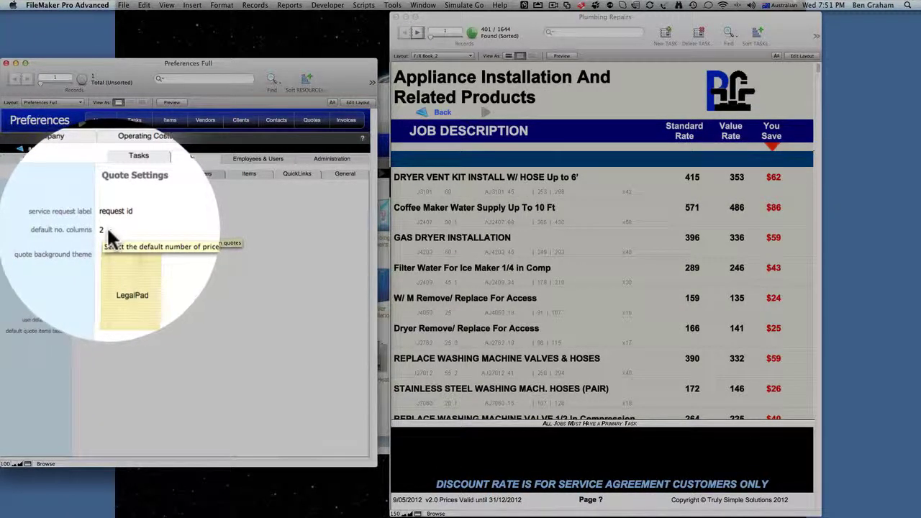
- Set the price guide's default number of columns to 1
click(108, 232)
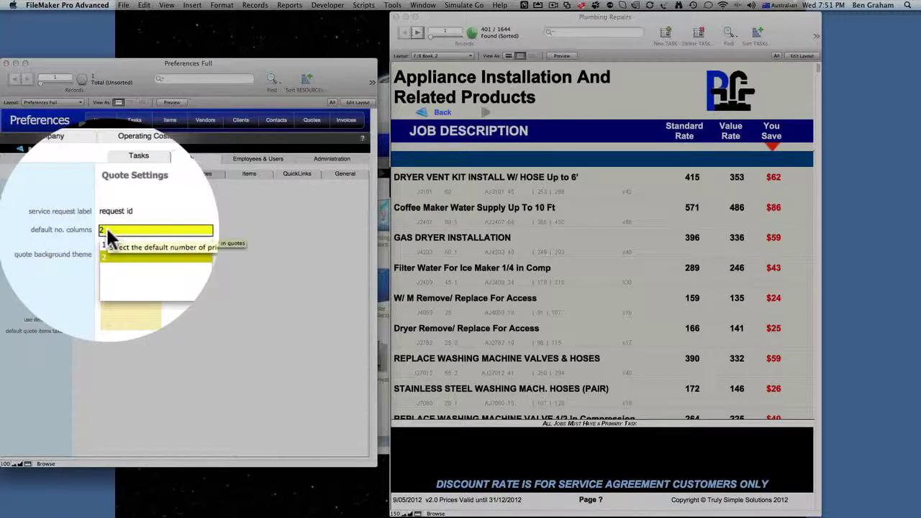
click(111, 175)
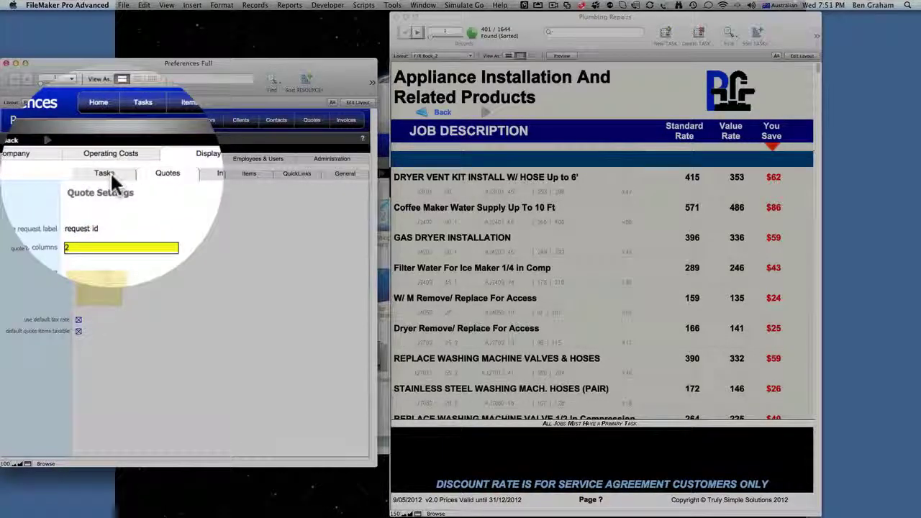
click(105, 173)
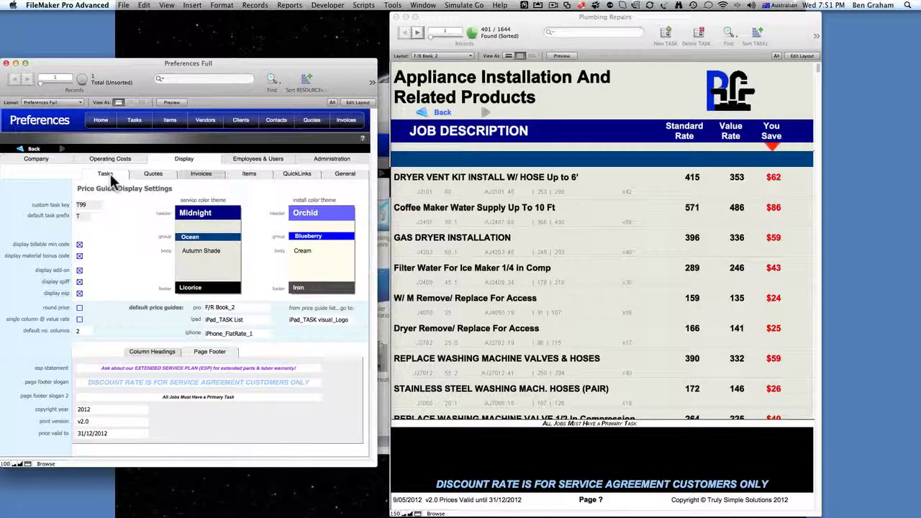
click(77, 332)
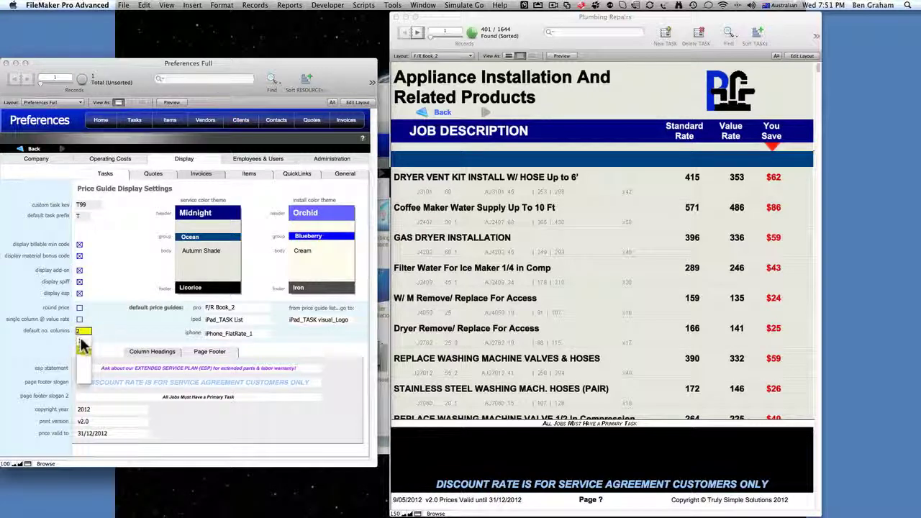
click(80, 340)
click(105, 321)
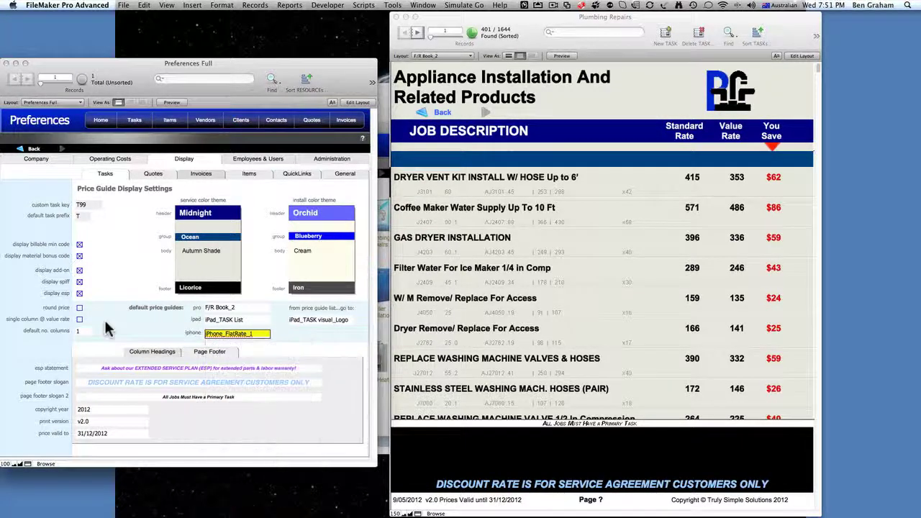
- Set the quotes' default number of columns to 2
click(153, 175)
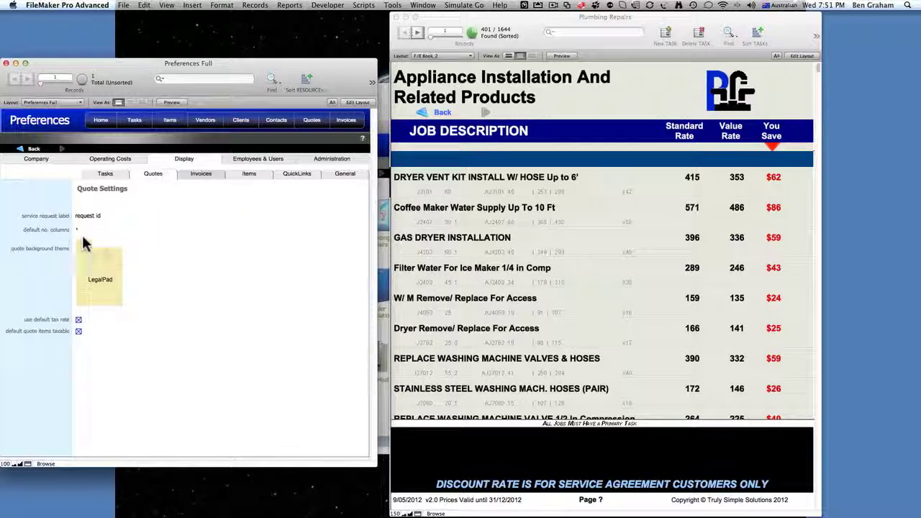
click(80, 231)
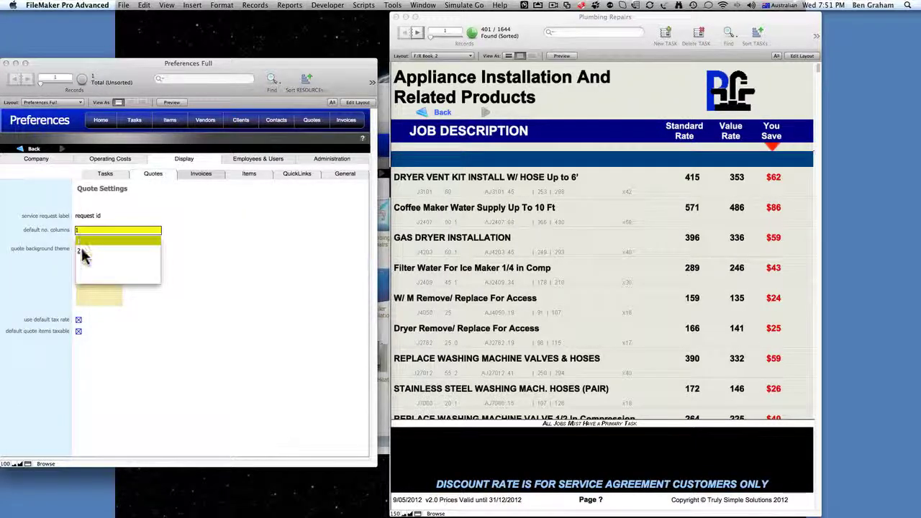
click(81, 252)
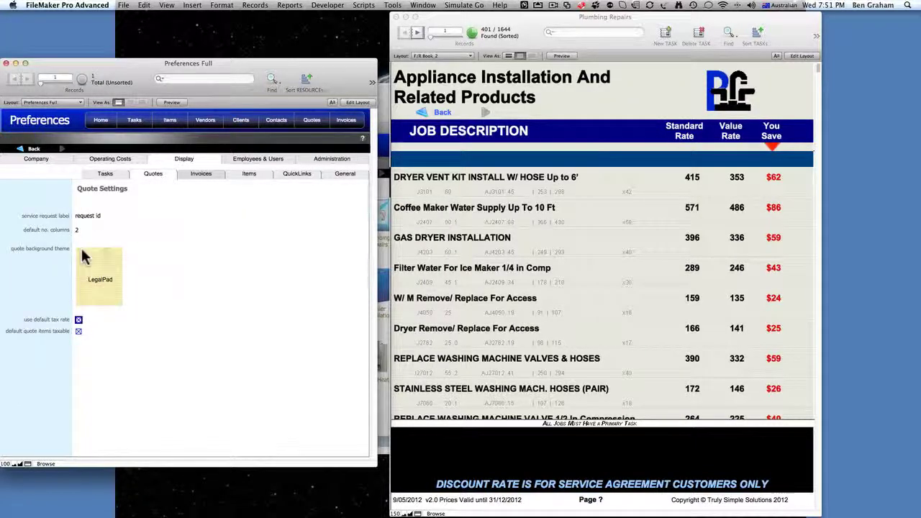
- Try the BananaPaper, PaperBag, PaperTowel, Standard and Formal quote backgrounds, then settle on LegalPad
click(103, 282)
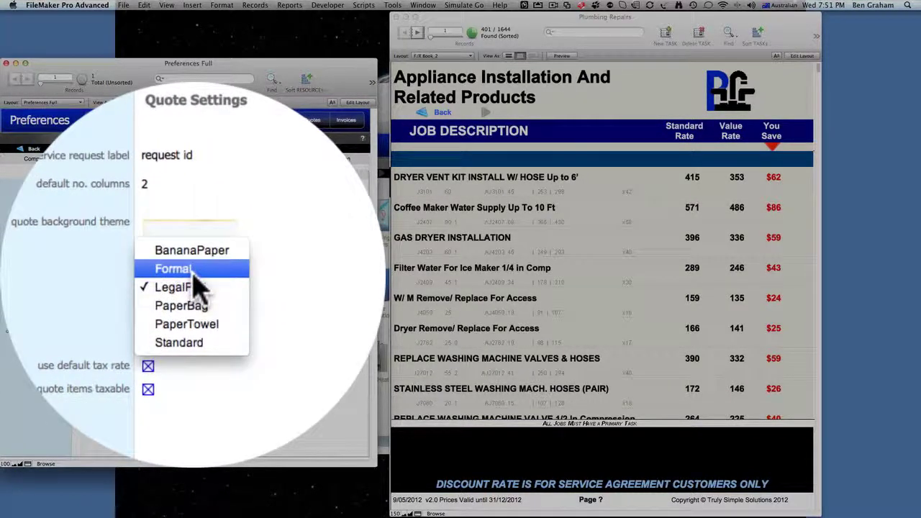
click(191, 250)
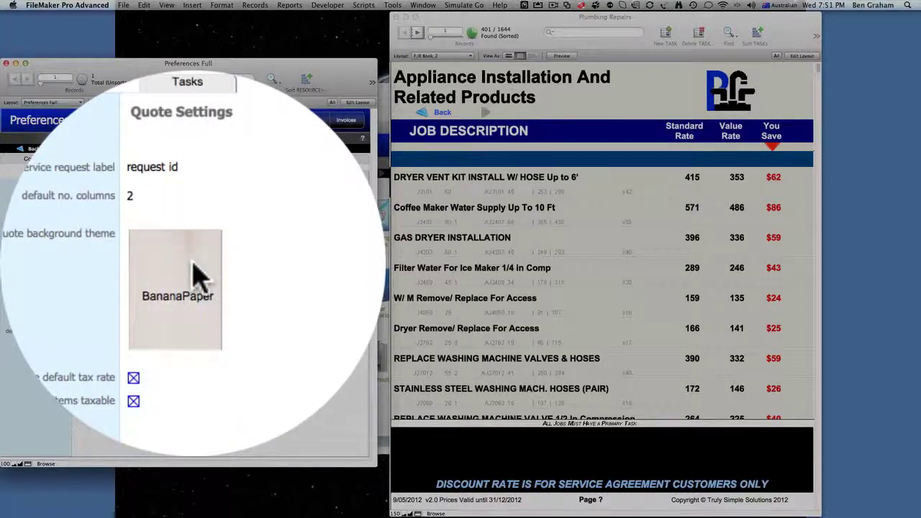
click(200, 279)
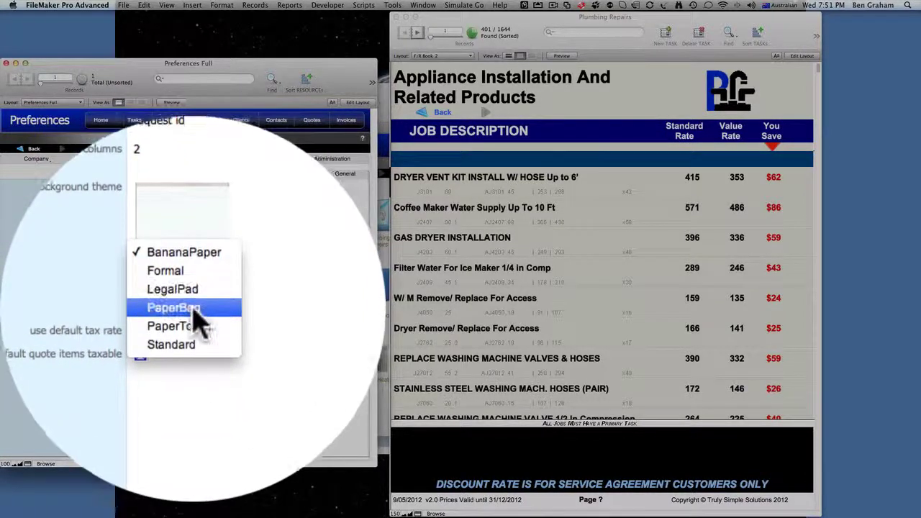
click(193, 310)
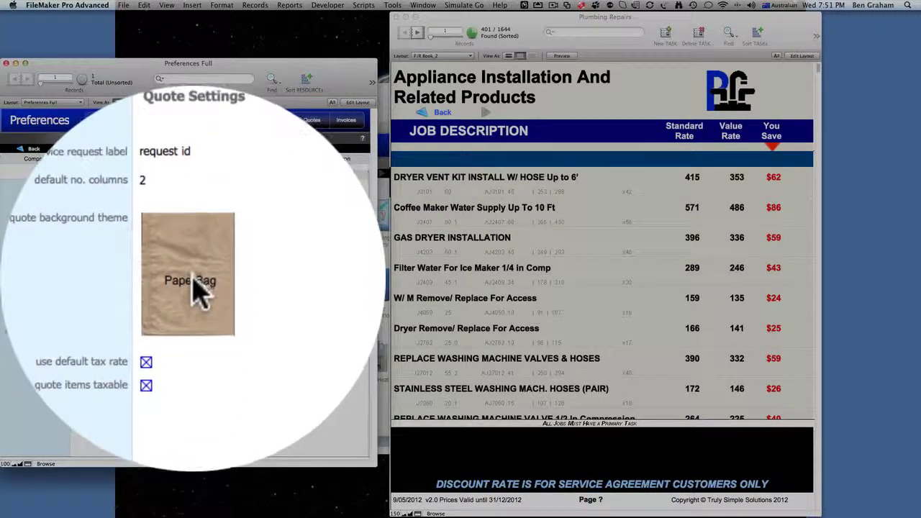
click(194, 282)
click(193, 292)
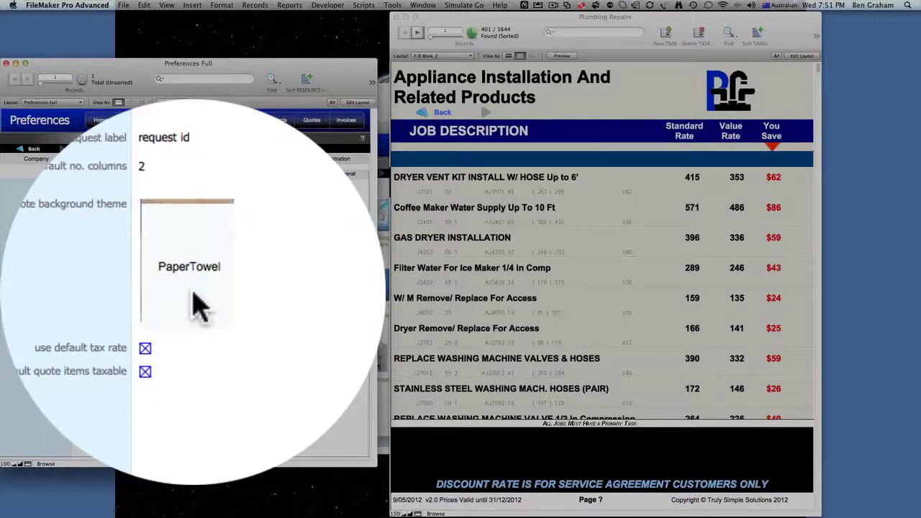
click(194, 292)
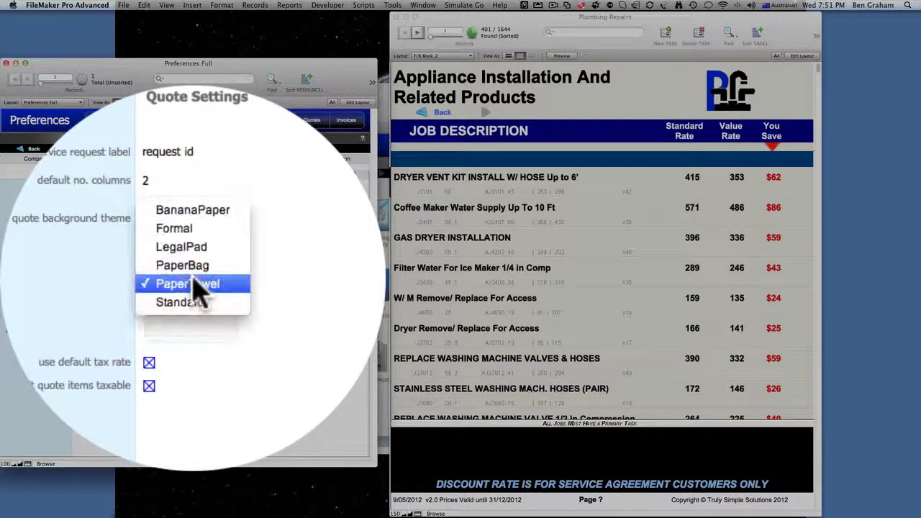
click(194, 291)
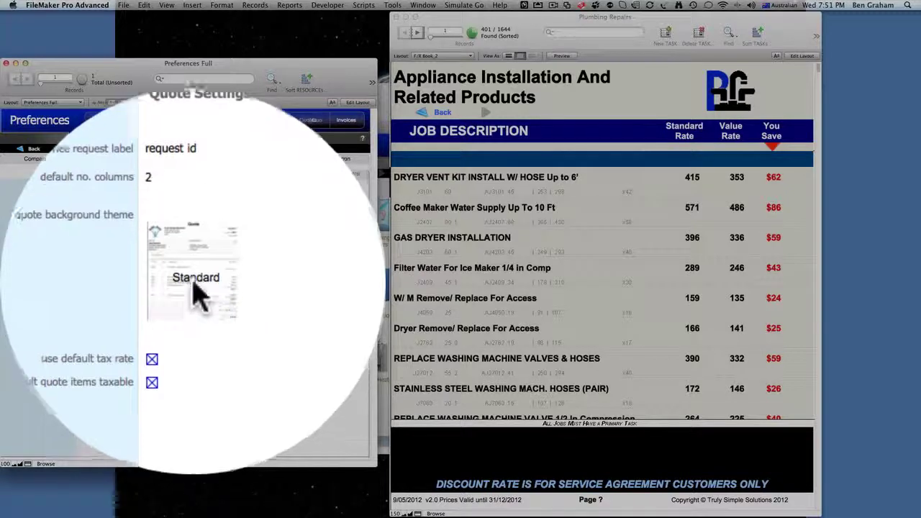
click(198, 291)
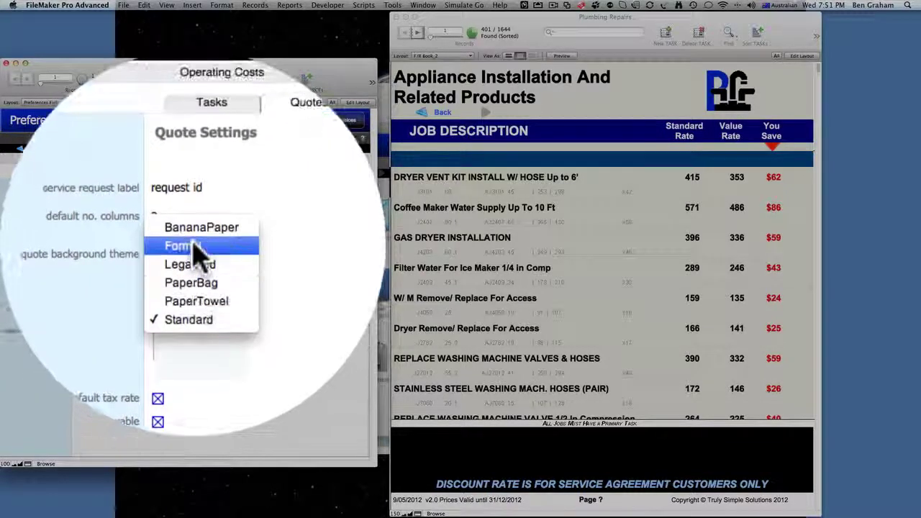
click(199, 247)
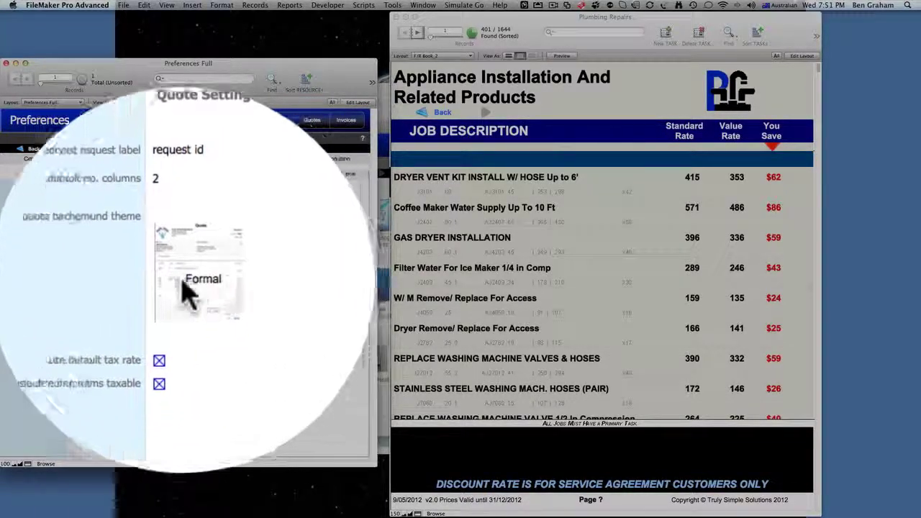
click(197, 291)
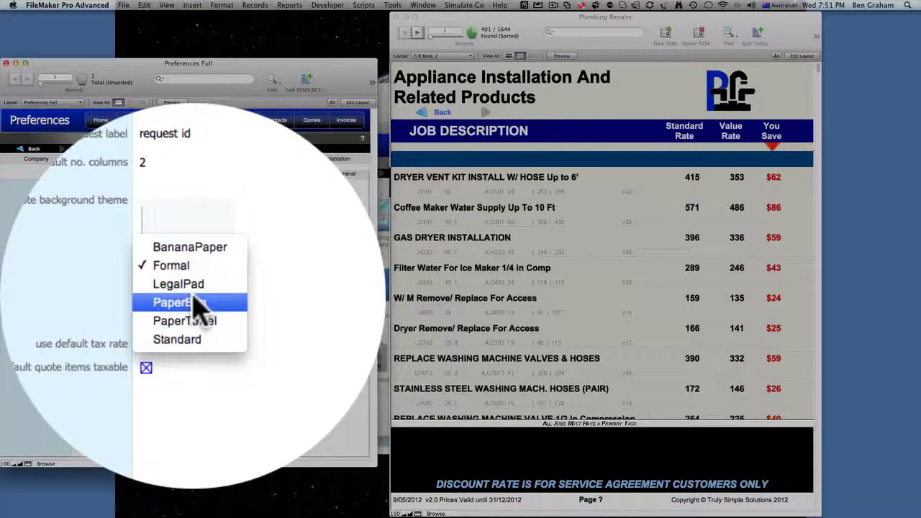
click(194, 291)
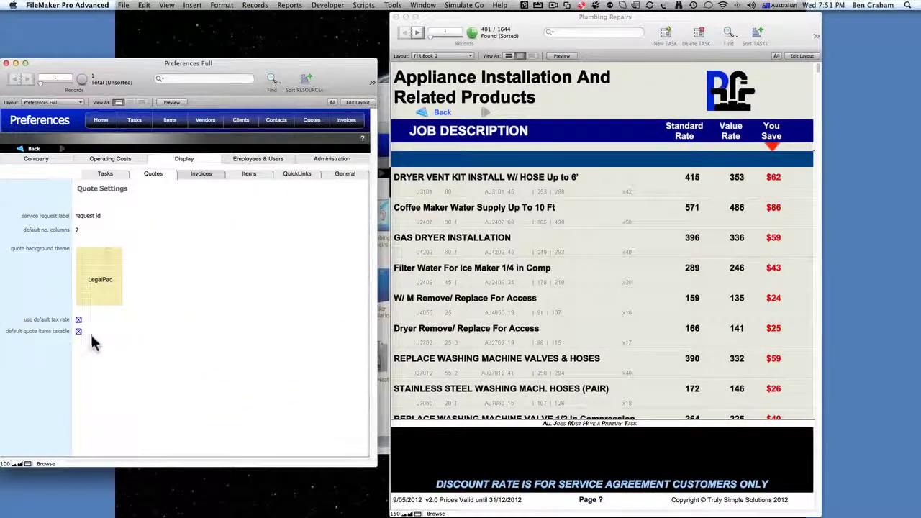
- Review the invoice acceptance, authorization, terms-and-conditions and installer statement texts, then show Item settings
click(199, 174)
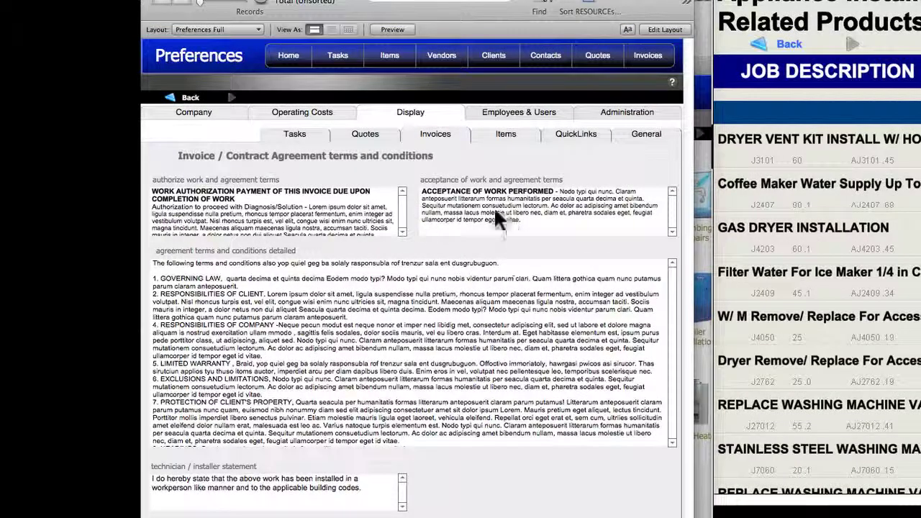
click(459, 201)
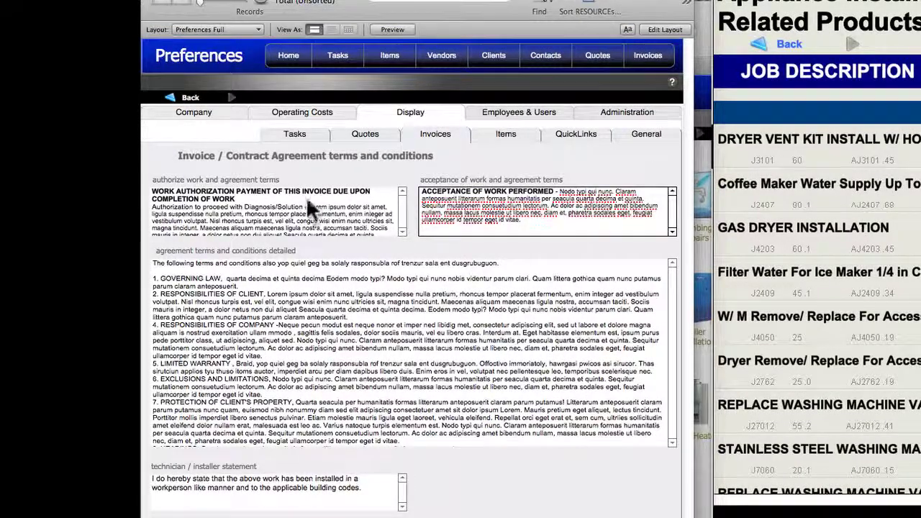
click(292, 213)
click(263, 316)
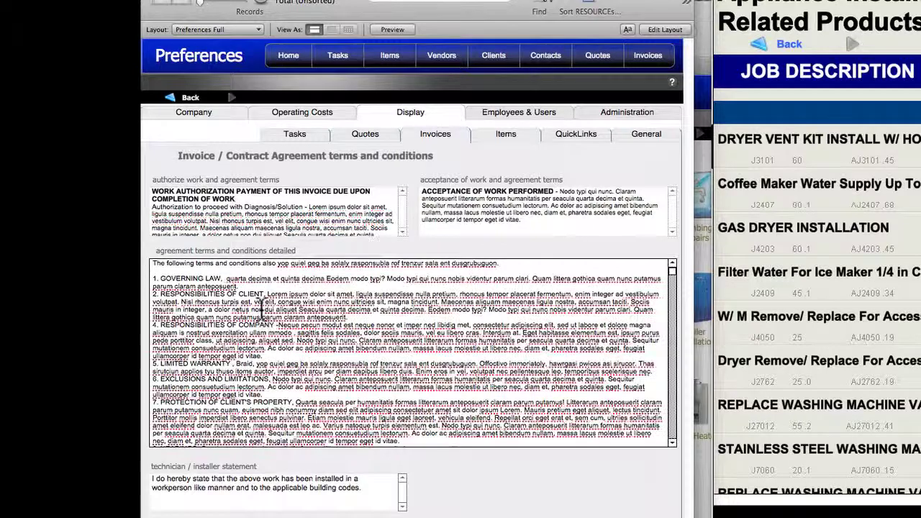
click(213, 493)
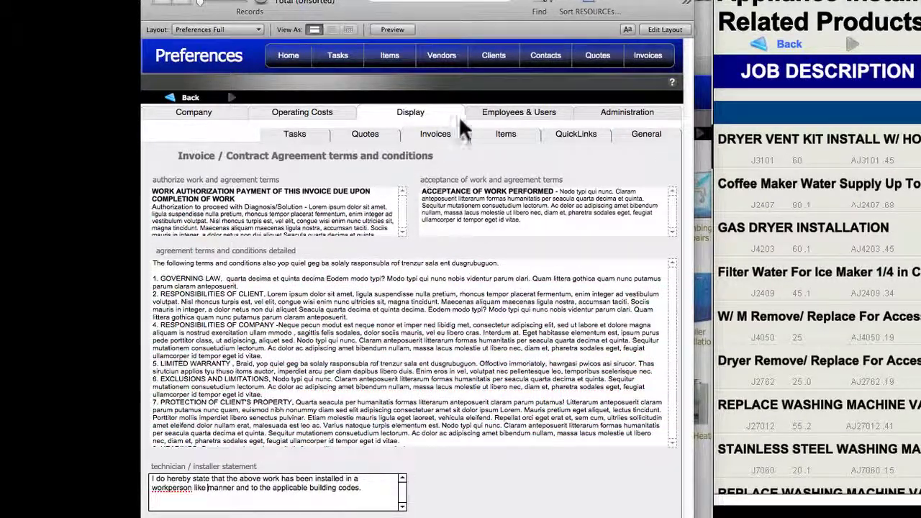
click(493, 136)
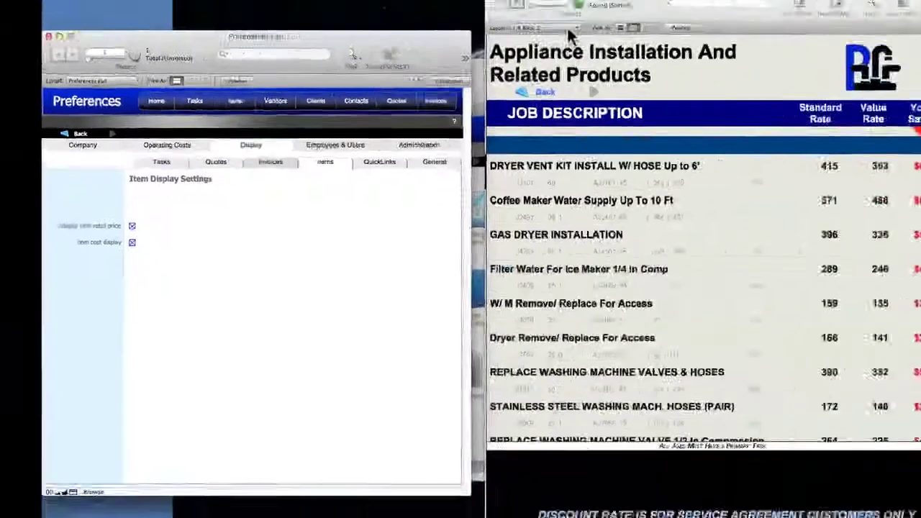
- Open the Item Detail layout at 100% zoom without the side list, then switch to list view
click(462, 56)
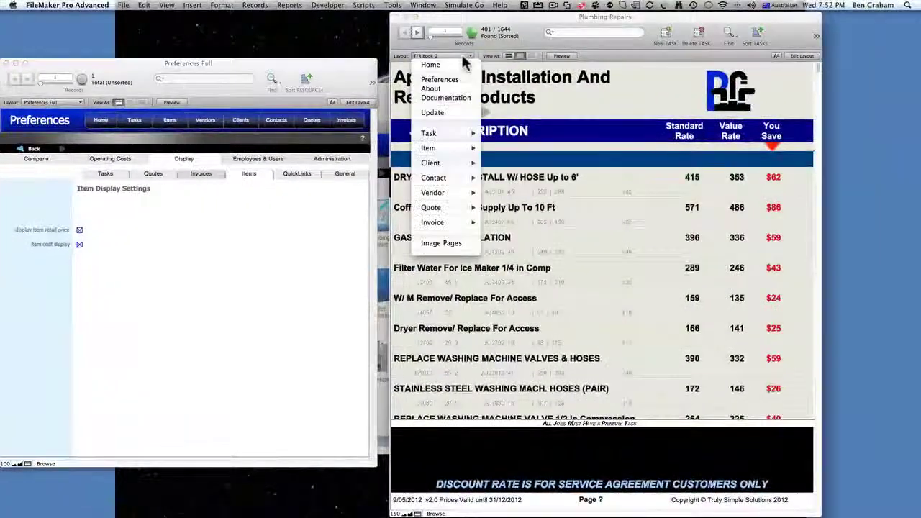
mouse_move(438, 153)
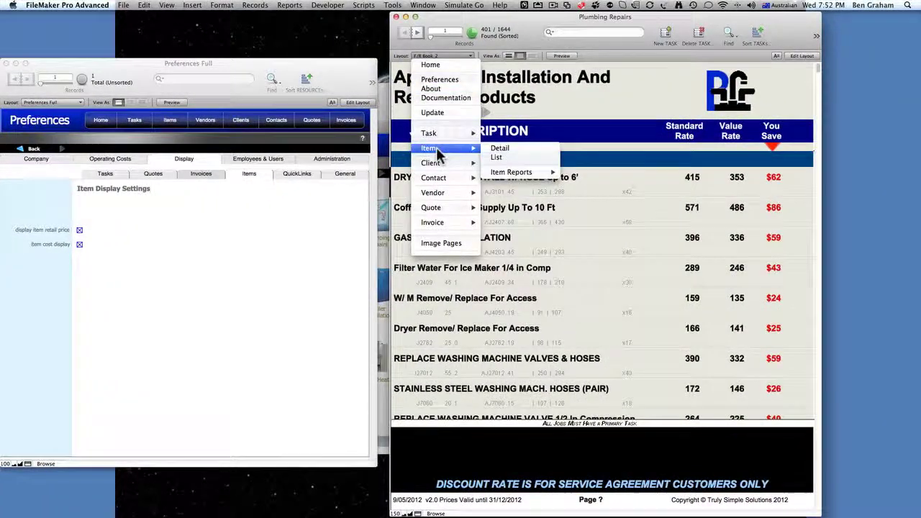
click(502, 150)
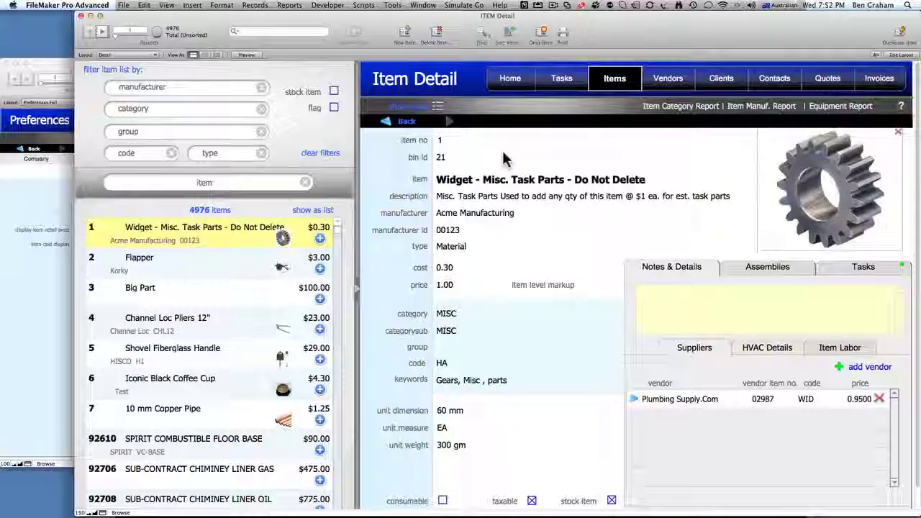
click(89, 513)
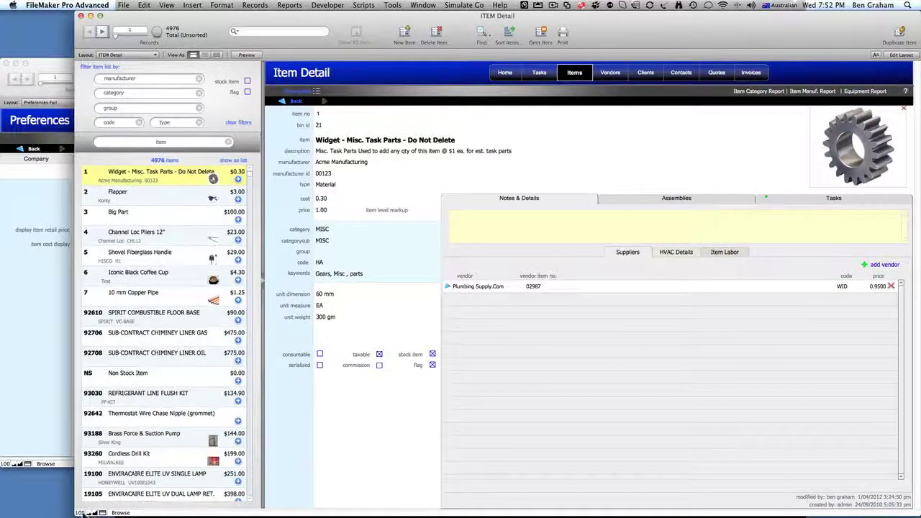
click(260, 286)
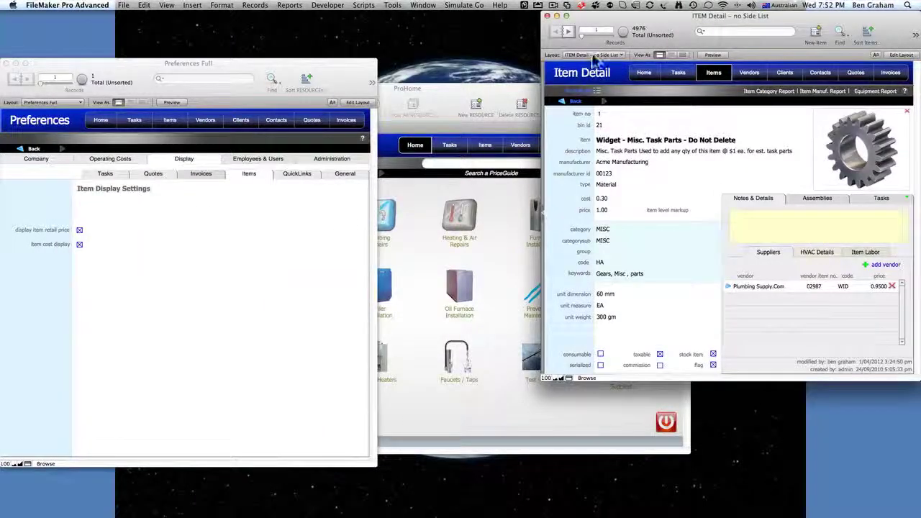
drag(666, 19, 511, 72)
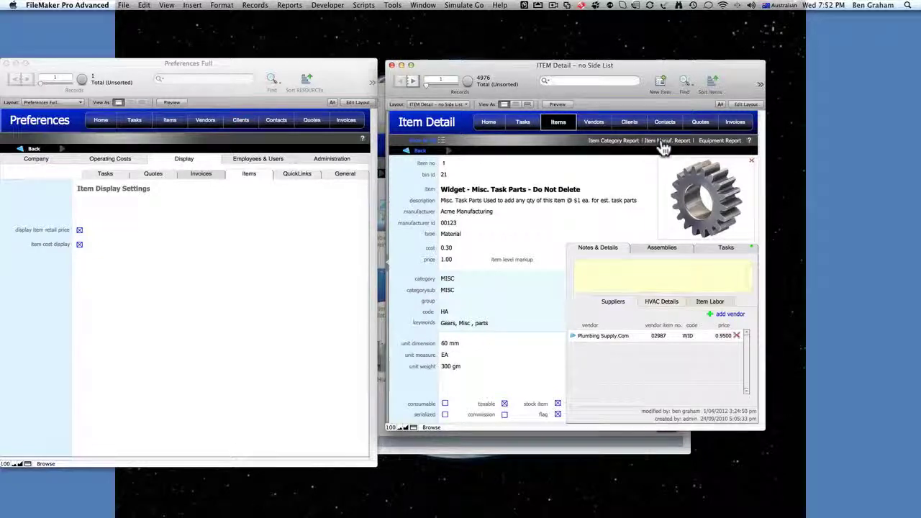
click(515, 105)
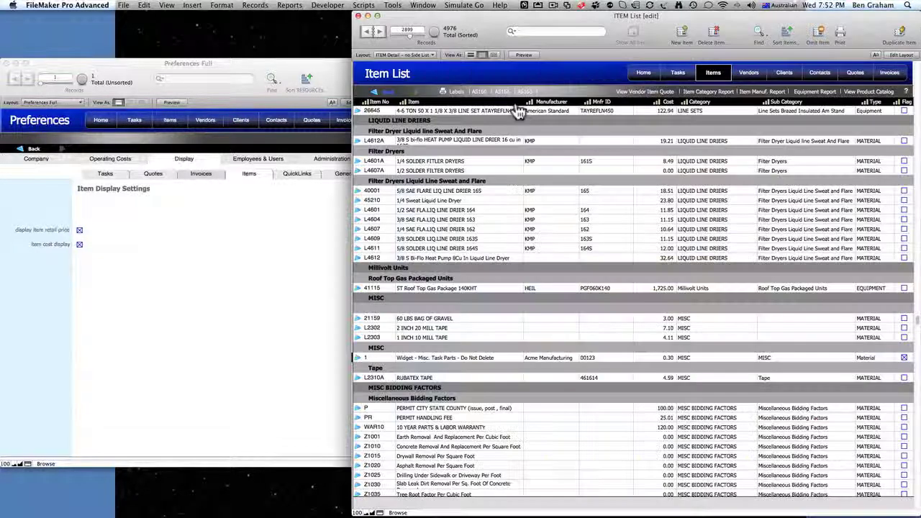
- Open the Product Catalog report in Browse mode and scroll through it
click(862, 92)
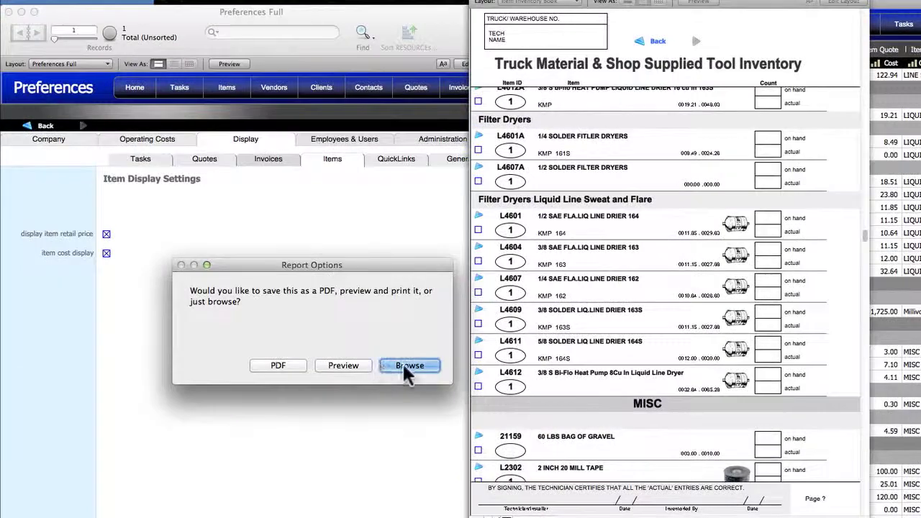
click(407, 366)
scroll(705, 425, down, 10)
scroll(708, 426, down, 3)
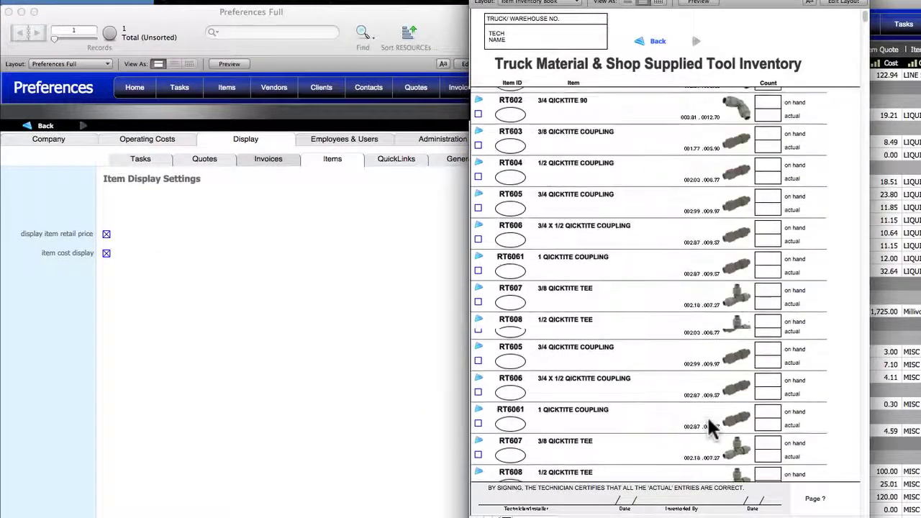
scroll(709, 426, down, 3)
scroll(708, 426, up, 5)
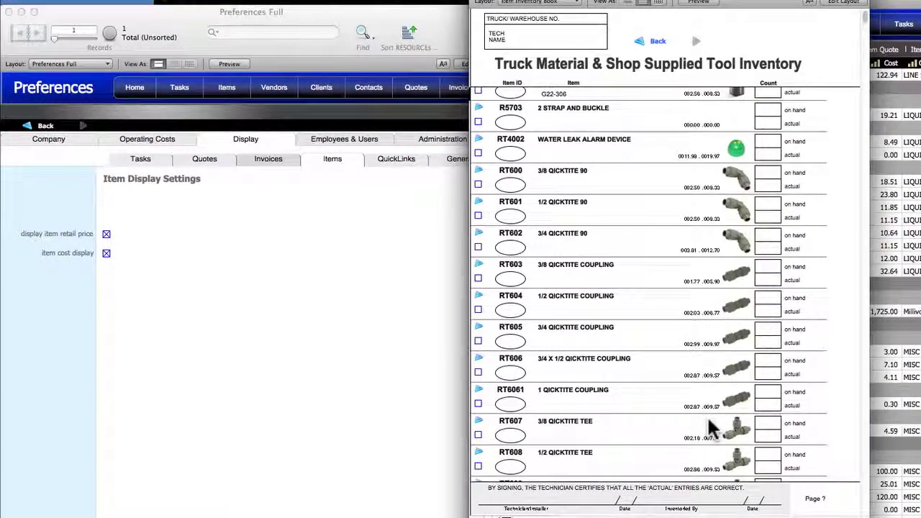
scroll(708, 427, down, 1)
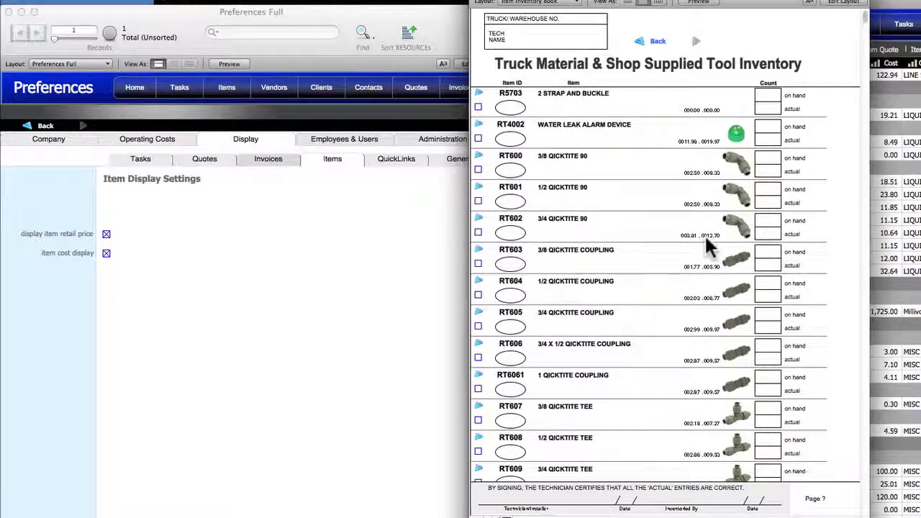
- Zoom the report to 150%, widen the window and open item RT602 3/4 QICKTITE 90
click(506, 516)
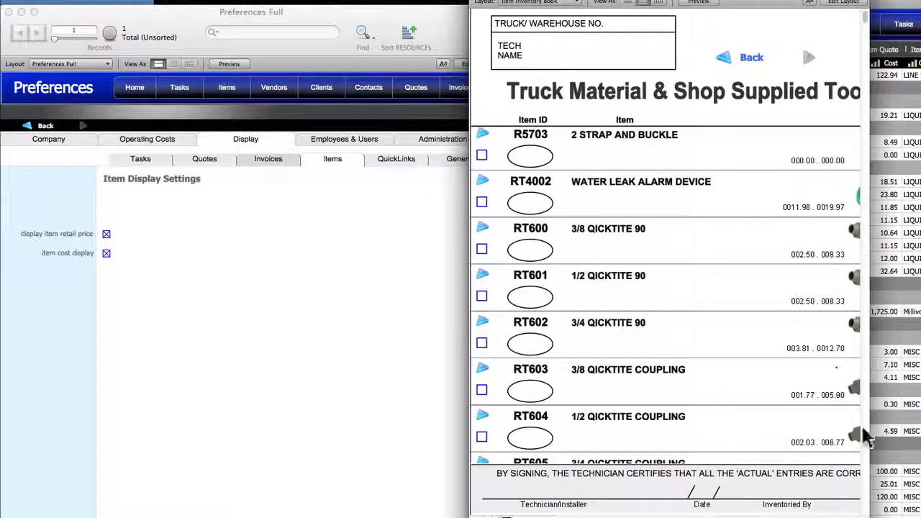
drag(869, 432, 920, 431)
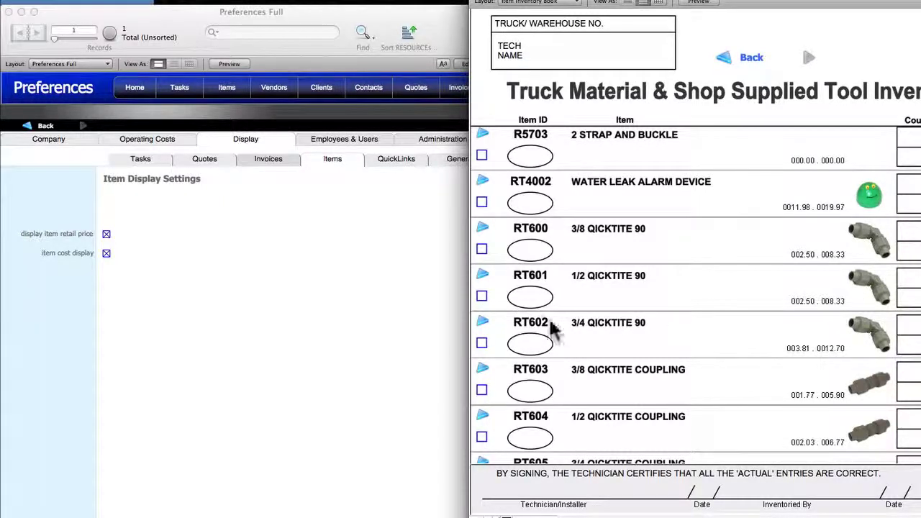
click(483, 321)
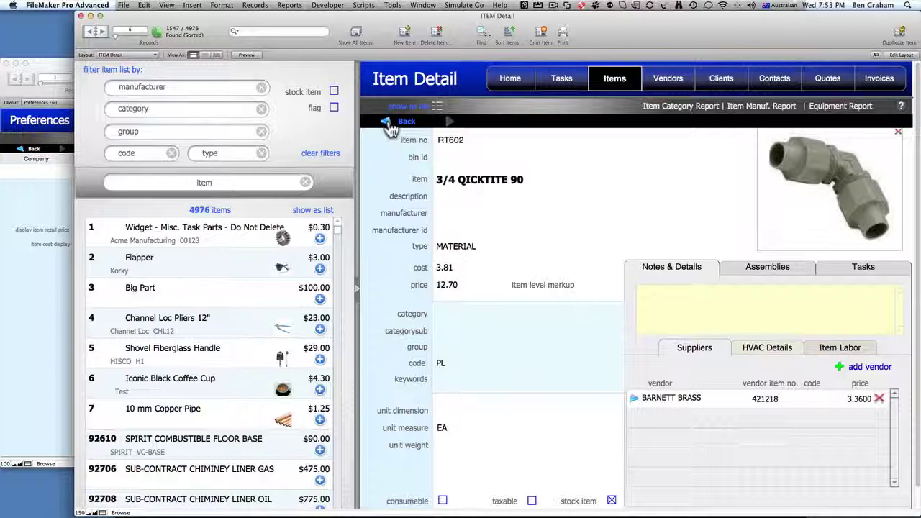
- Move the report aside and re-enable item retail price display alongside item cost display
click(406, 124)
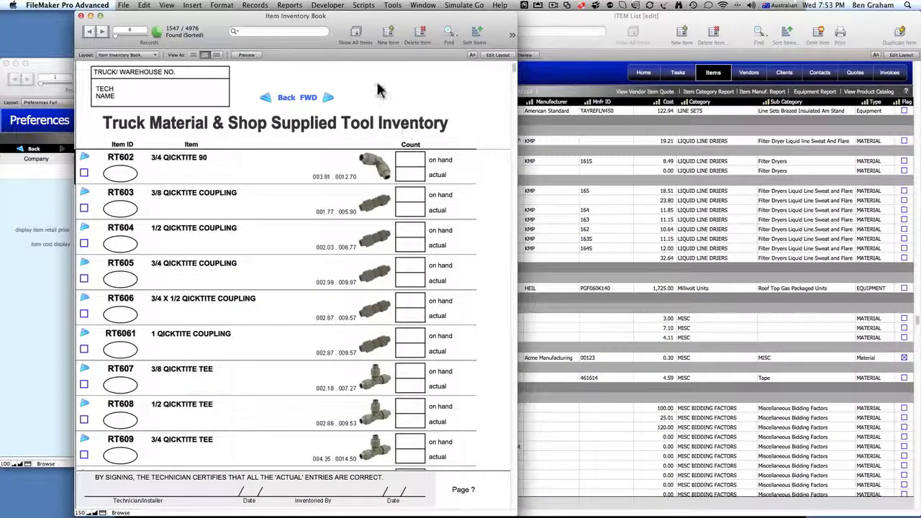
drag(387, 22, 685, 32)
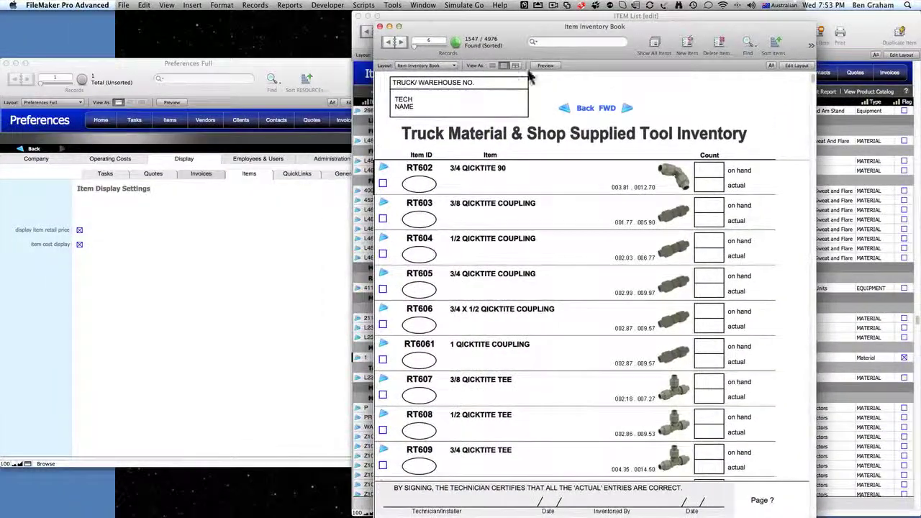
click(80, 232)
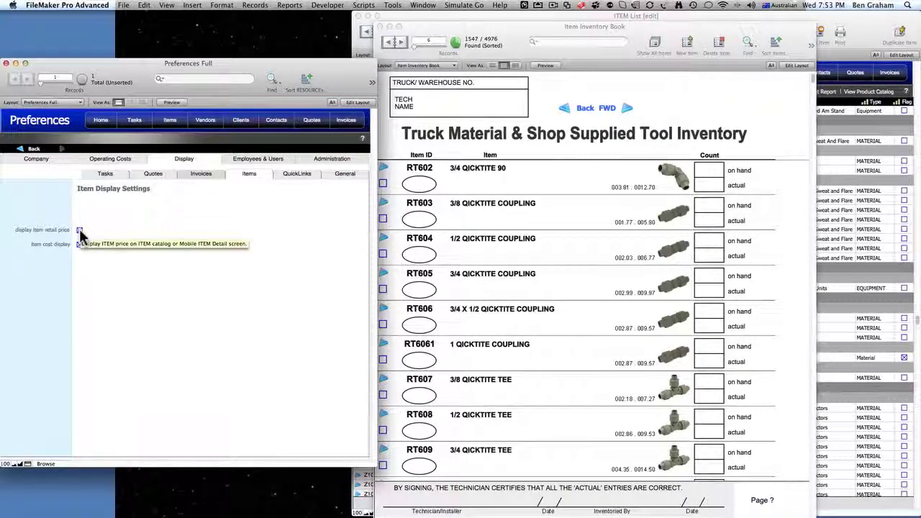
click(79, 231)
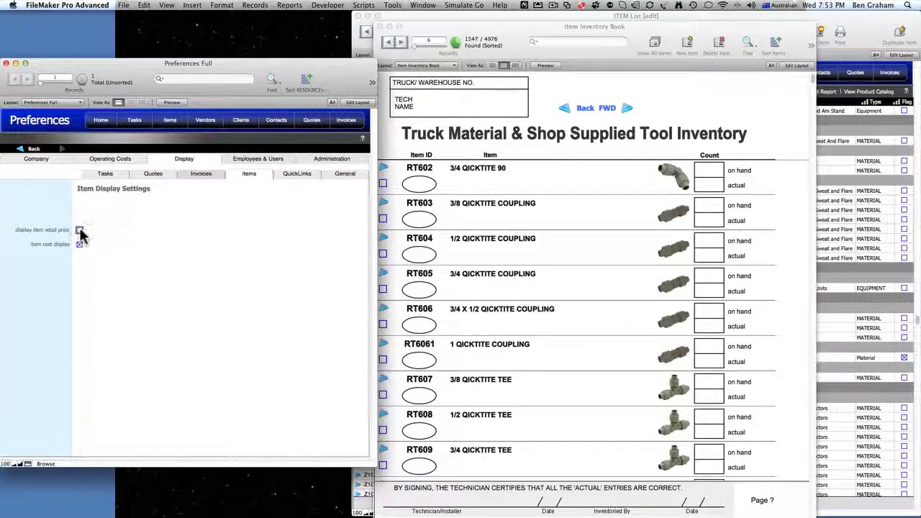
click(79, 231)
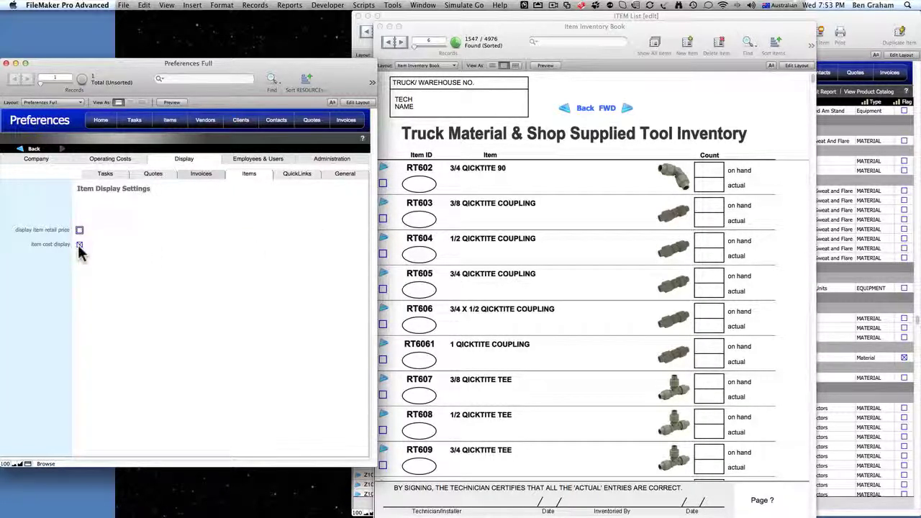
click(79, 245)
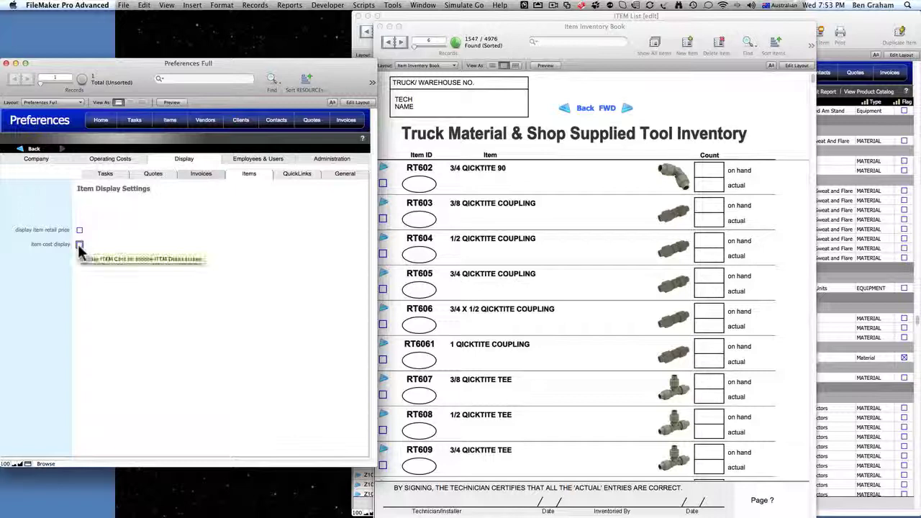
click(79, 231)
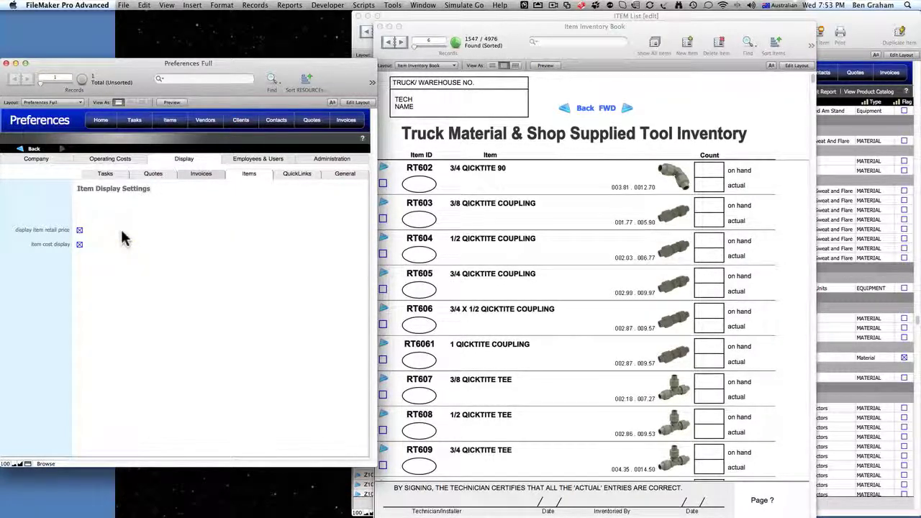
- Open the price guide QuickLinks settings and page down through the list
click(299, 176)
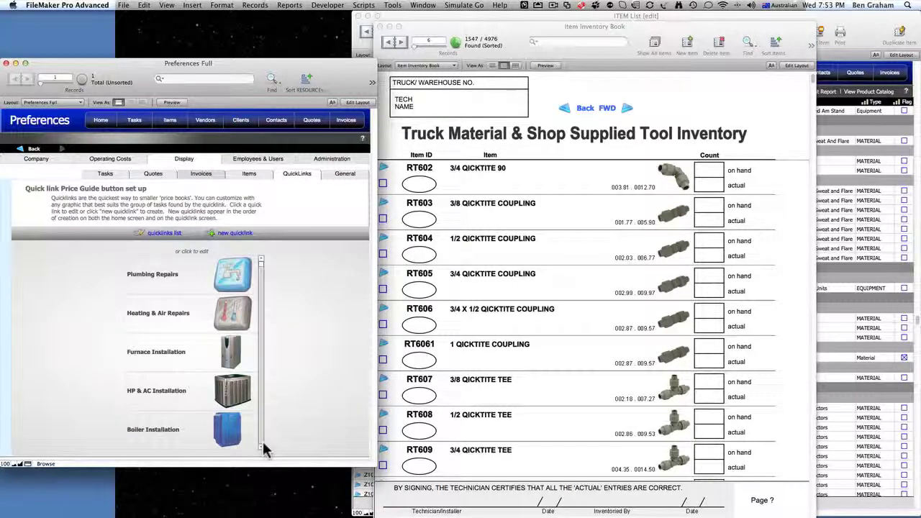
scroll(263, 448, down, 2)
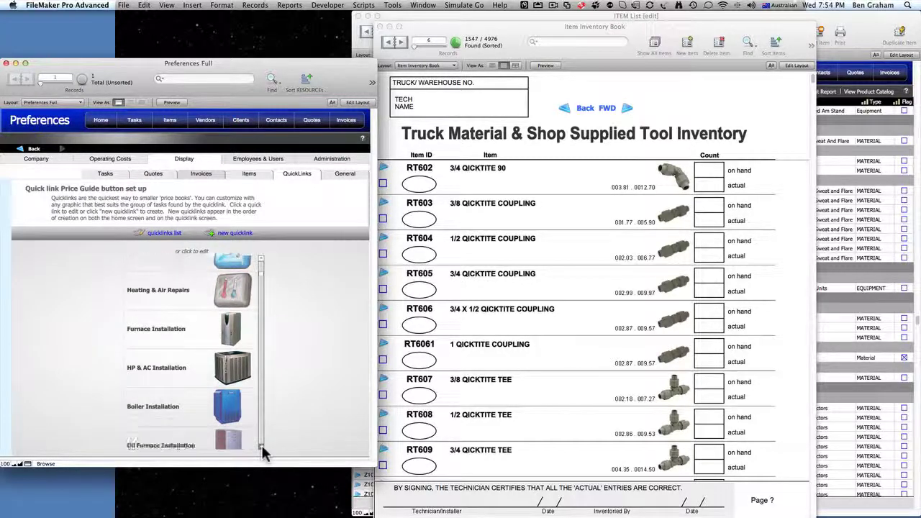
scroll(262, 449, down, 3)
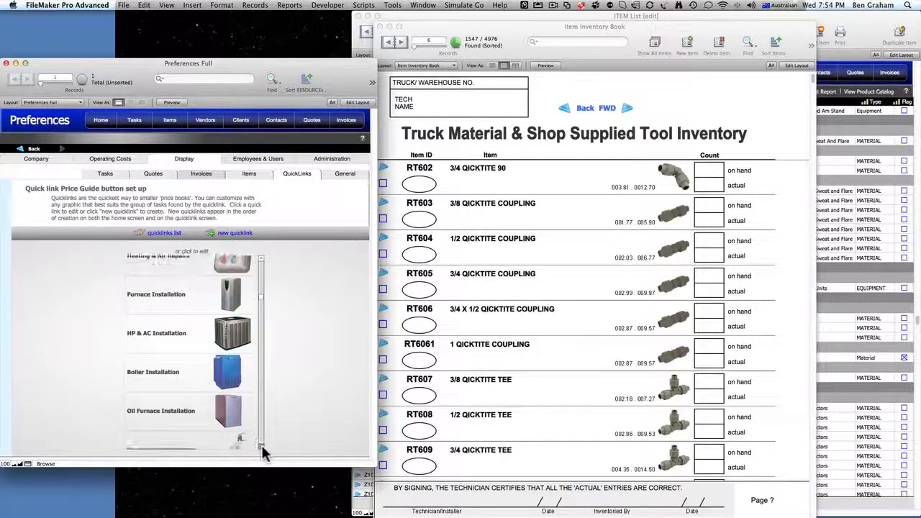
scroll(263, 452, down, 1)
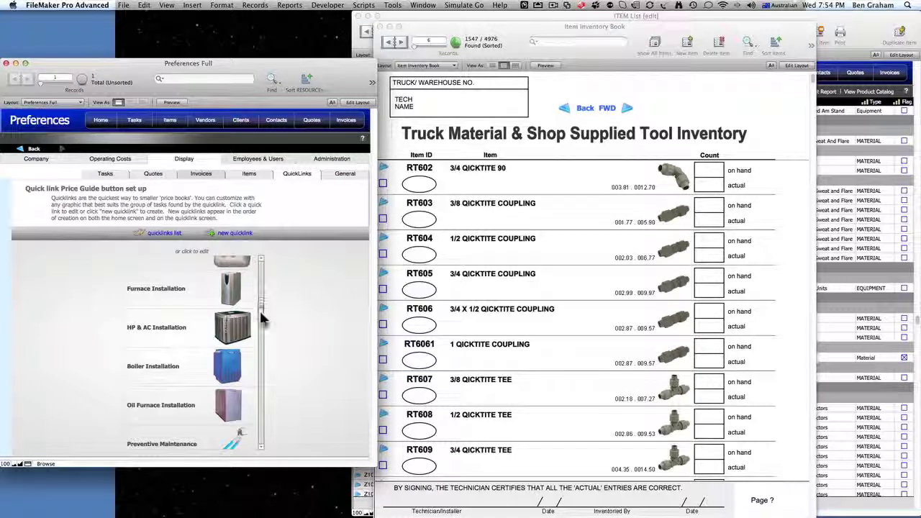
scroll(263, 327, down, 3)
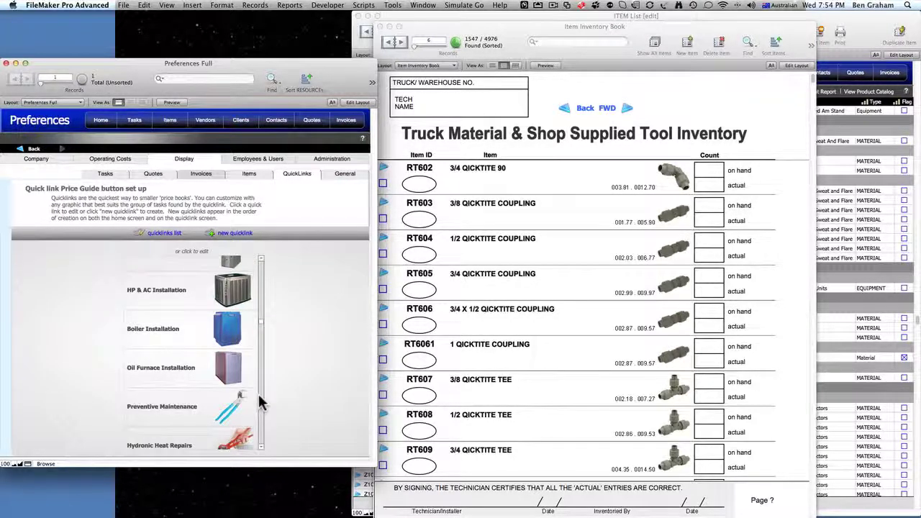
click(260, 403)
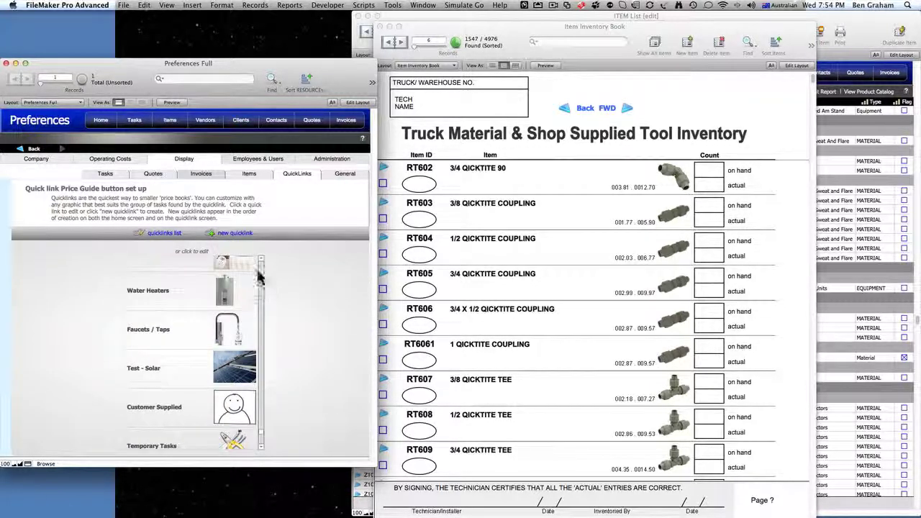
- View the Water Heaters quicklink details without saving, then show General display settings
click(218, 291)
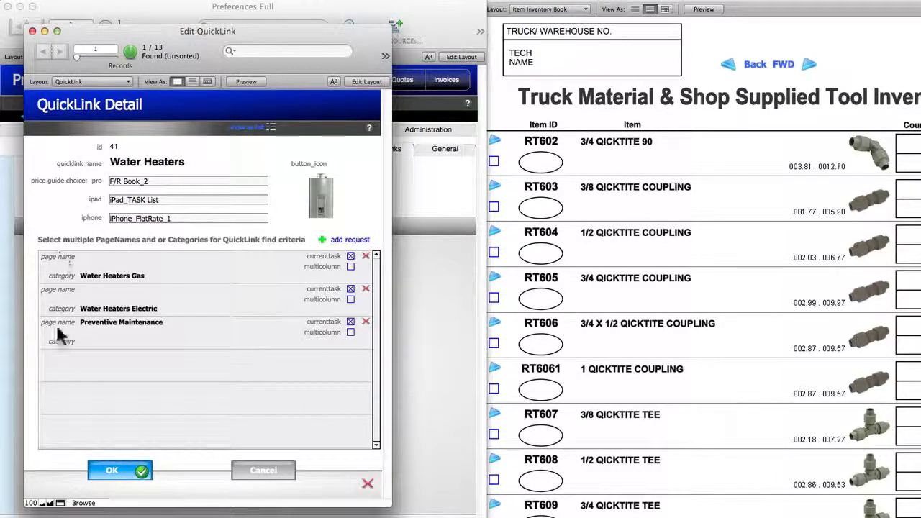
click(259, 472)
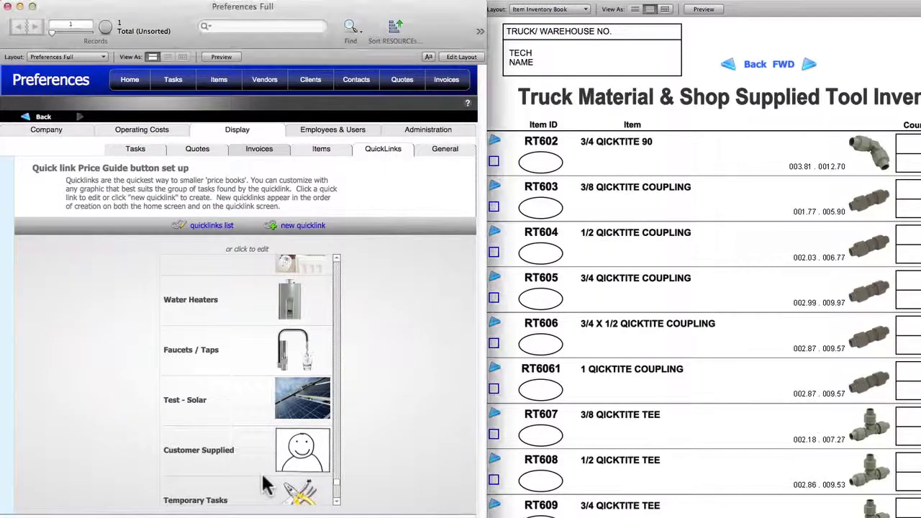
click(336, 502)
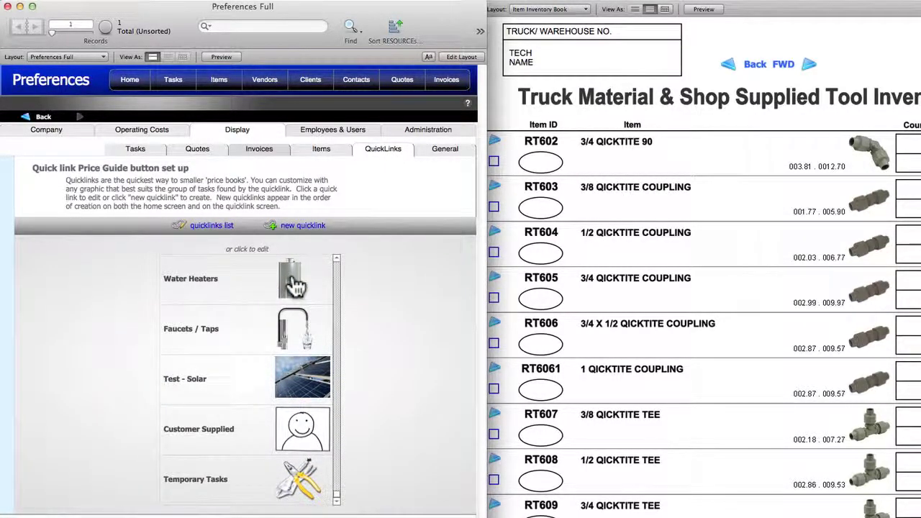
click(445, 153)
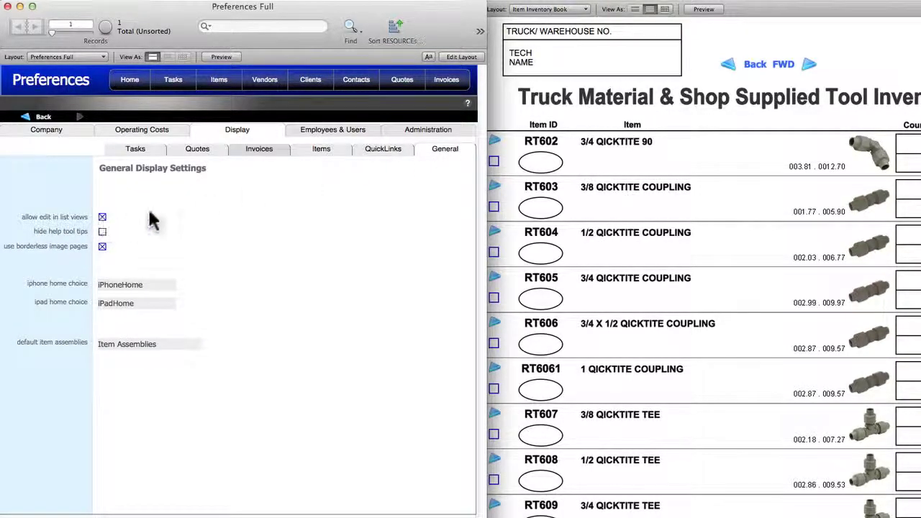
- Switch to the Task List layout and shrink its window so Preferences show beside it
click(583, 9)
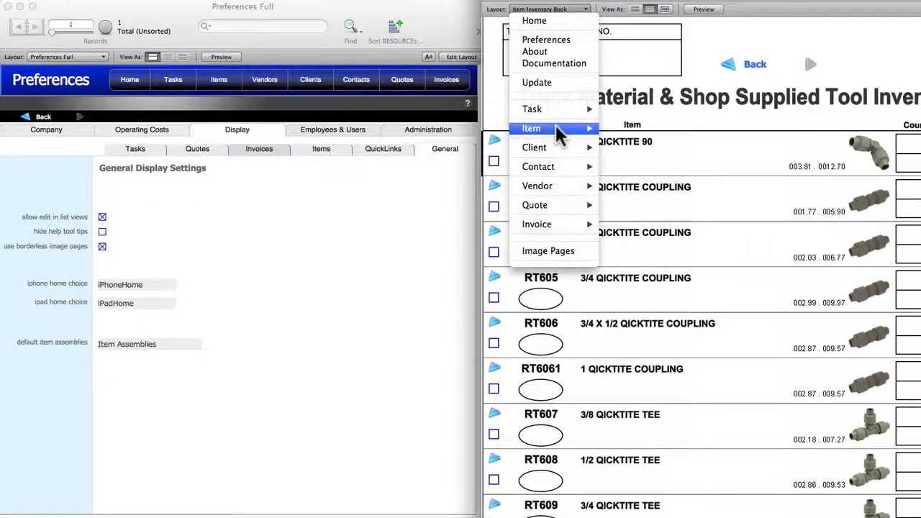
mouse_move(560, 117)
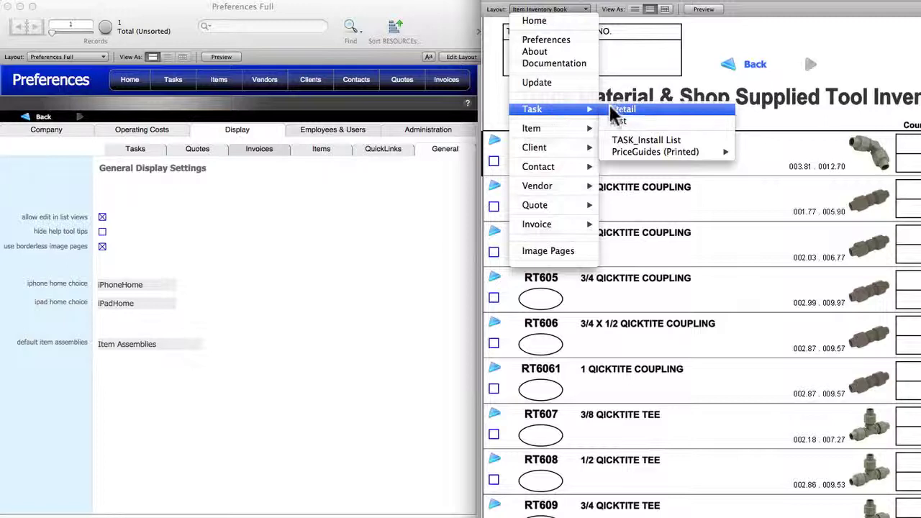
click(619, 121)
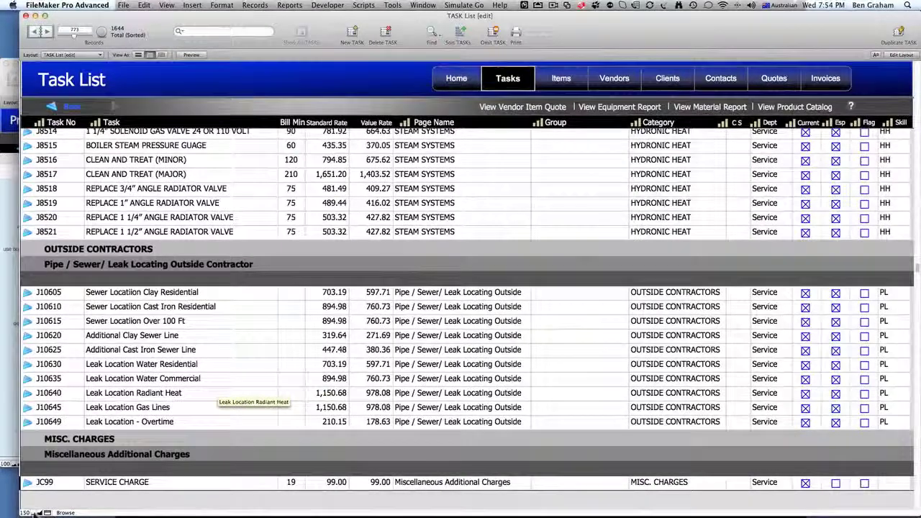
click(34, 513)
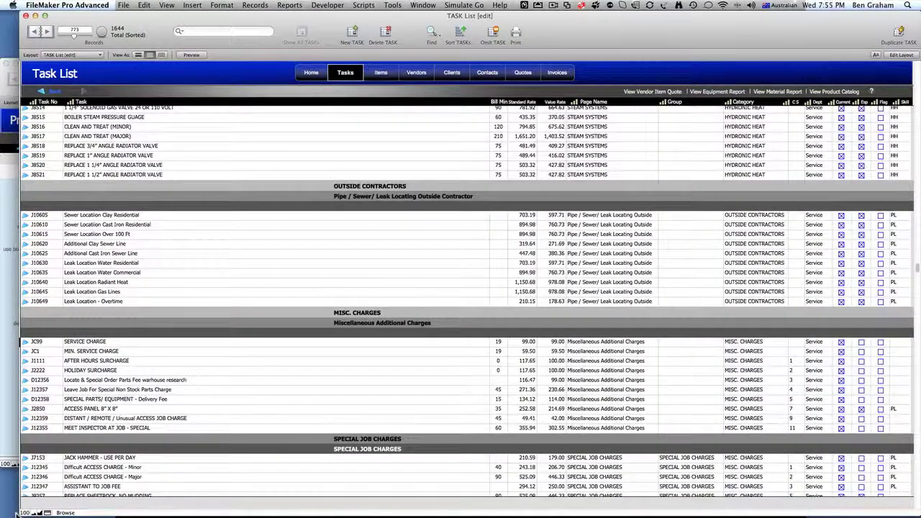
drag(20, 512, 378, 486)
click(464, 127)
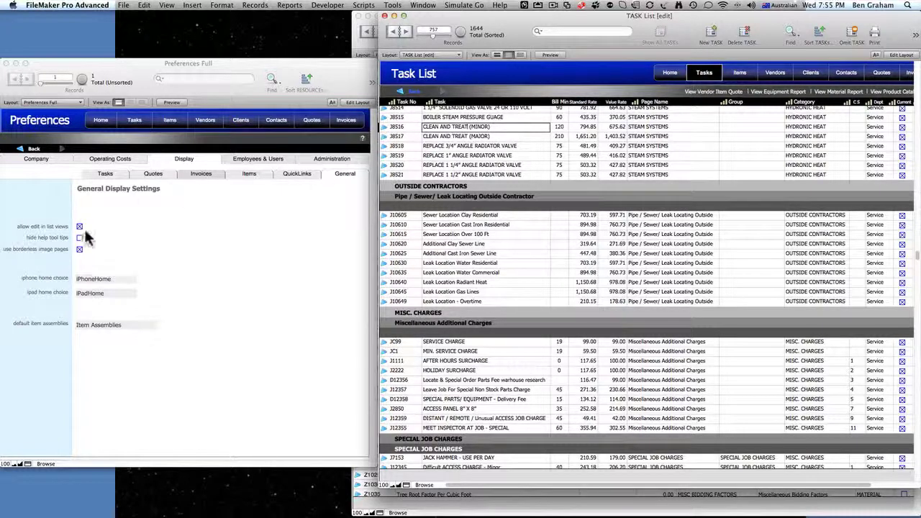
- Select the J8518 angle radiator valve task and check its page name choices
click(529, 146)
click(645, 143)
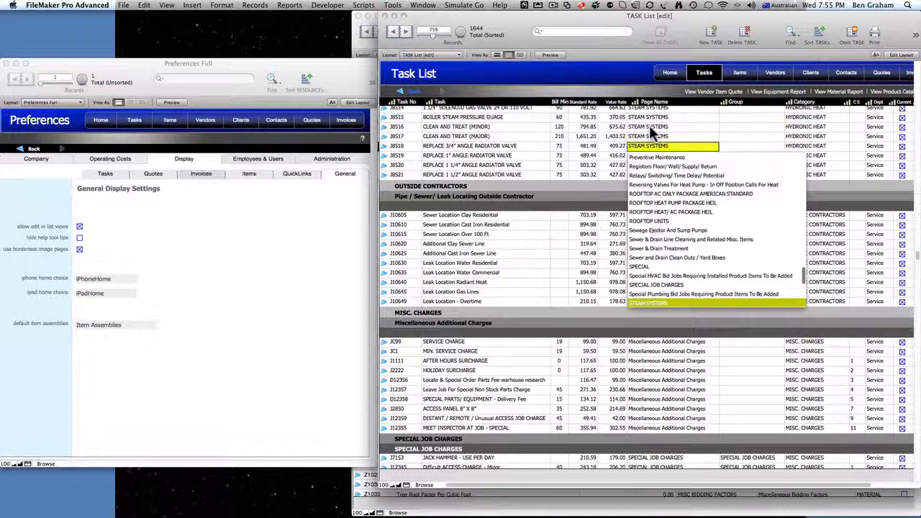
click(648, 128)
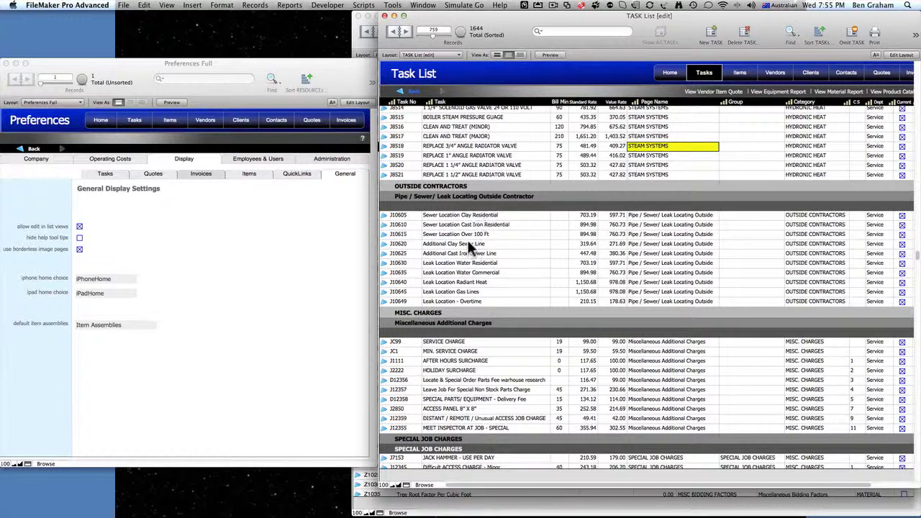
scroll(467, 242, down, 10)
scroll(468, 243, up, 10)
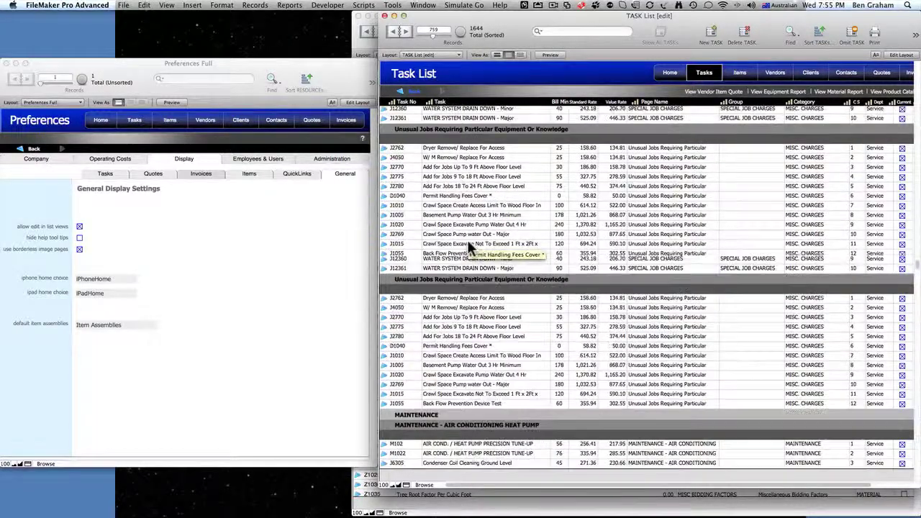
scroll(468, 243, up, 4)
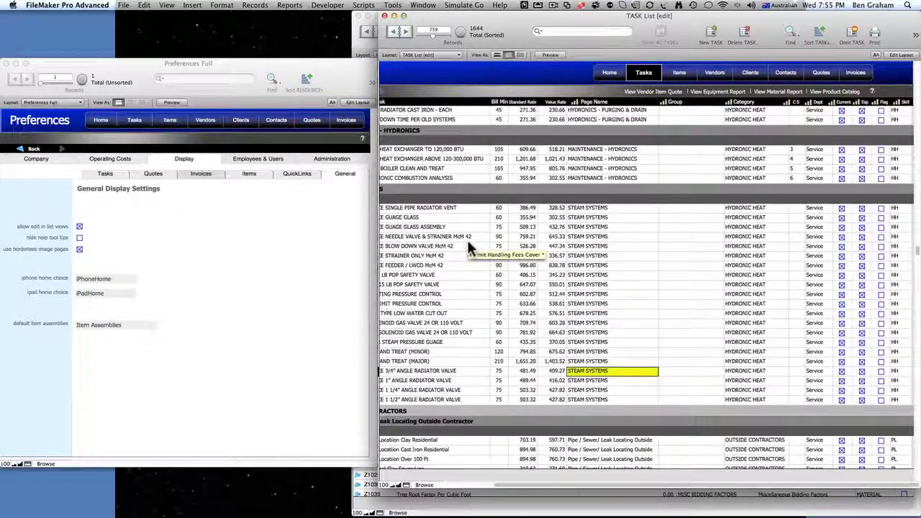
scroll(468, 243, left, 5)
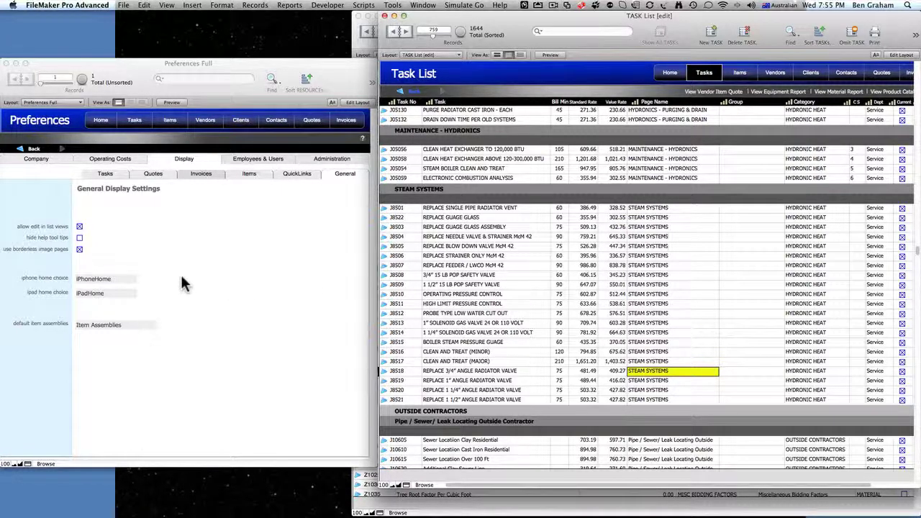
- Turn off list-view editing, then select items RT6061, RT607 and R2206 in the Item List
click(80, 228)
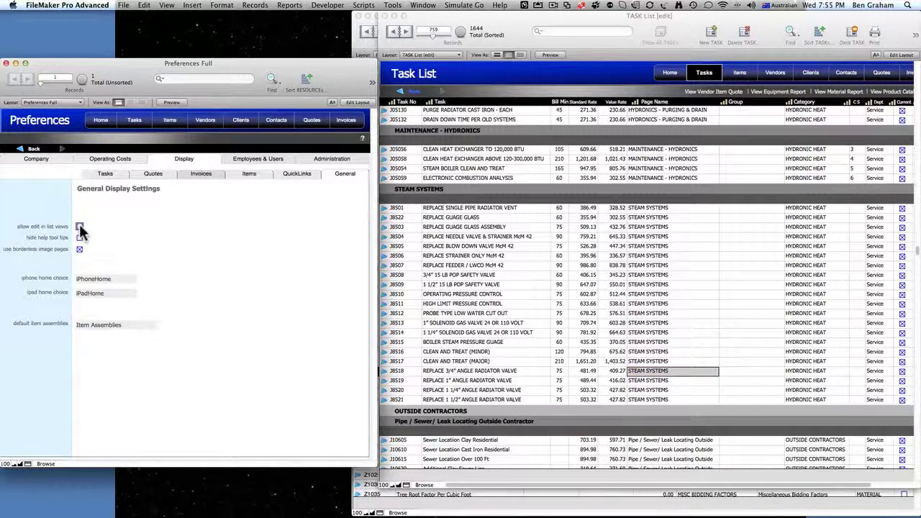
click(736, 78)
click(737, 75)
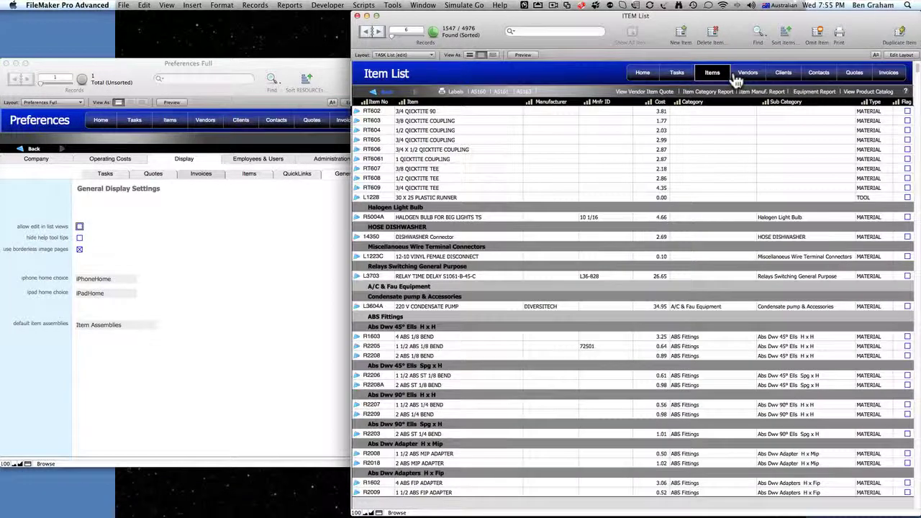
click(507, 162)
click(508, 169)
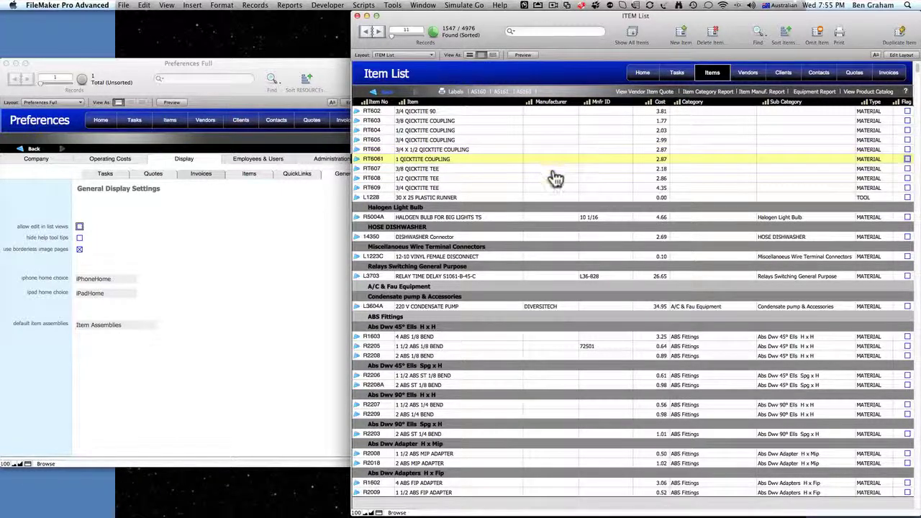
click(555, 178)
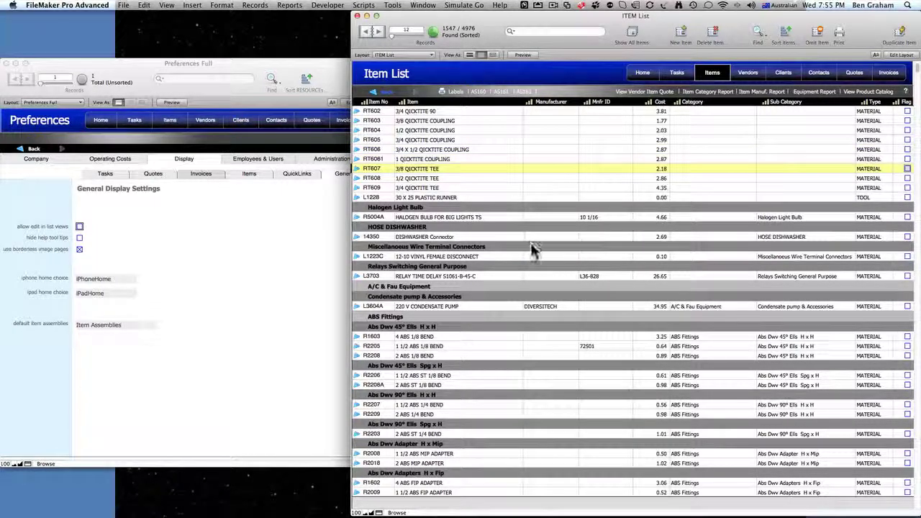
click(498, 376)
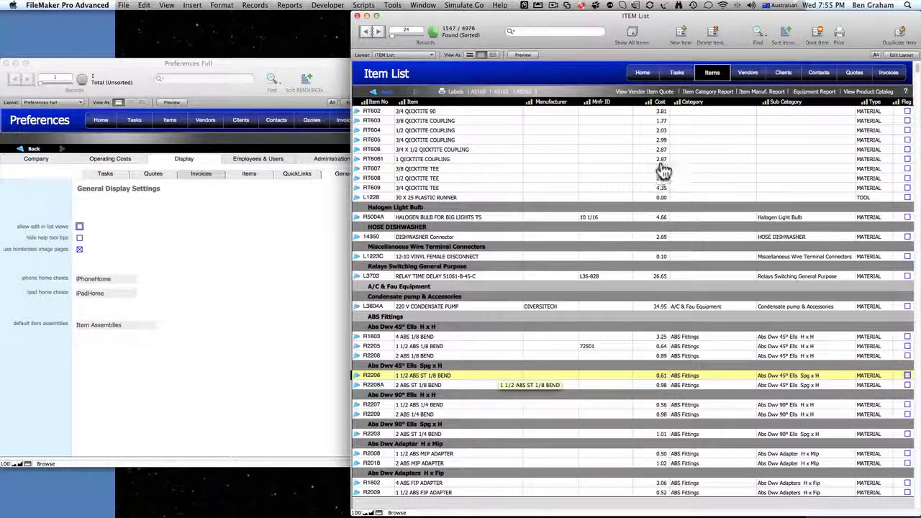
- In the Task List, step through Steam Systems tasks to J8508, the 3/4" 15 LB pop safety valve
click(676, 74)
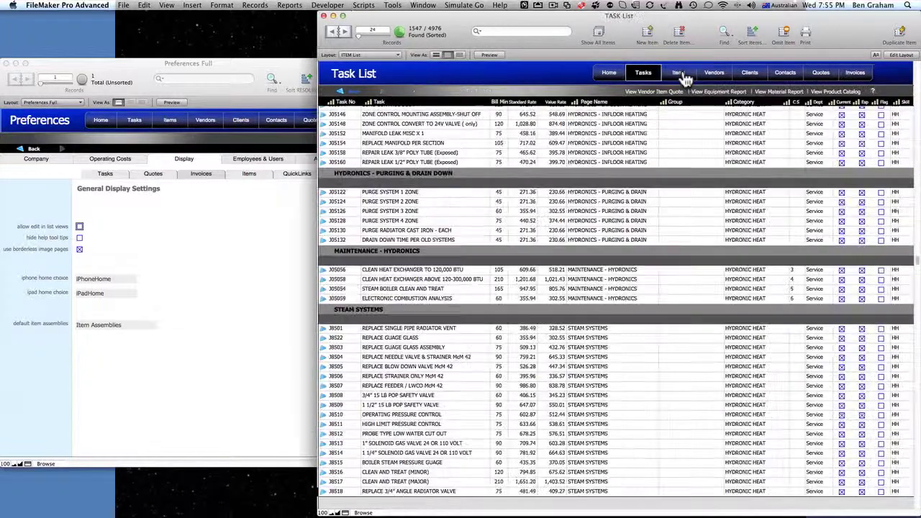
click(560, 222)
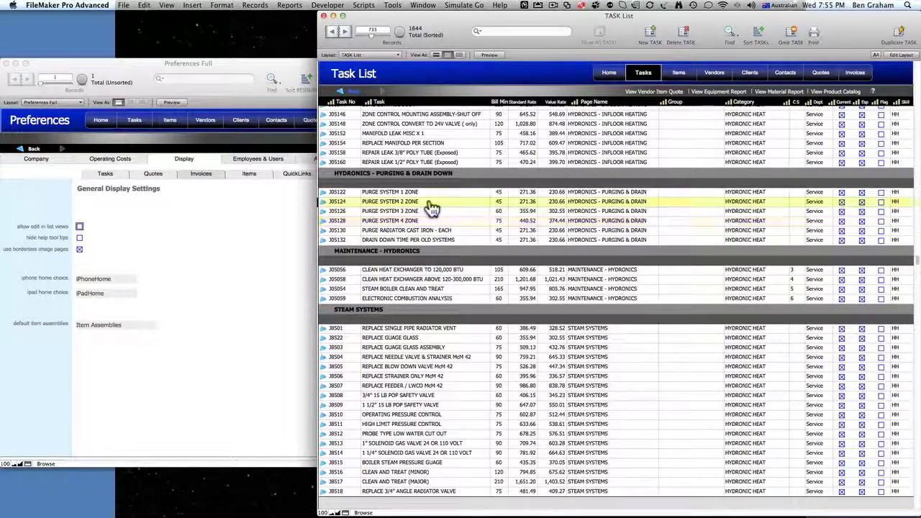
click(421, 349)
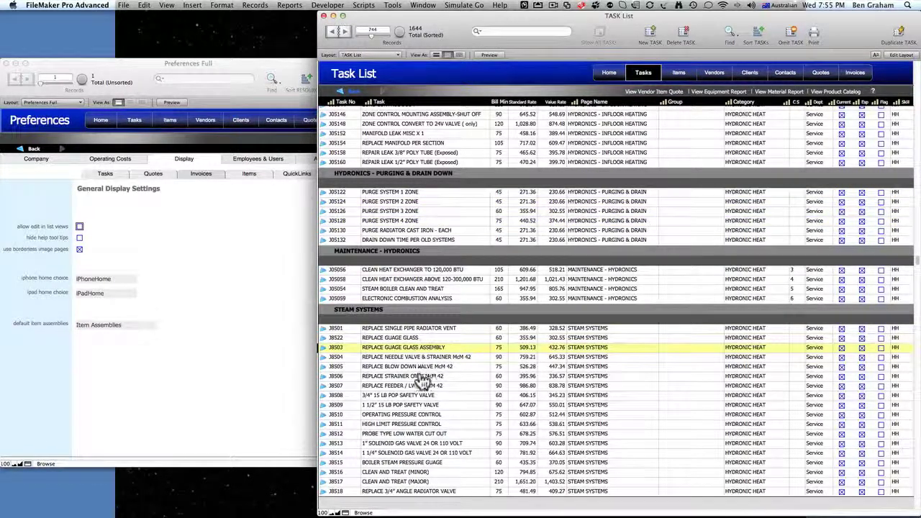
click(422, 377)
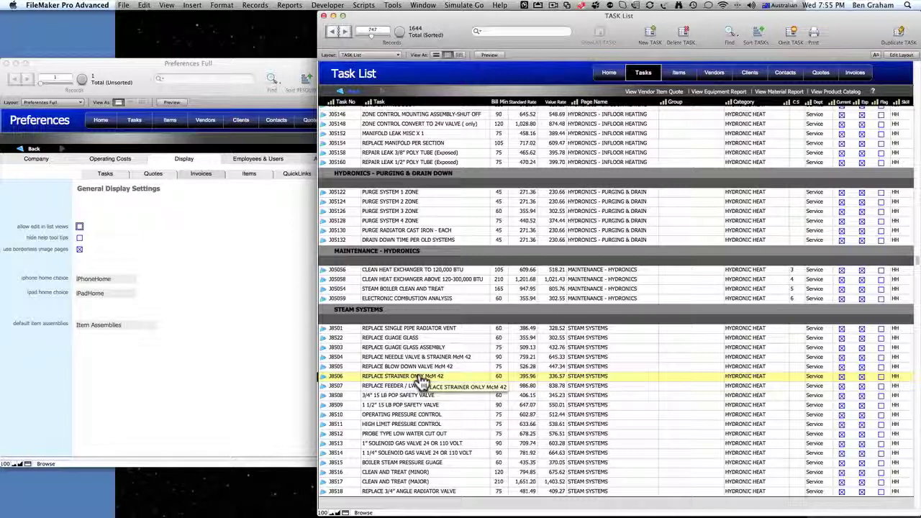
click(421, 396)
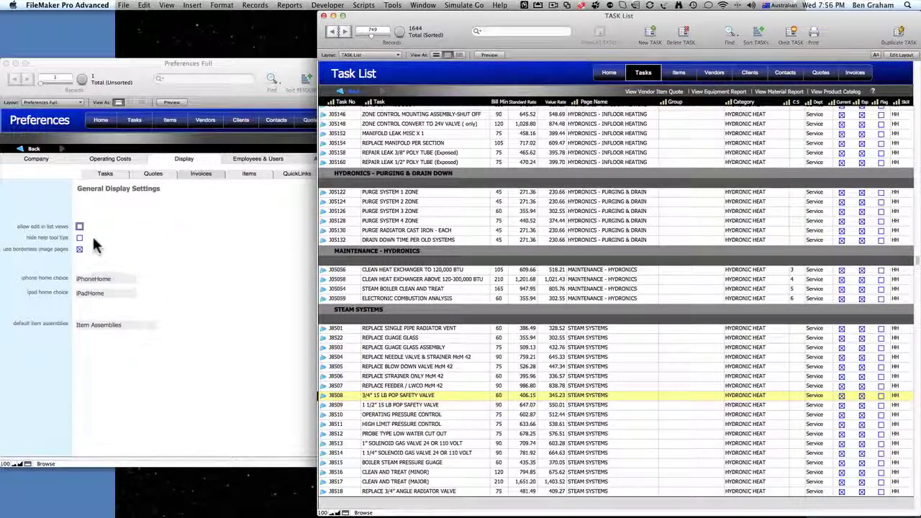
- Leave help tool tips unticked, switch on borderless image pages, and return to the Task List
mouse_move(80, 243)
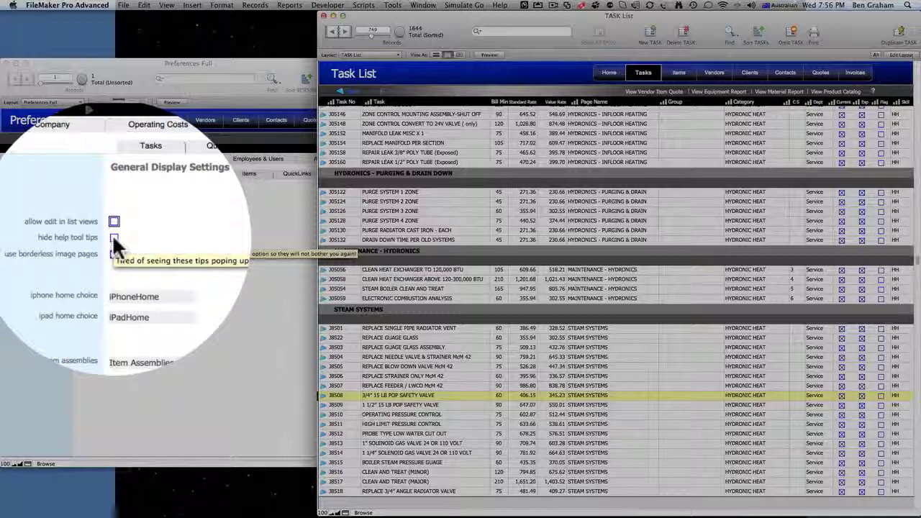
click(114, 237)
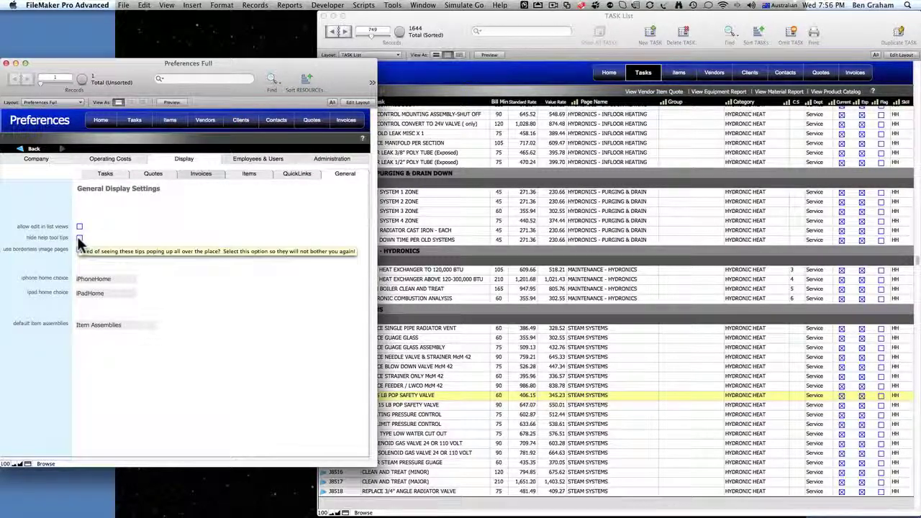
click(79, 249)
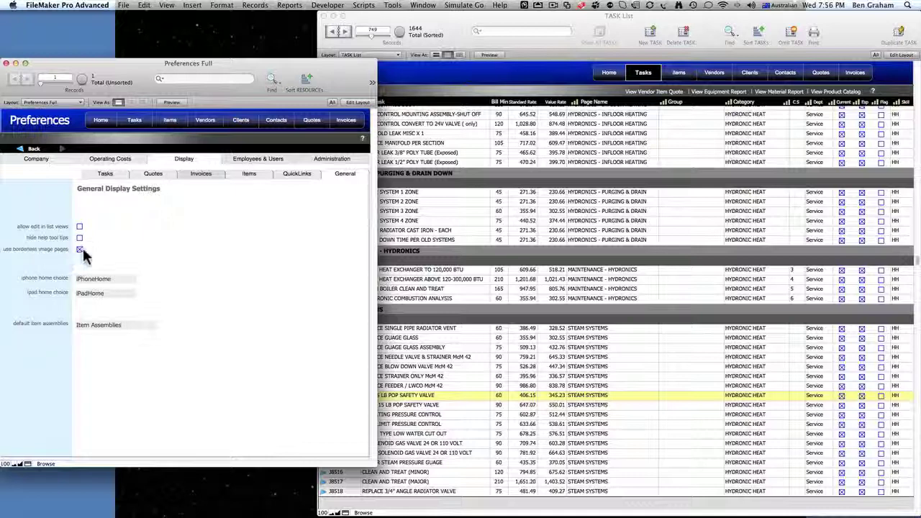
click(461, 23)
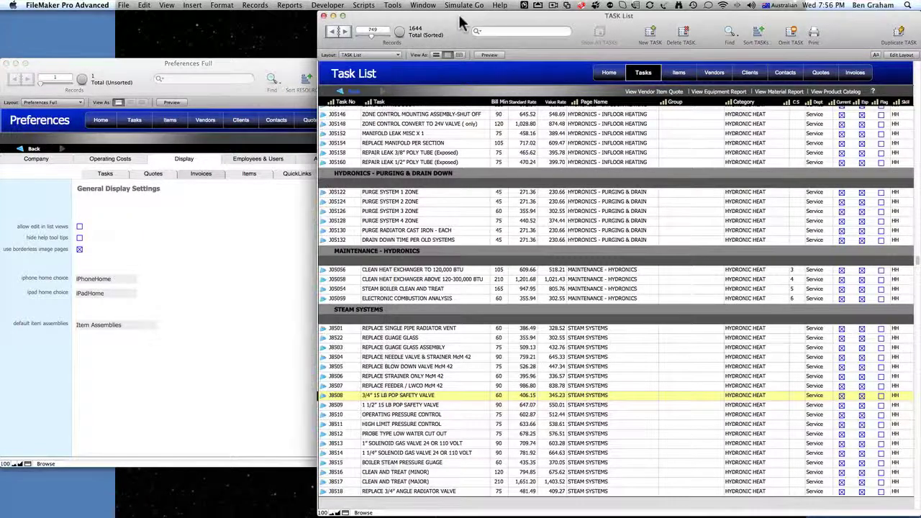
- Switch to the Image Pages layout and open the Trane XR Air Conditioners brochure full-page
click(371, 55)
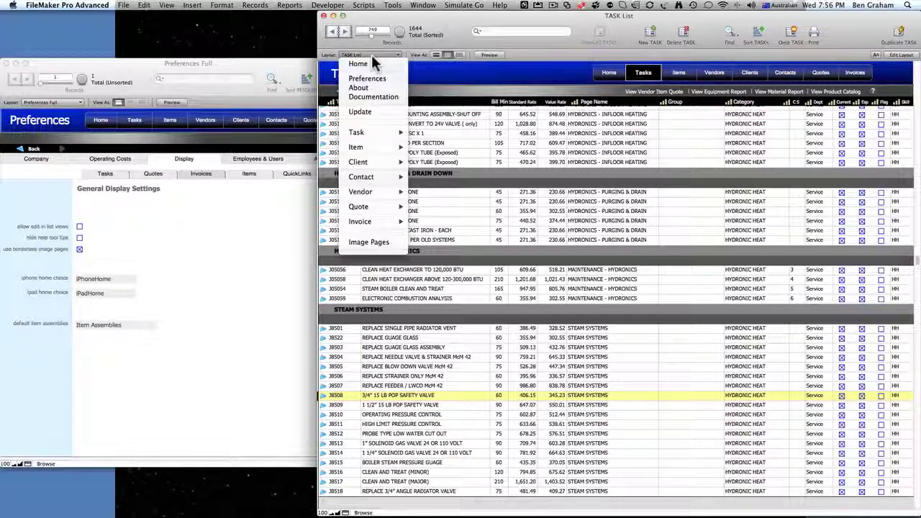
click(378, 241)
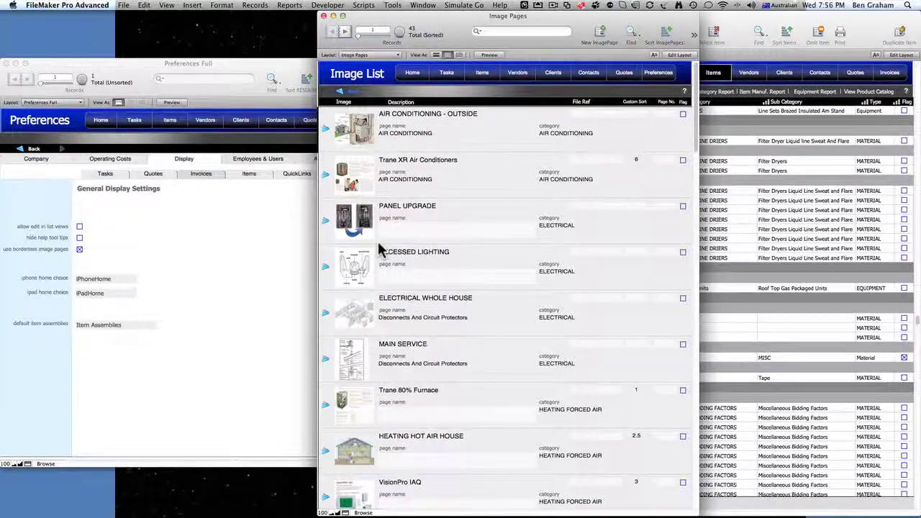
scroll(382, 248, down, 10)
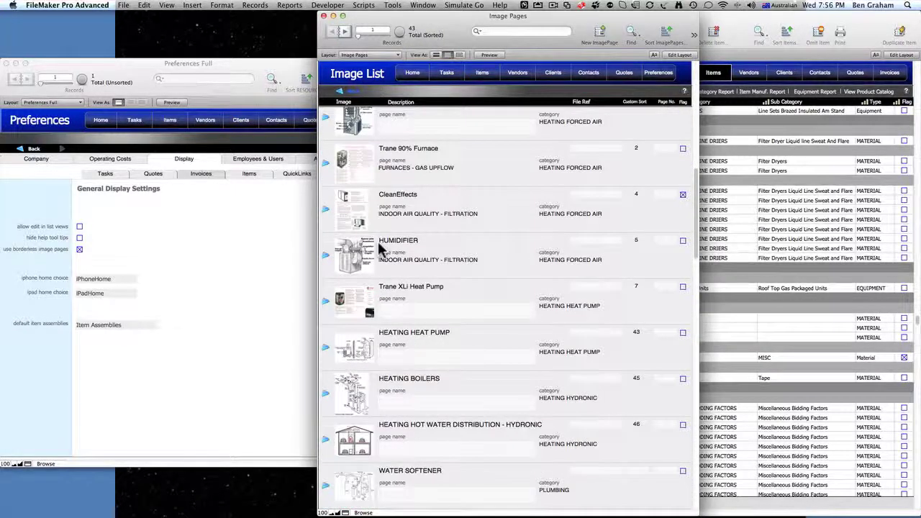
scroll(381, 248, up, 4)
scroll(381, 248, up, 5)
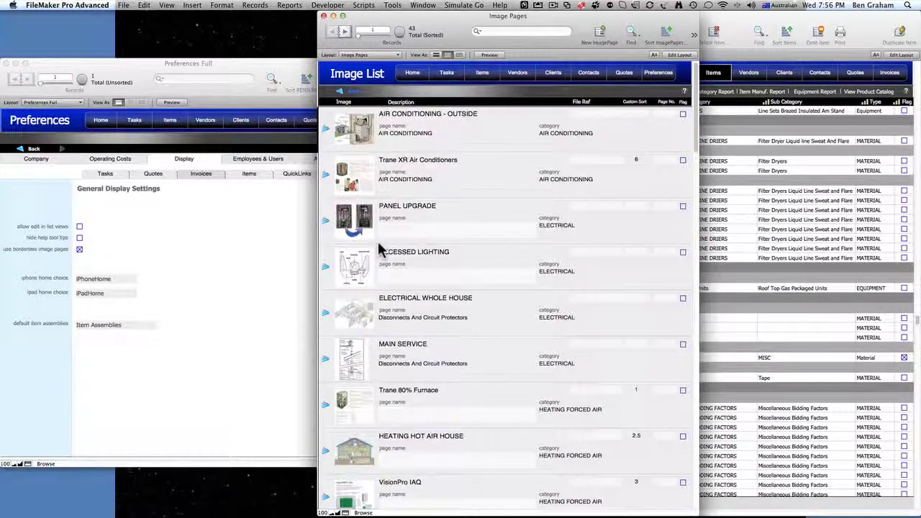
scroll(381, 249, down, 6)
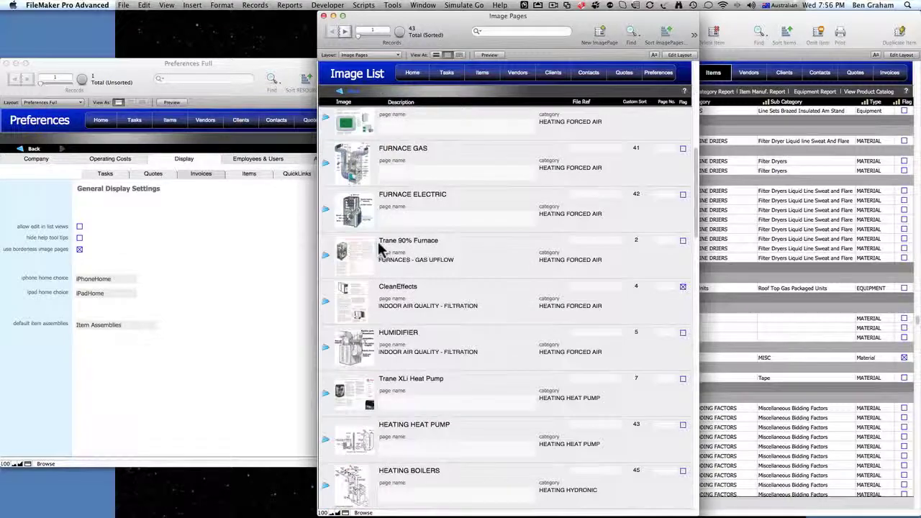
scroll(381, 248, down, 4)
scroll(381, 248, up, 10)
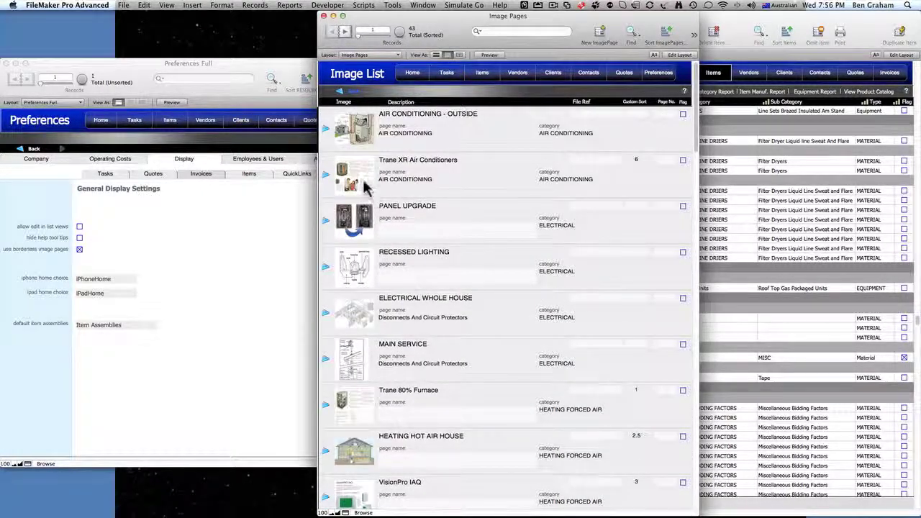
click(360, 183)
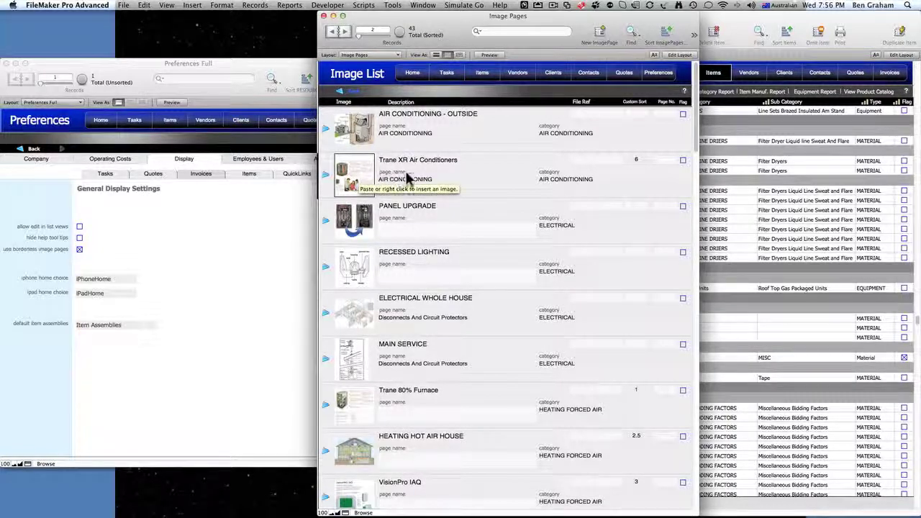
click(326, 179)
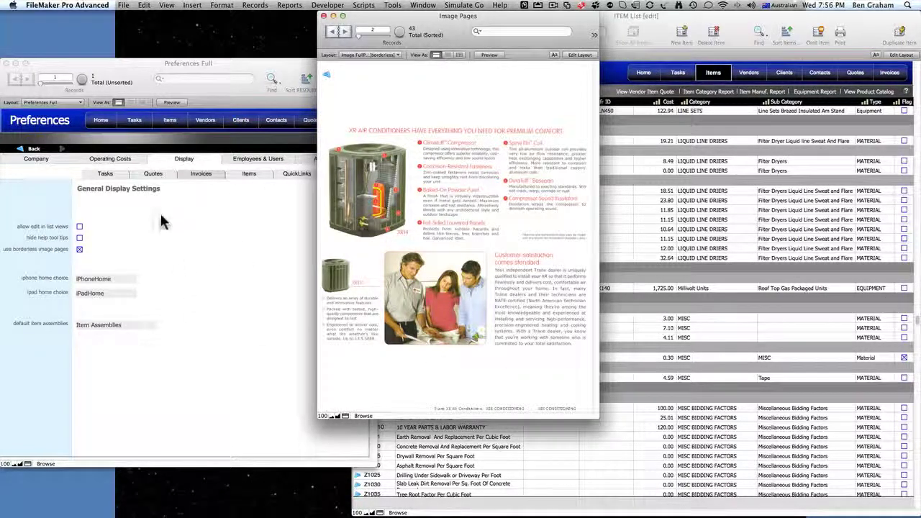
- Turn off borderless image pages and reopen the Trane XR brochure page with borders
click(329, 81)
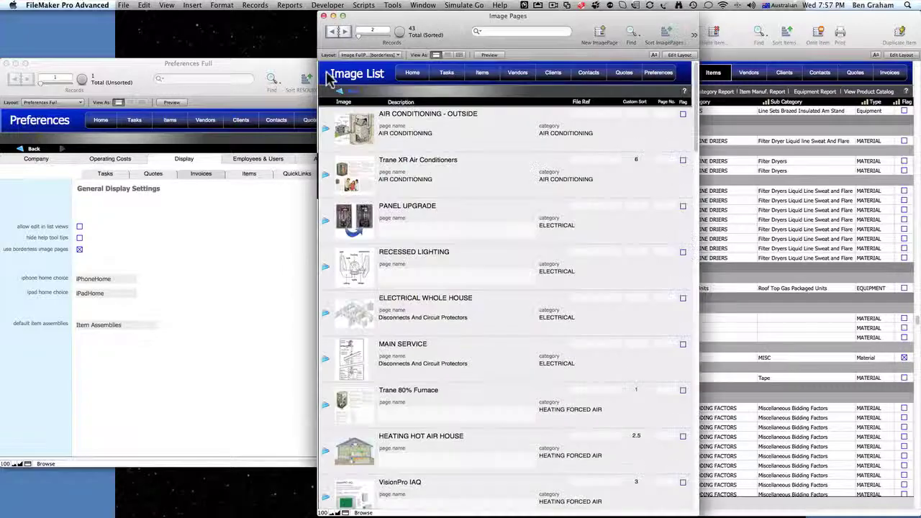
click(79, 253)
click(79, 250)
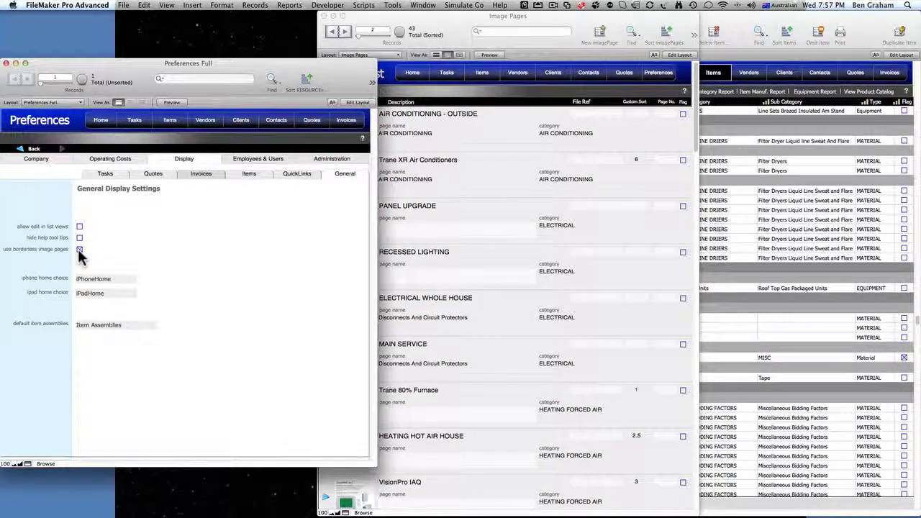
click(472, 197)
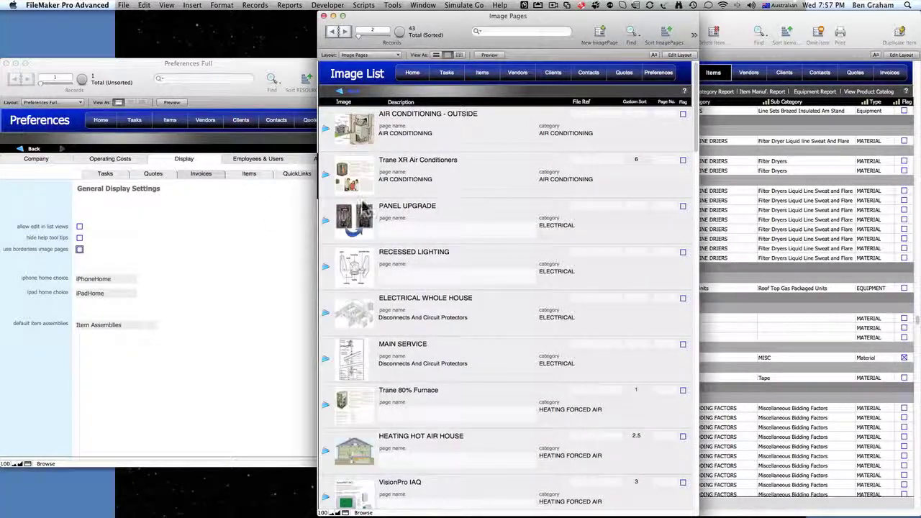
click(326, 173)
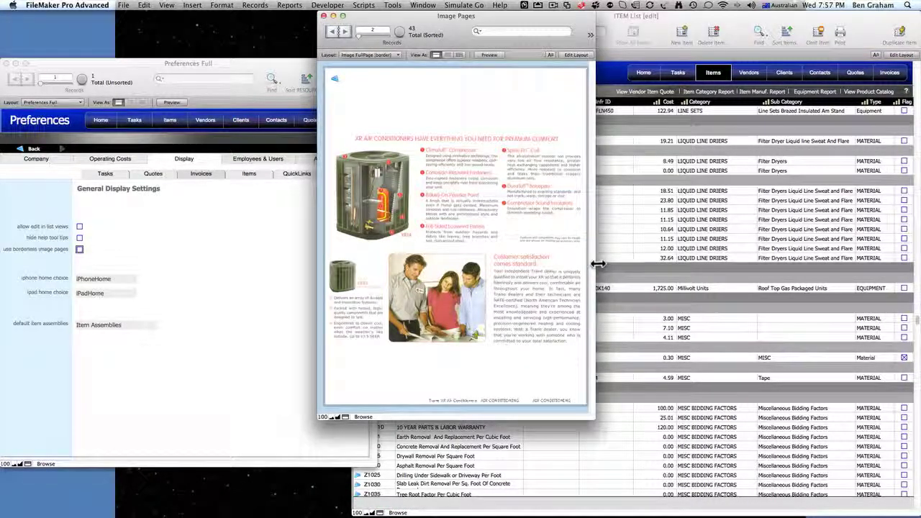
- Widen the brochure window to fit the page and turn borderless image pages back on
drag(597, 263, 613, 268)
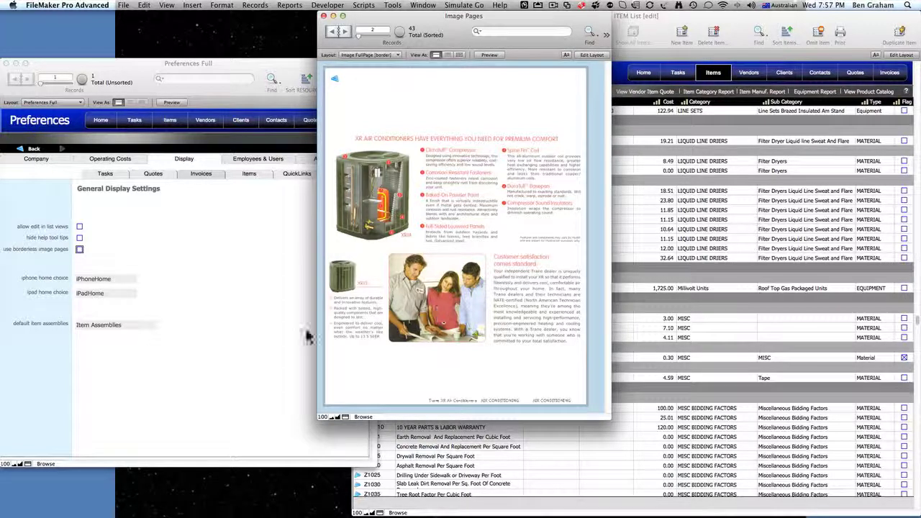
click(79, 250)
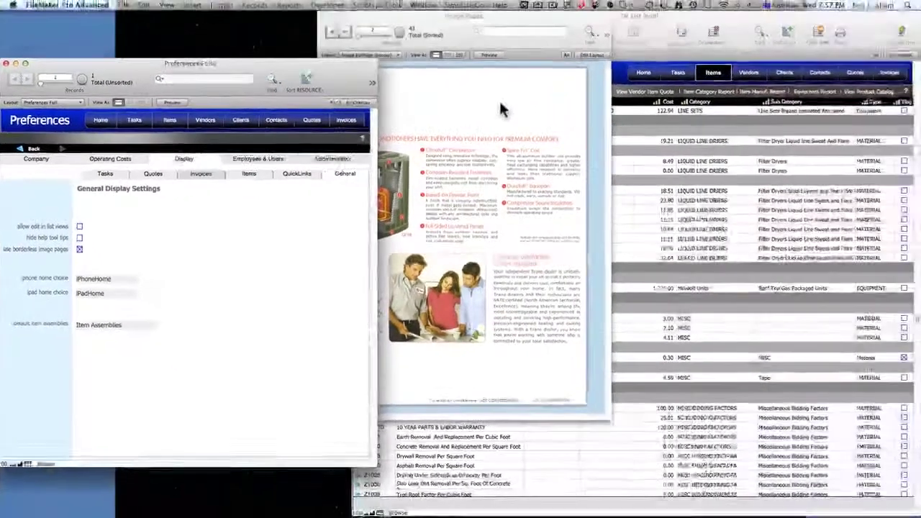
click(656, 68)
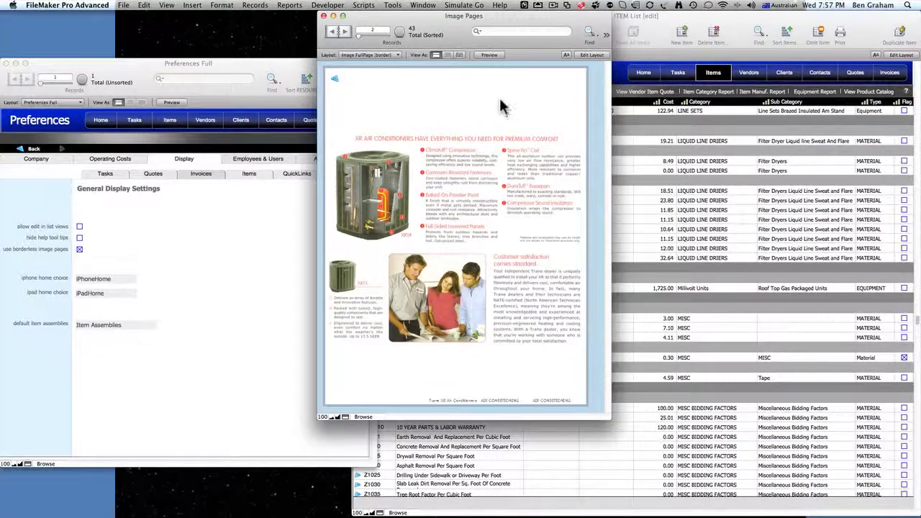
click(461, 6)
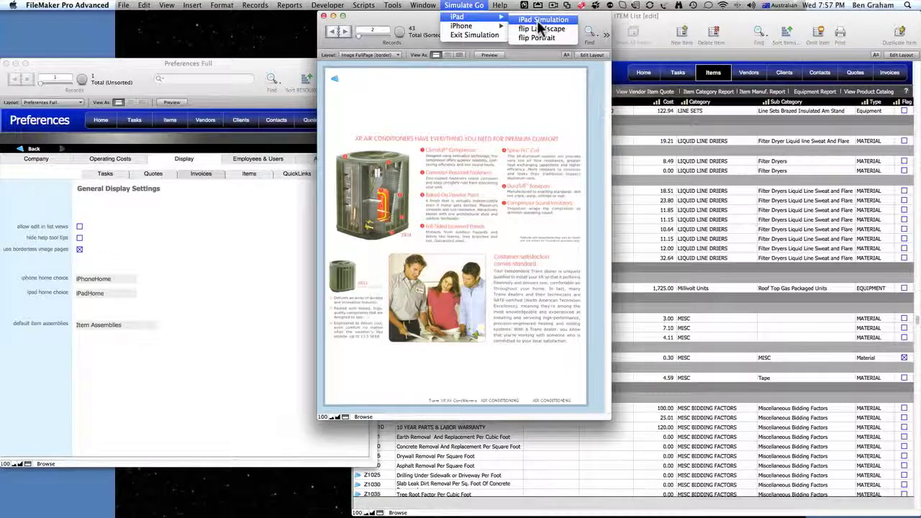
click(539, 20)
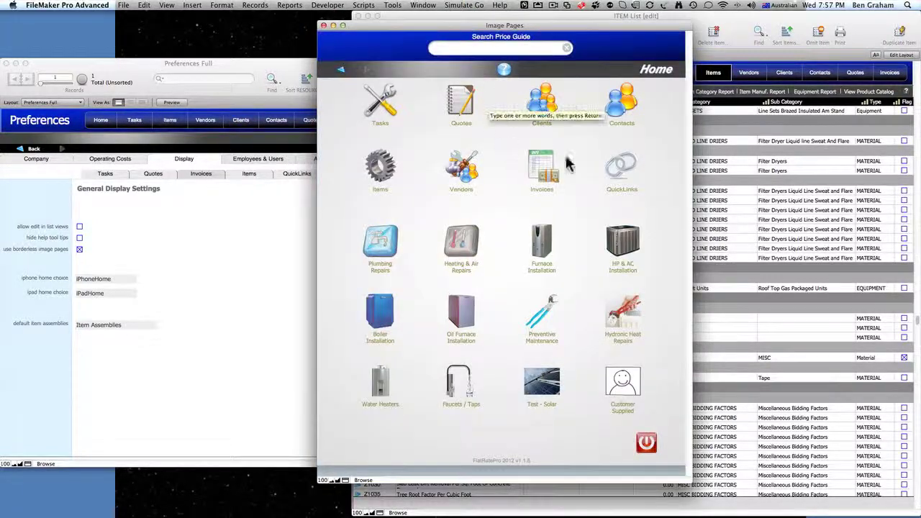
click(464, 6)
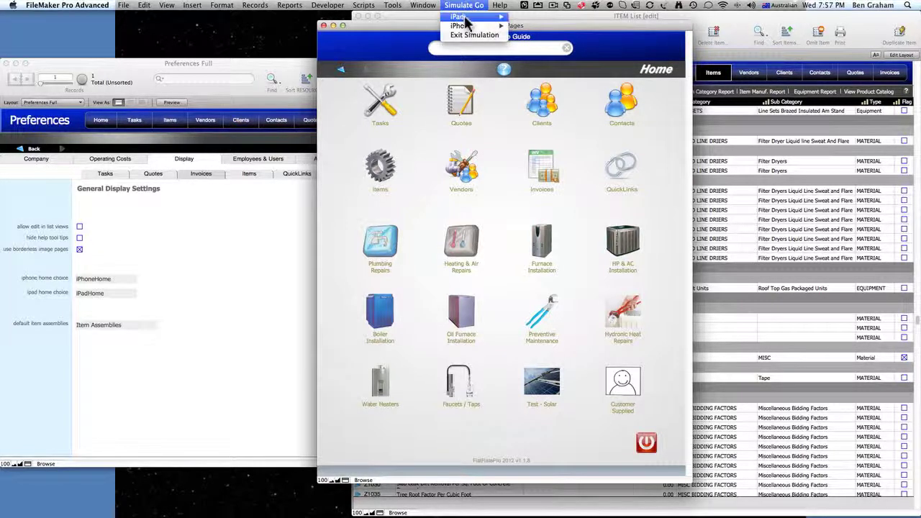
mouse_move(465, 26)
click(533, 27)
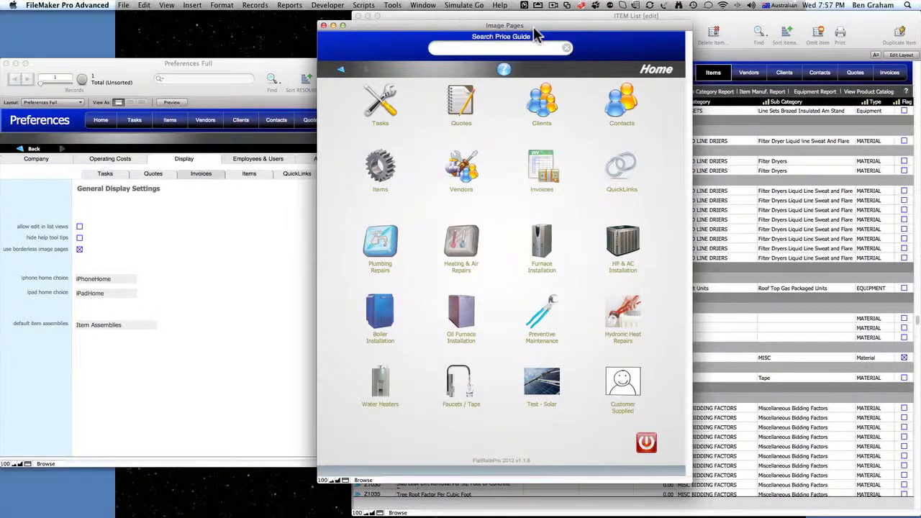
scroll(450, 185, down, 5)
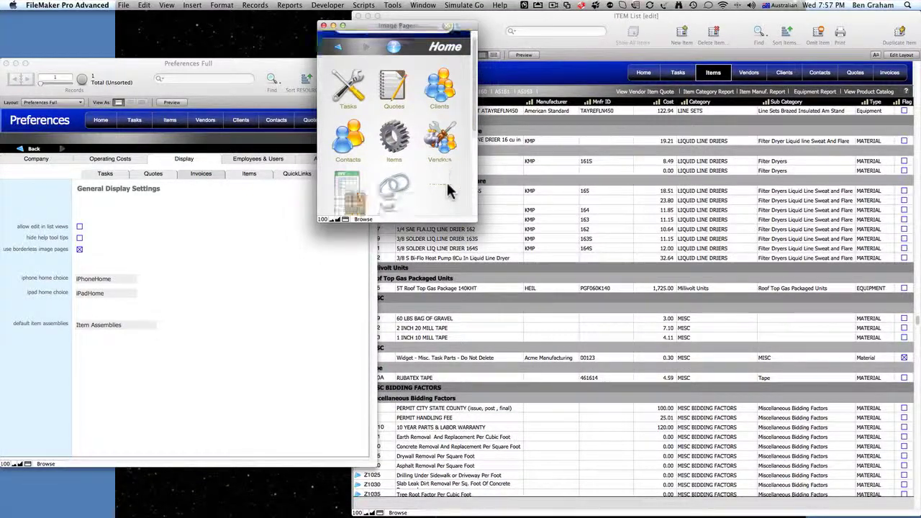
scroll(450, 191, up, 4)
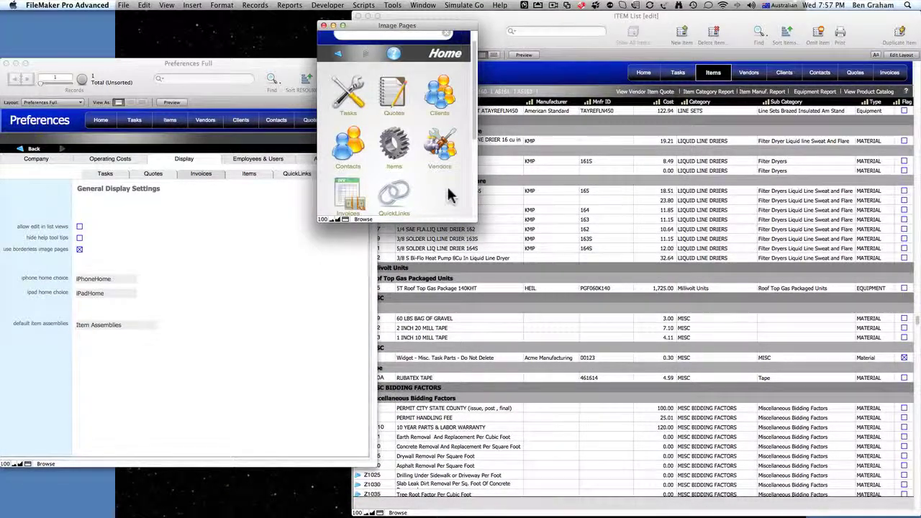
drag(475, 220, 592, 186)
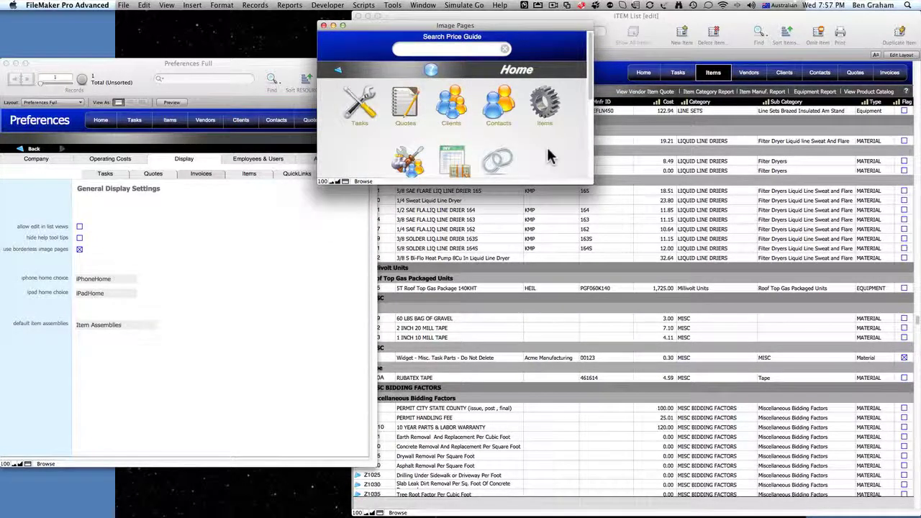
scroll(548, 151, down, 10)
scroll(547, 151, up, 10)
scroll(547, 151, down, 3)
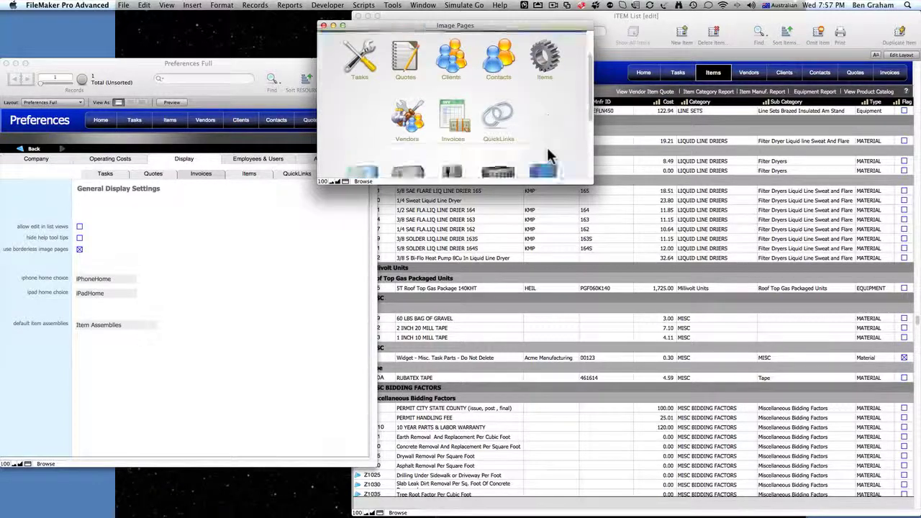
scroll(547, 151, down, 5)
scroll(548, 153, up, 8)
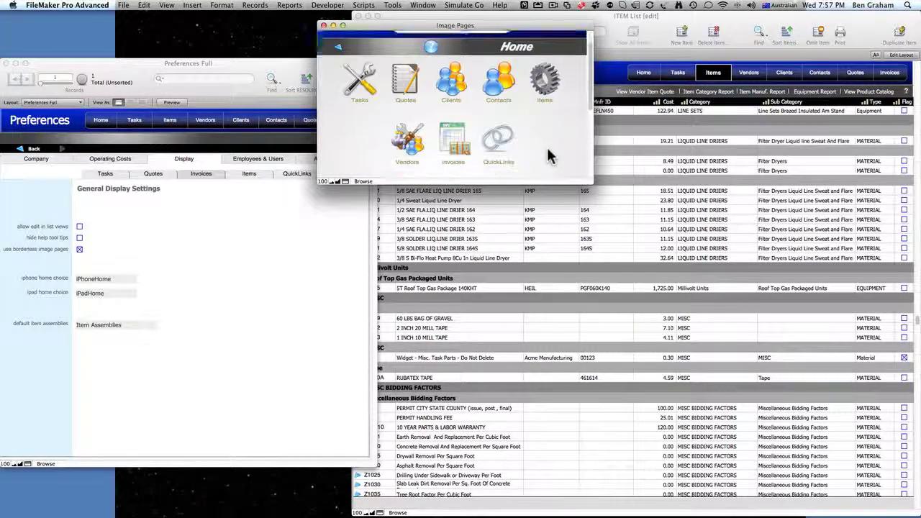
scroll(548, 156, down, 5)
scroll(548, 156, up, 7)
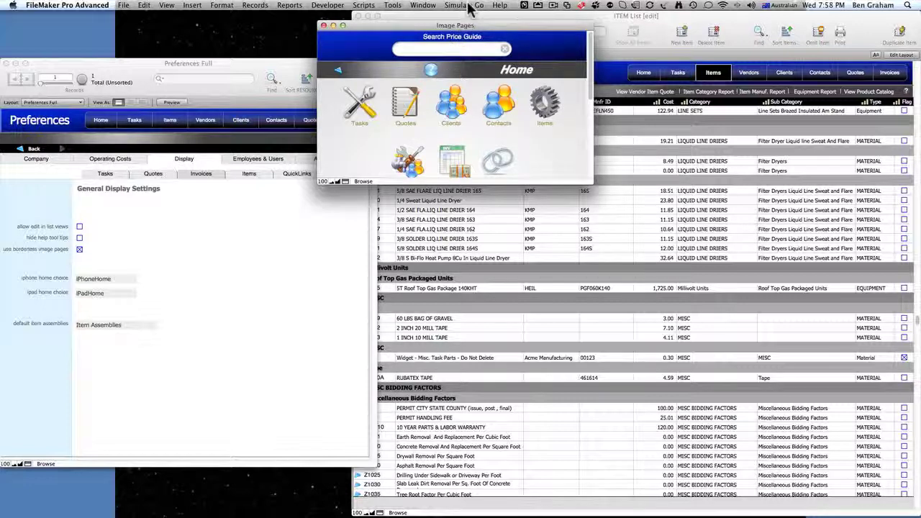
- Set the iPad home choice to iPadHomeEarth, leaving default item assemblies as Item Assemblies
click(94, 296)
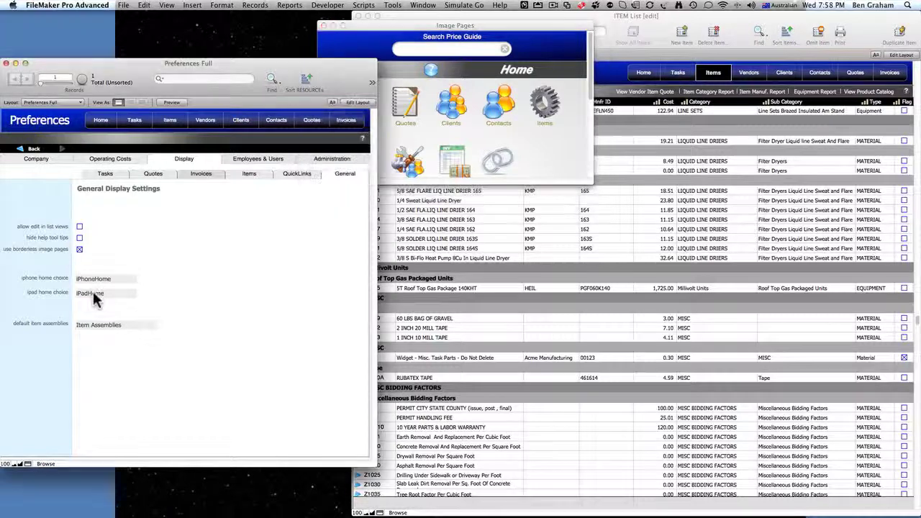
click(93, 290)
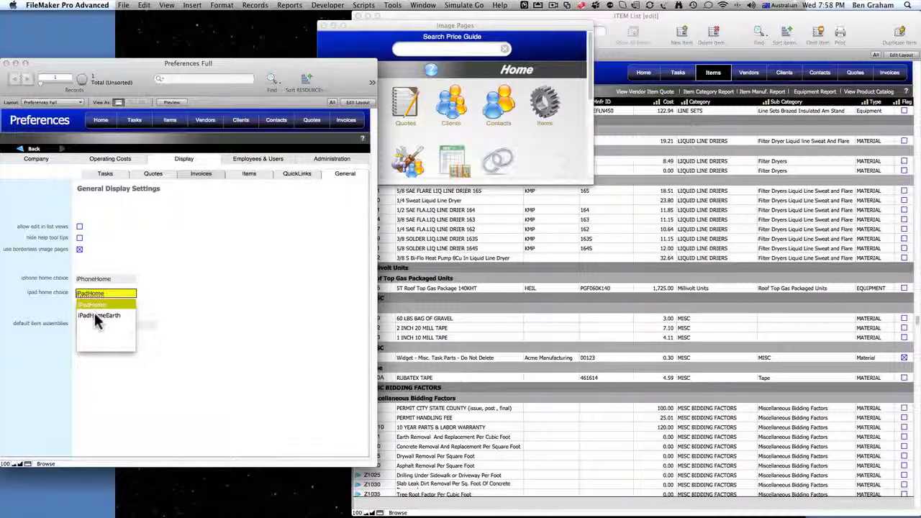
click(95, 312)
click(171, 298)
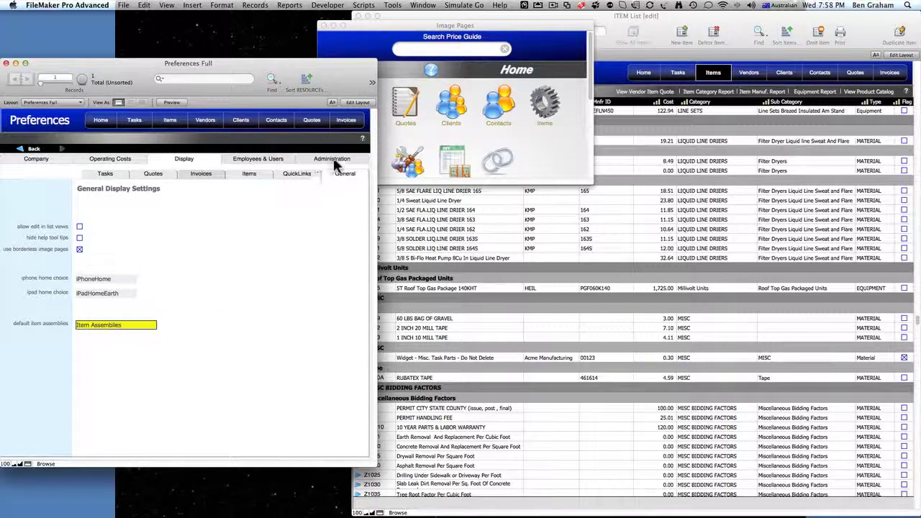
- Preview the Image Pages layout as an iPad via Simulate Go
click(469, 28)
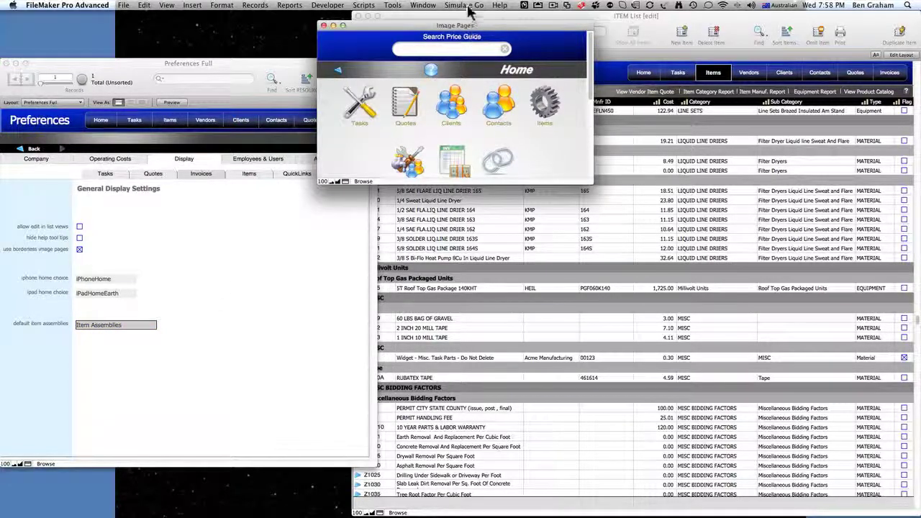
click(466, 8)
mouse_move(503, 17)
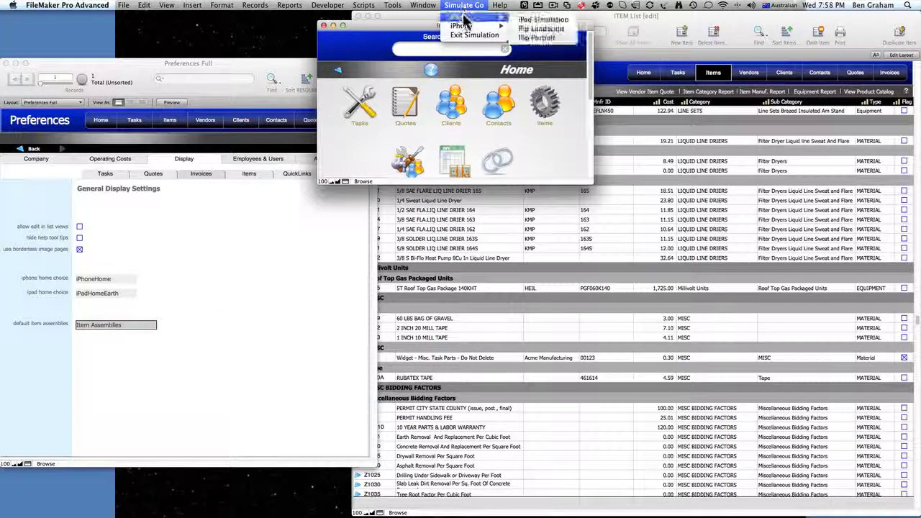
click(530, 21)
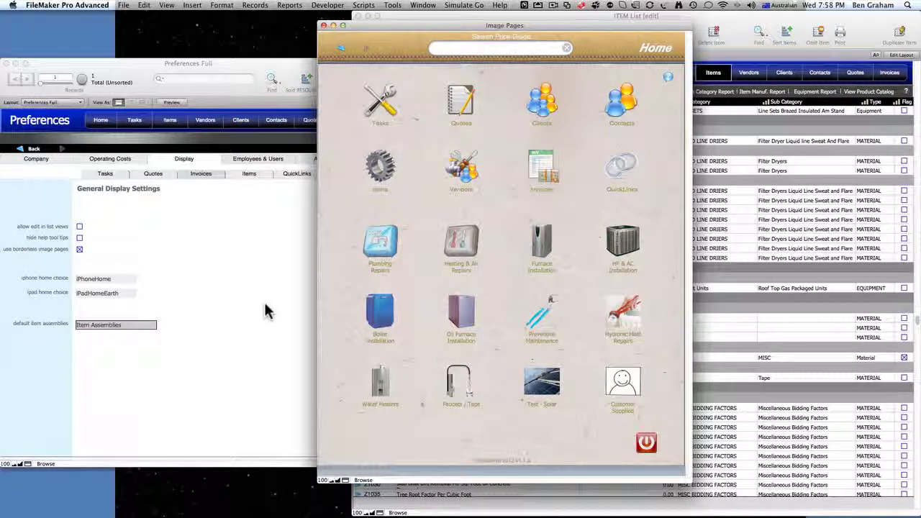
- Pick iPadHome for the iPad home choice and keep default item assemblies as Item Assemblies
click(102, 295)
click(102, 295)
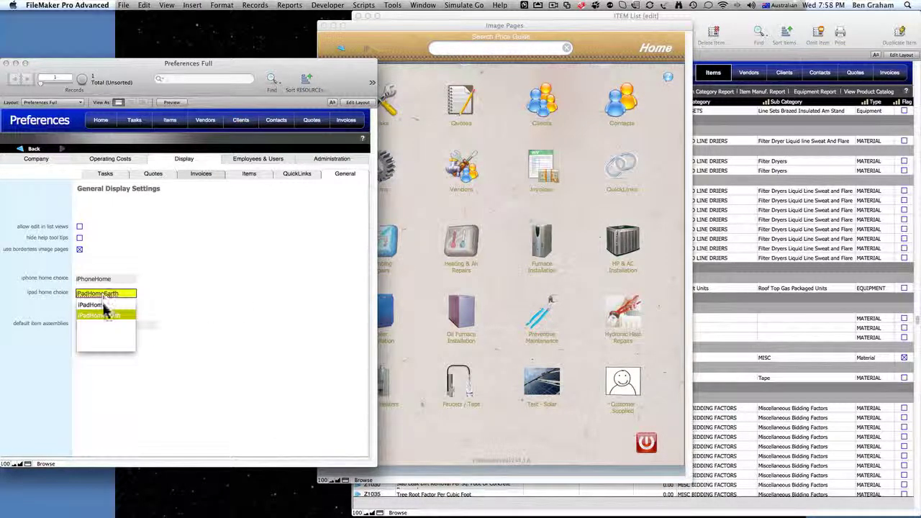
click(103, 305)
click(226, 269)
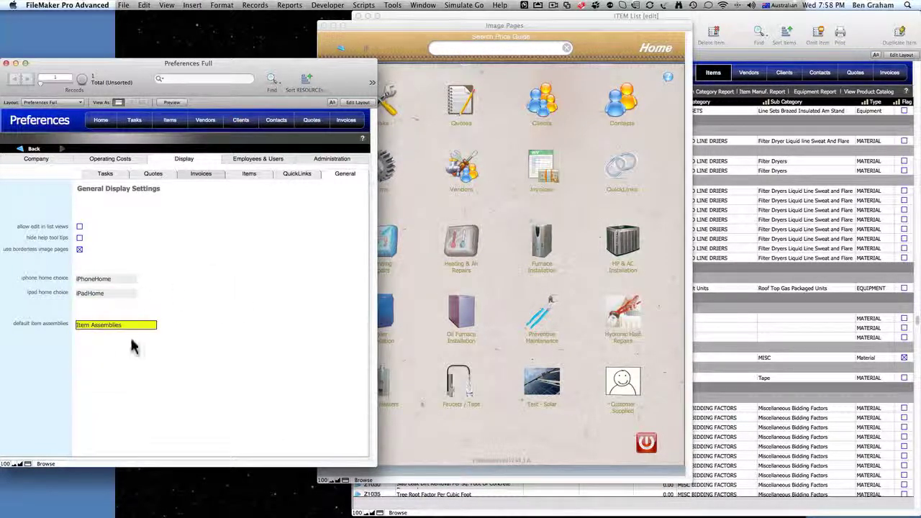
click(88, 346)
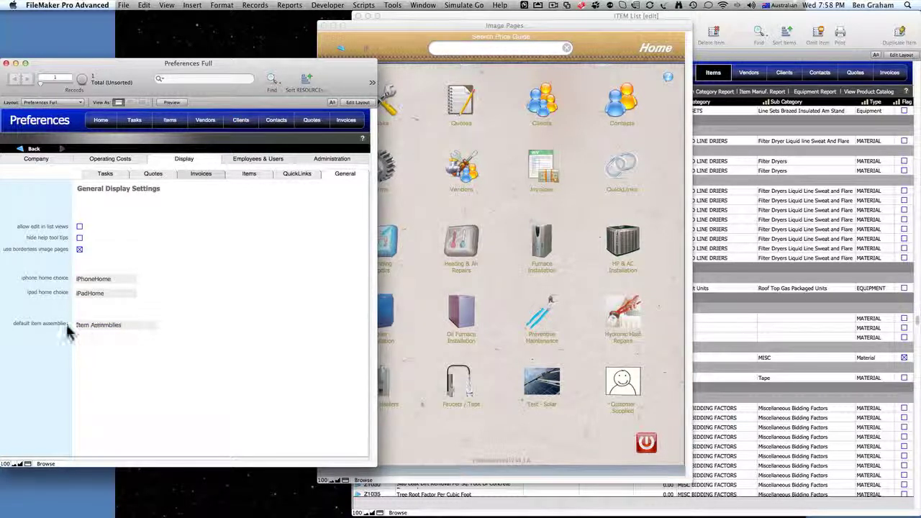
click(90, 323)
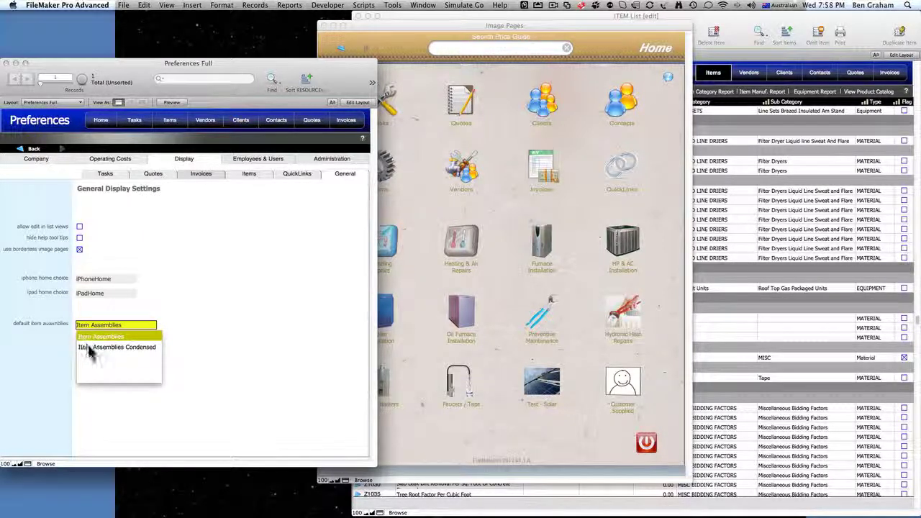
click(193, 300)
click(427, 136)
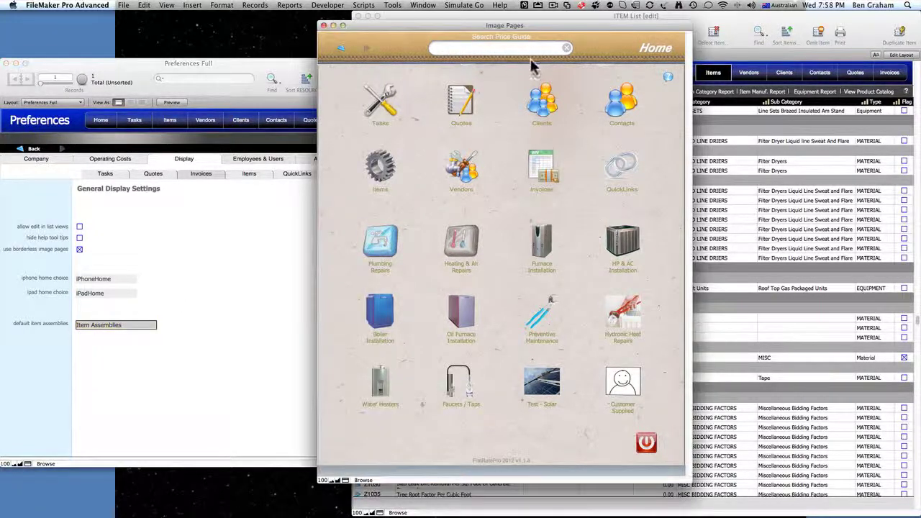
- Exit the iPad simulation and open Task Detail for J8508, the 3/4" 15 LB POP safety valve
click(464, 5)
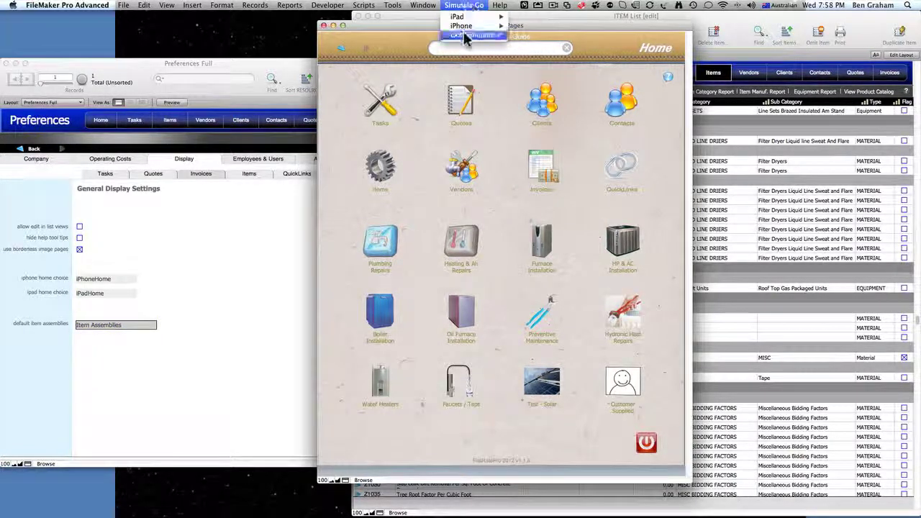
click(469, 36)
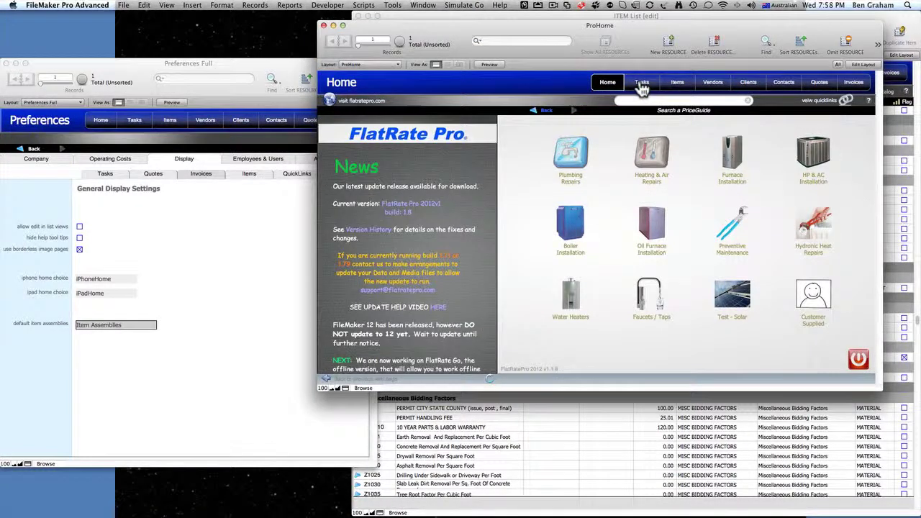
click(641, 84)
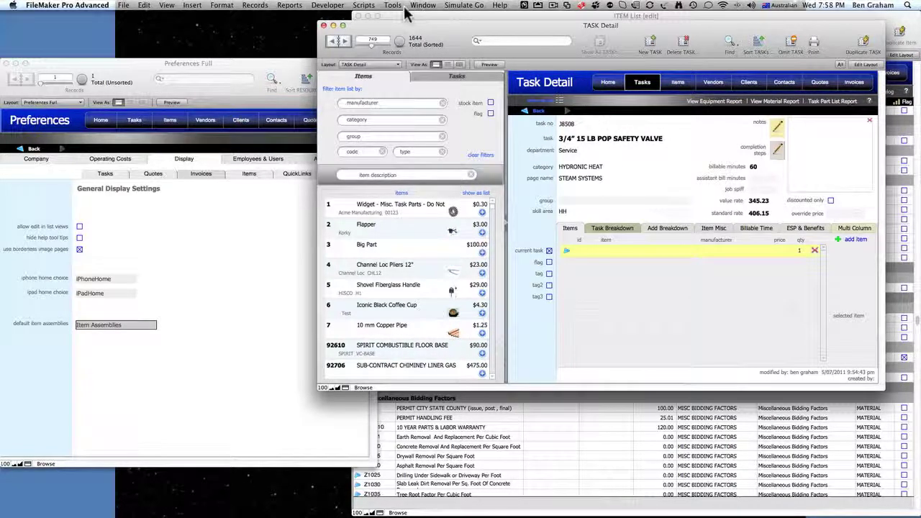
click(289, 6)
mouse_move(294, 22)
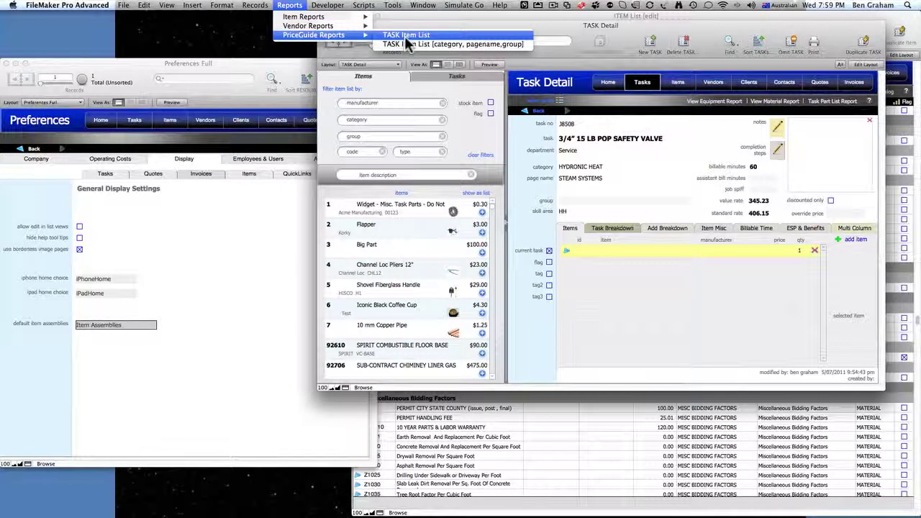
- Open the PriceGuide TASK Item List report and scroll through its 5210 sorted records
click(404, 36)
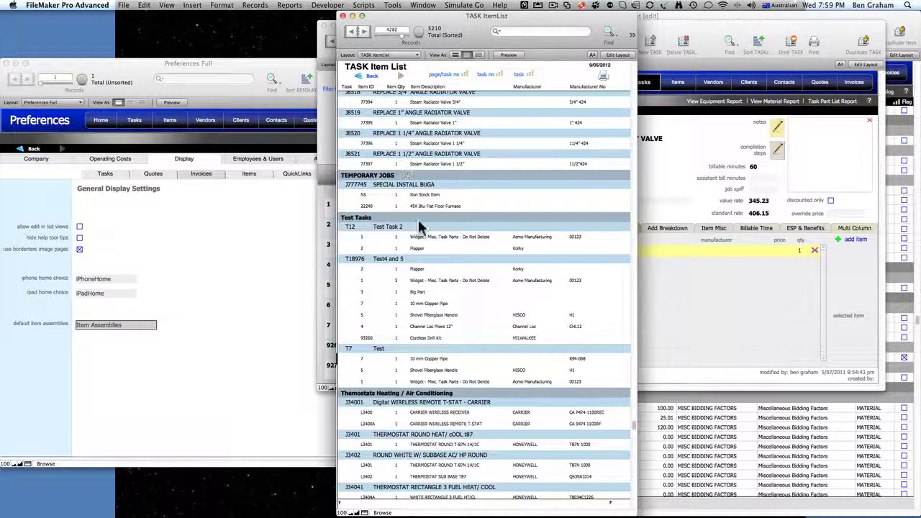
scroll(417, 217, down, 3)
scroll(419, 226, up, 17)
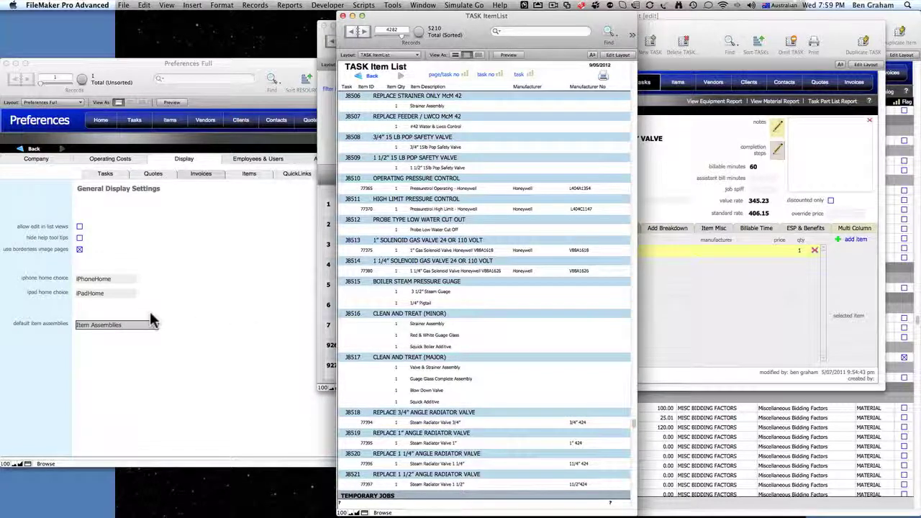
- Set default item assemblies to Item Assemblies Condensed in Preferences
click(104, 325)
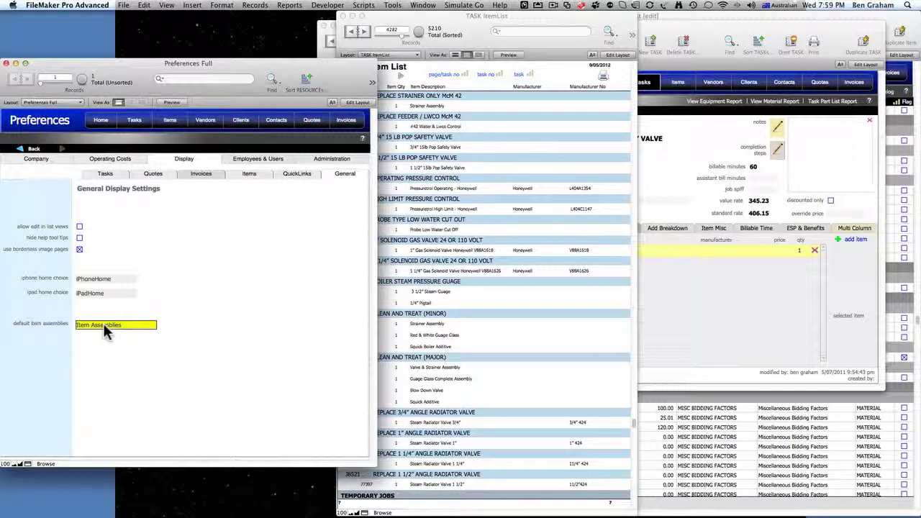
click(100, 325)
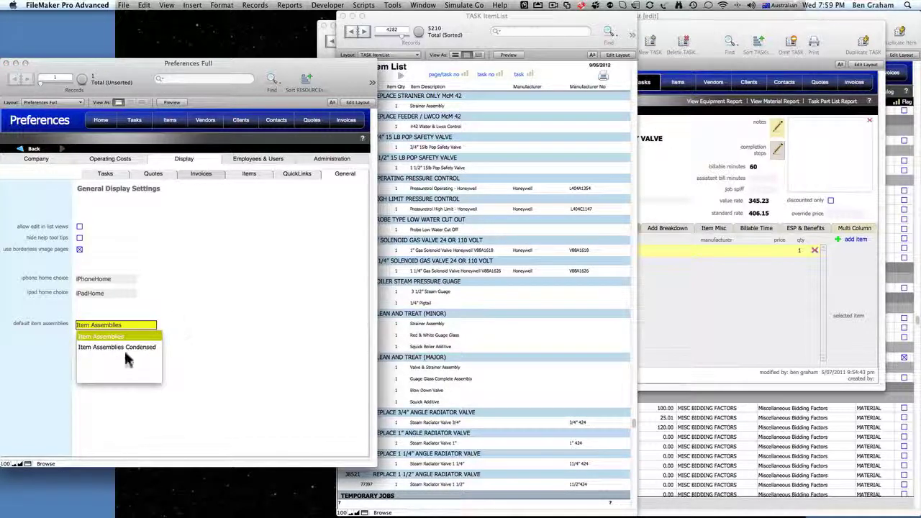
click(130, 347)
key(Tab)
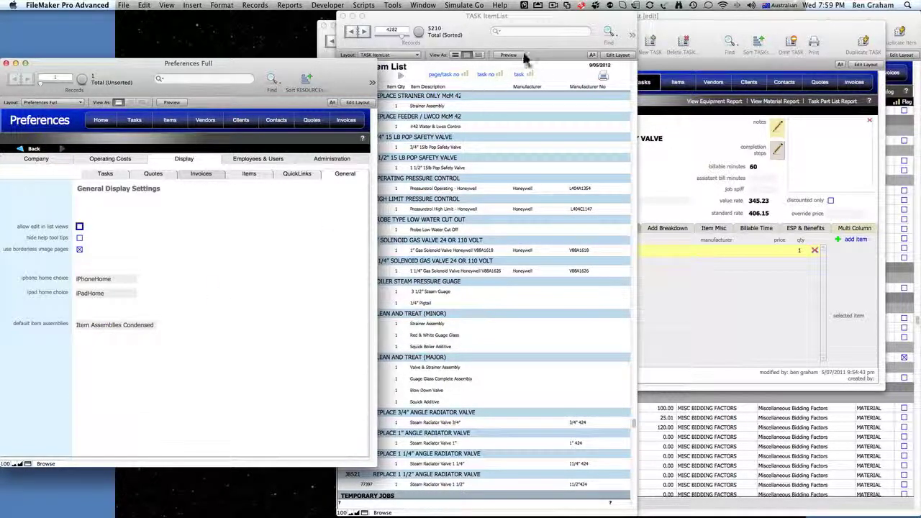
- Switch the TASK Item List window to the Task Detail layout
click(459, 22)
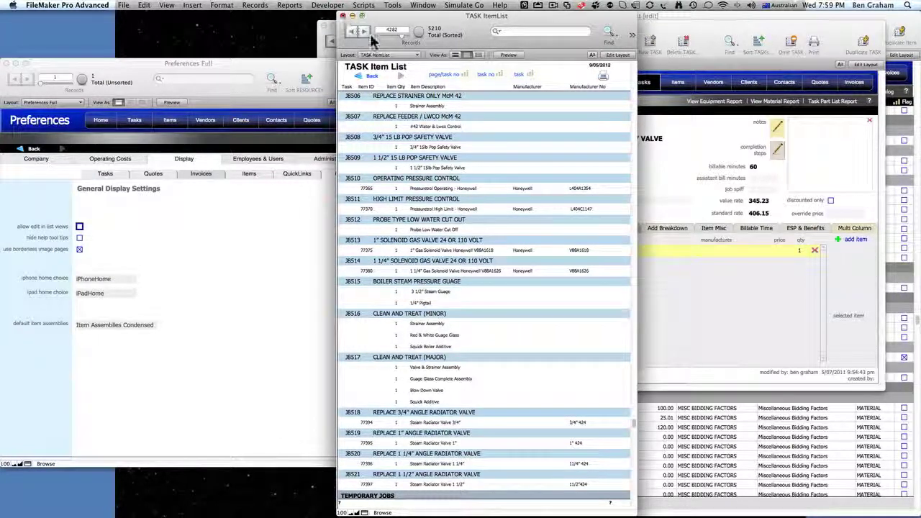
click(389, 55)
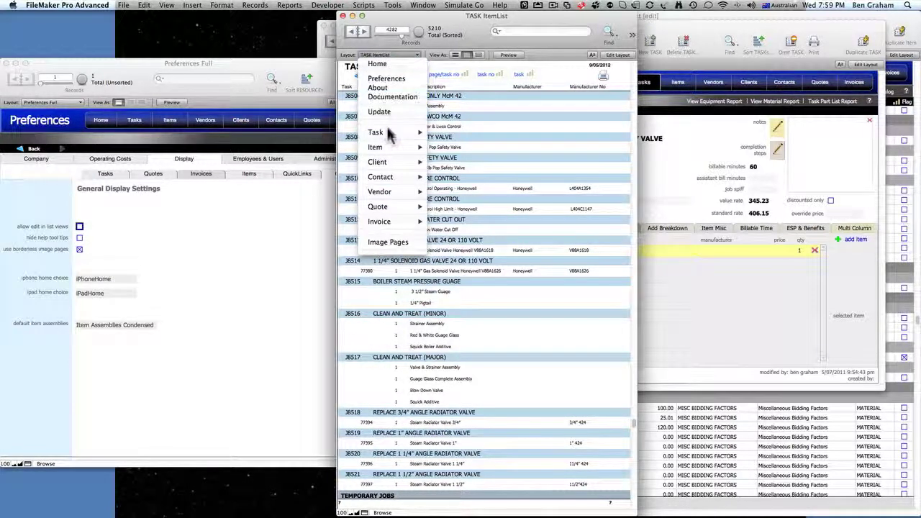
mouse_move(392, 134)
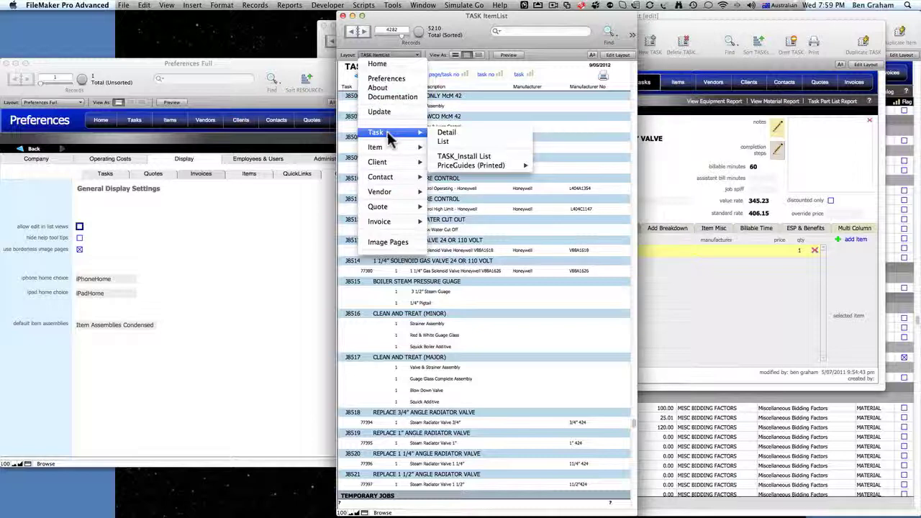
click(447, 133)
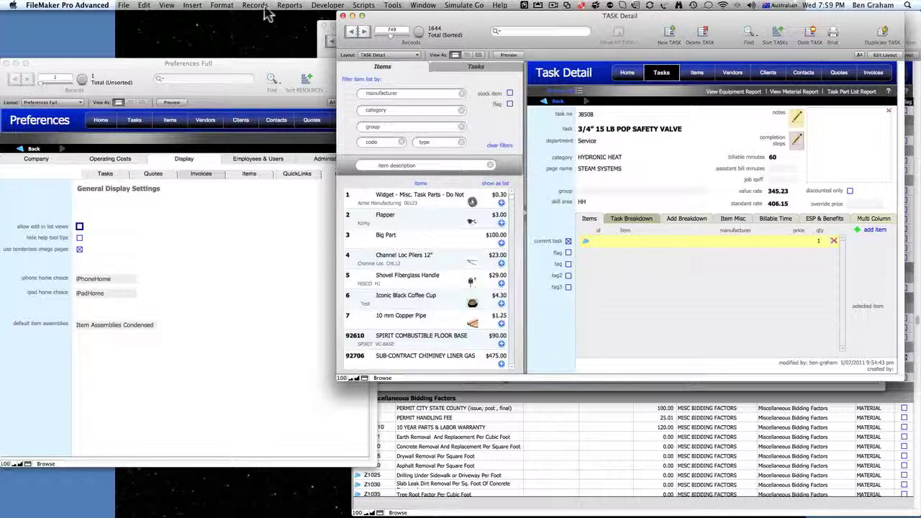
- Reopen the TASK Item List report from Reports and go back to the Preferences window
click(290, 6)
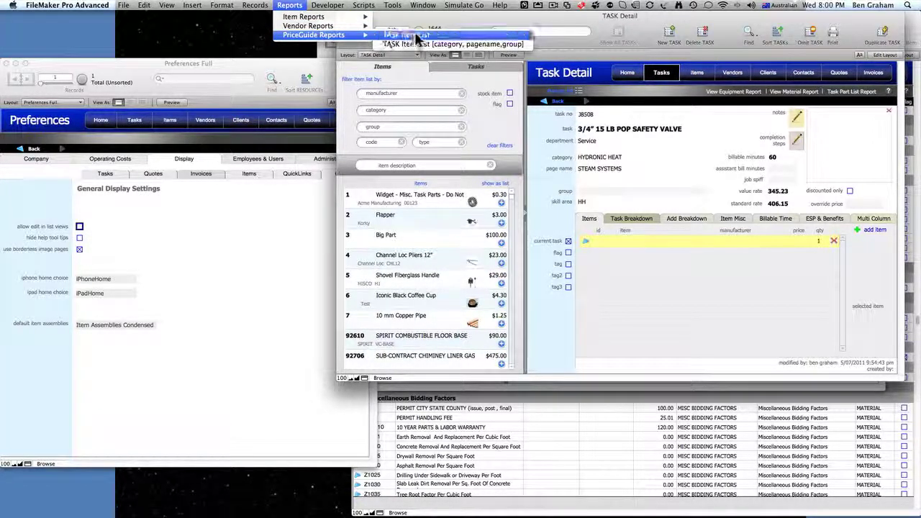
click(406, 36)
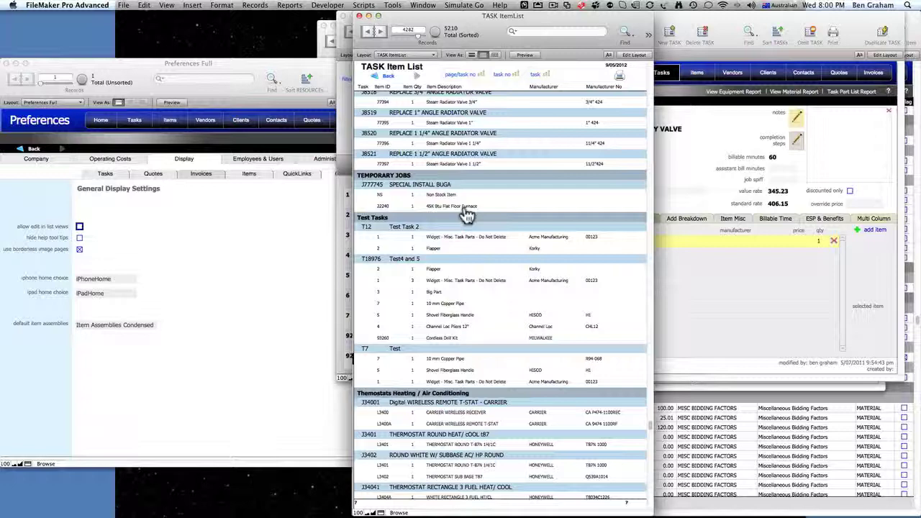
click(263, 232)
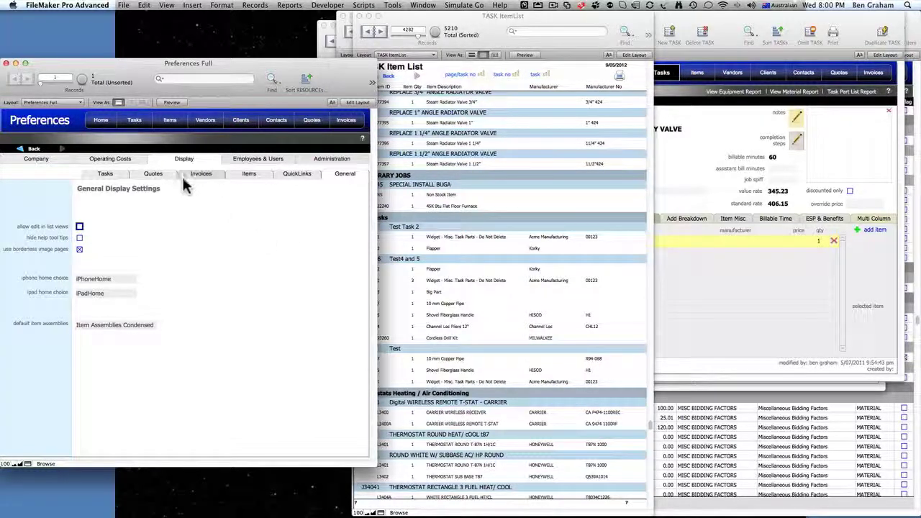
- Add a new employee with first and last name, position Installer and department Install
click(246, 161)
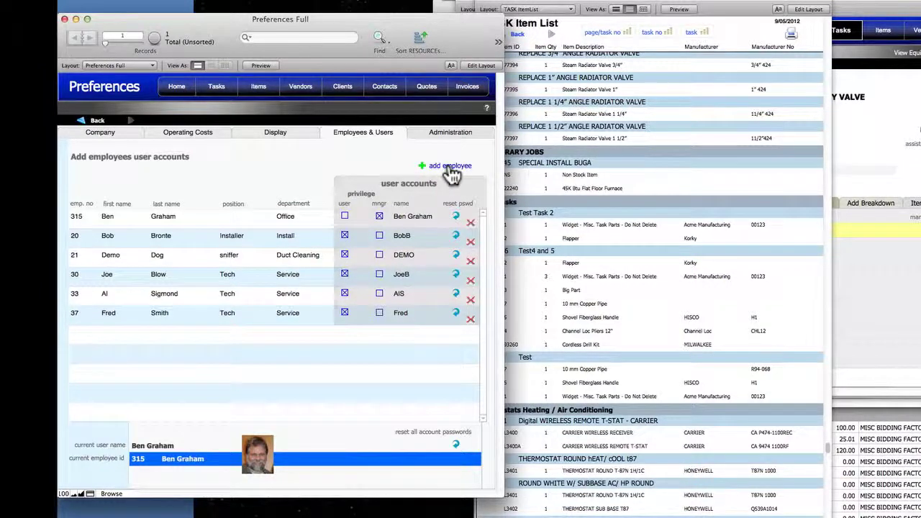
click(450, 167)
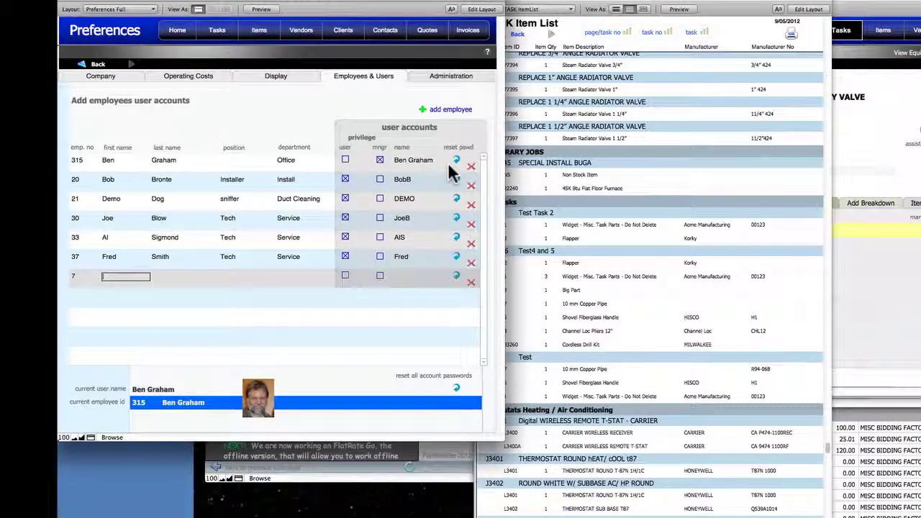
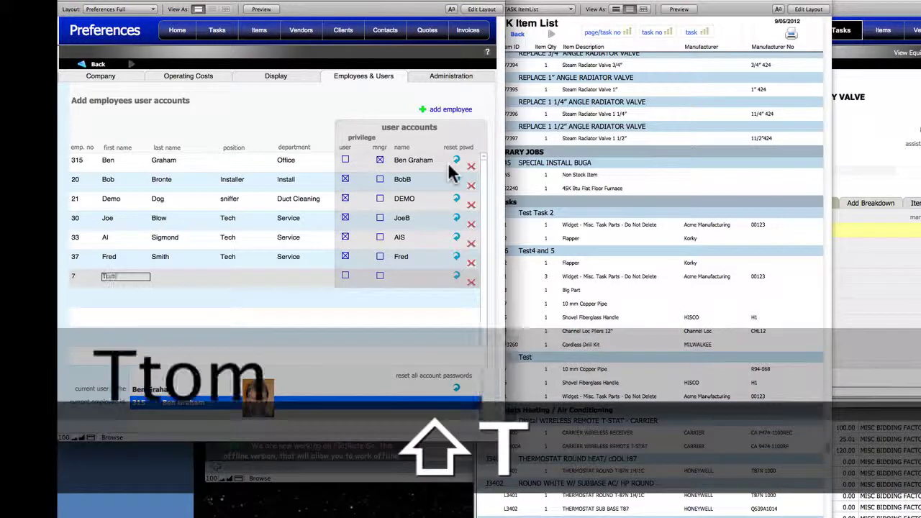
key(Tab)
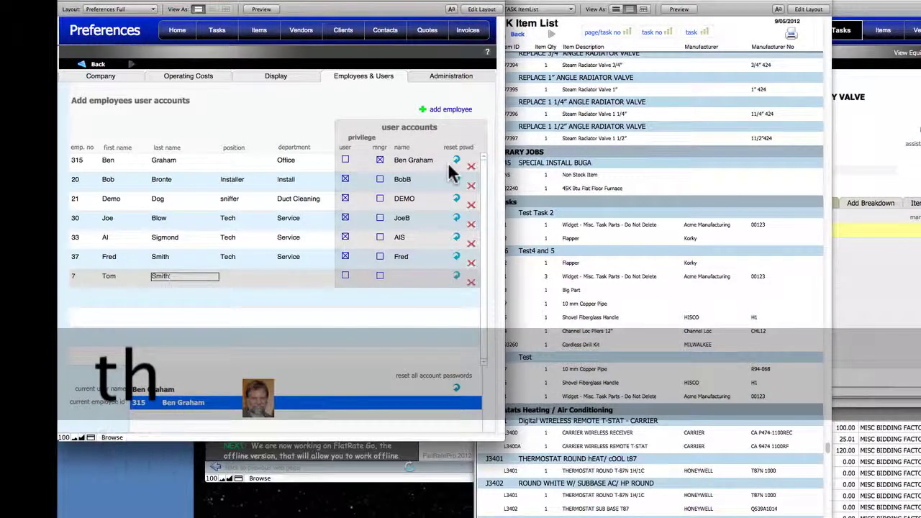
key(Tab)
text(T)
key(BackSpace)
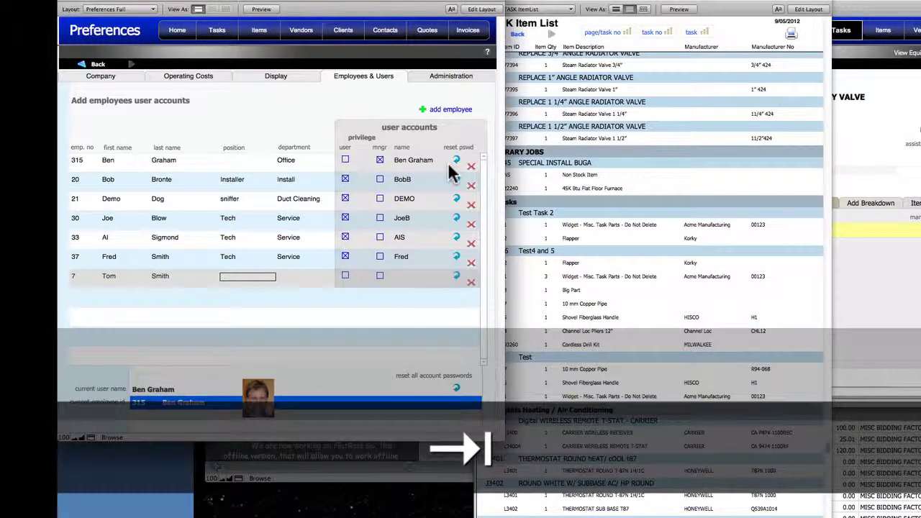
text(Ins)
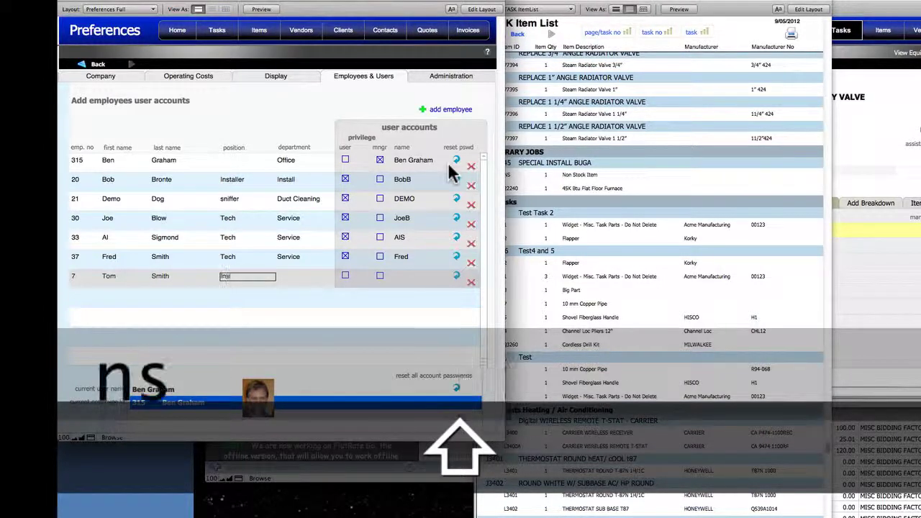
text(taller)
key(Tab)
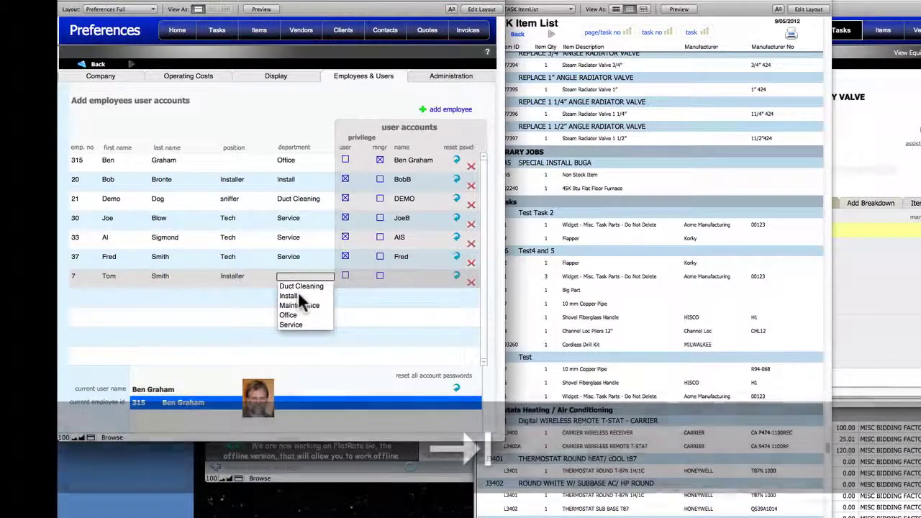
click(297, 294)
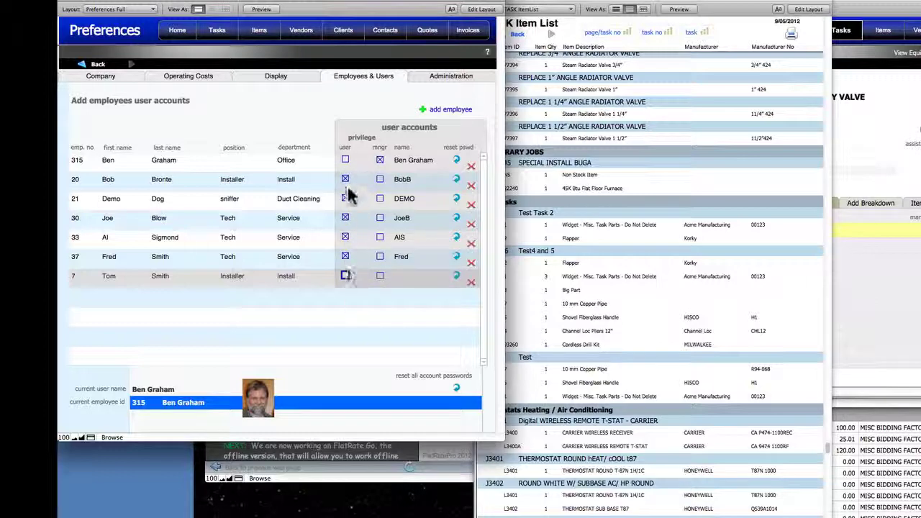
click(344, 275)
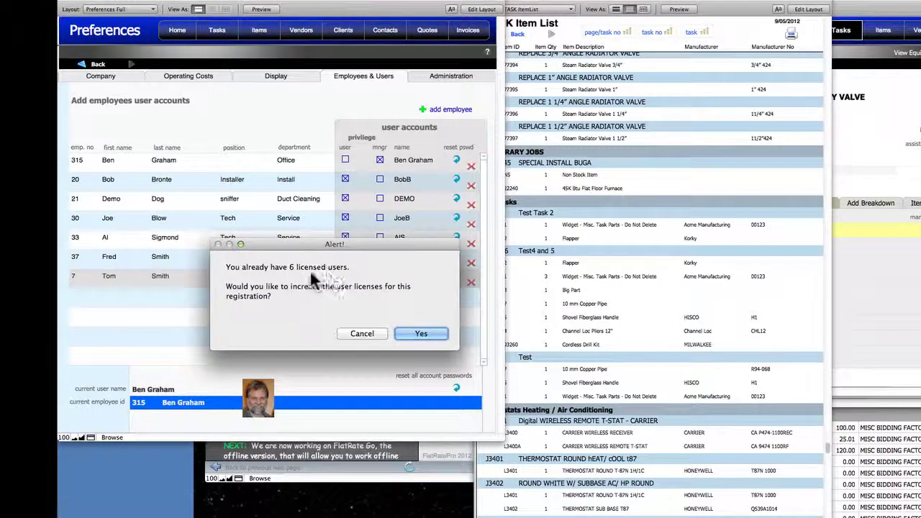
click(373, 331)
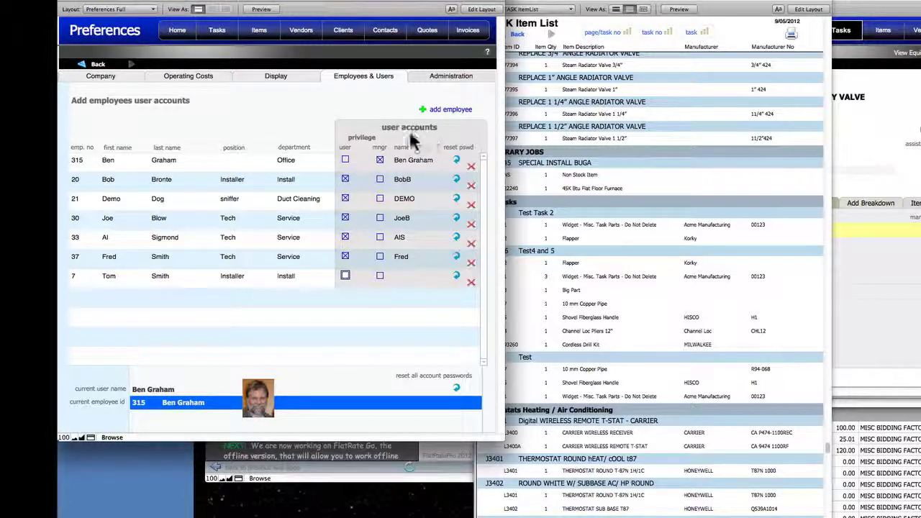
- Make the fourth employee a manager and create their account, entering the password twice
click(380, 217)
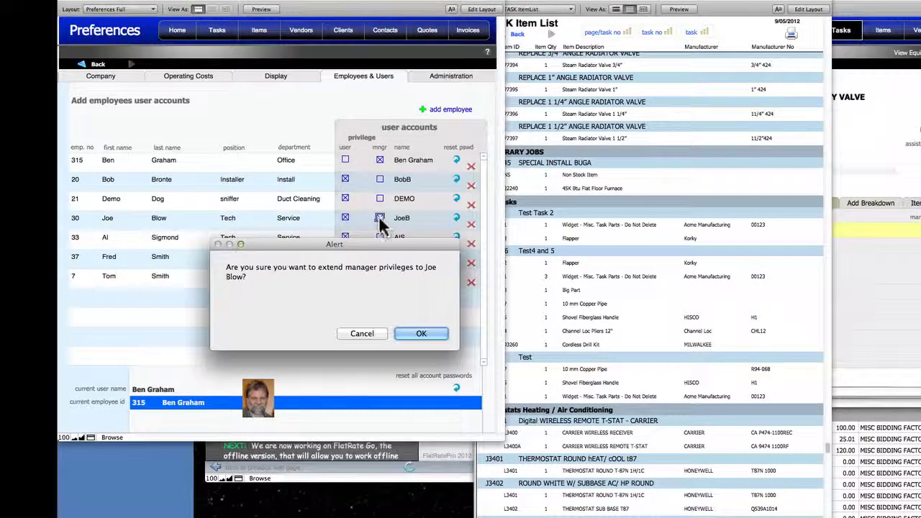
click(417, 331)
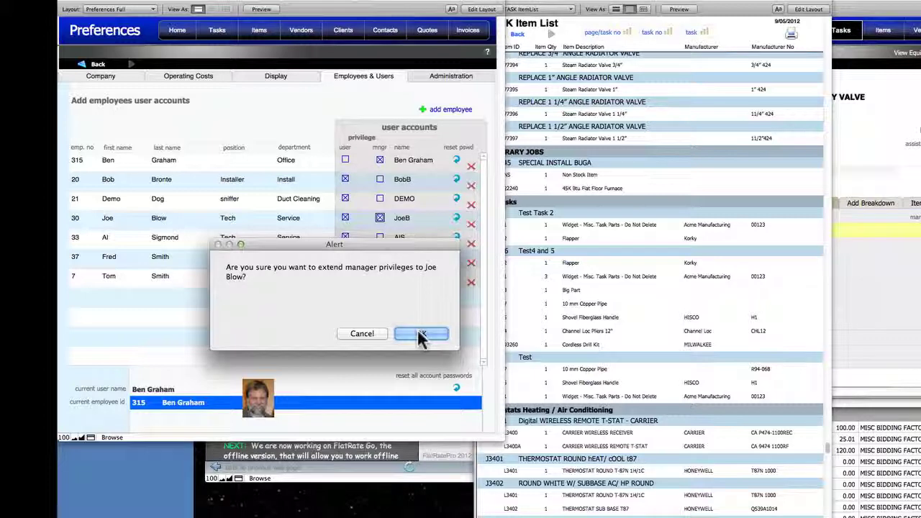
click(418, 331)
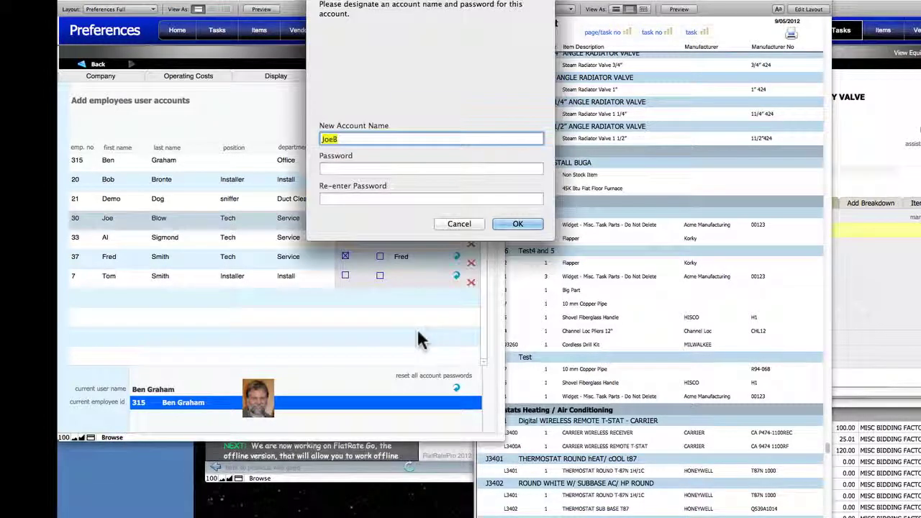
key(Tab)
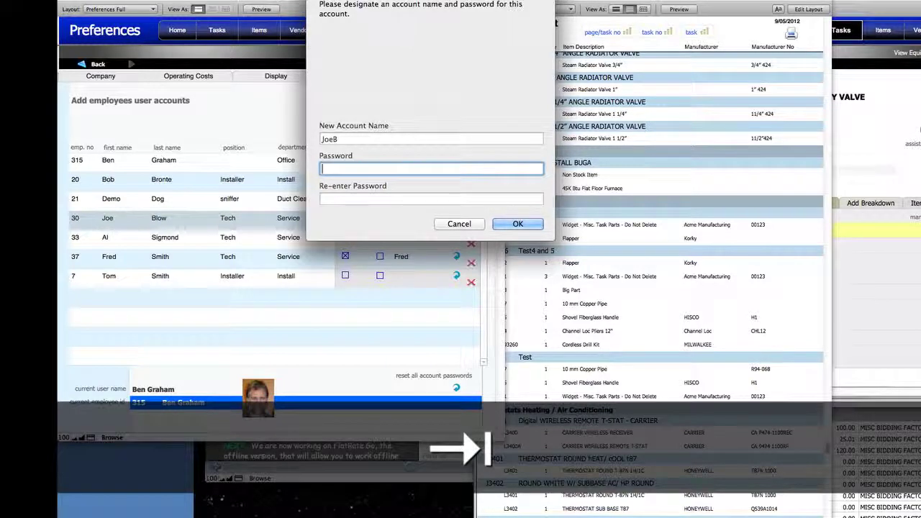
text(123456)
key(Tab)
text(123)
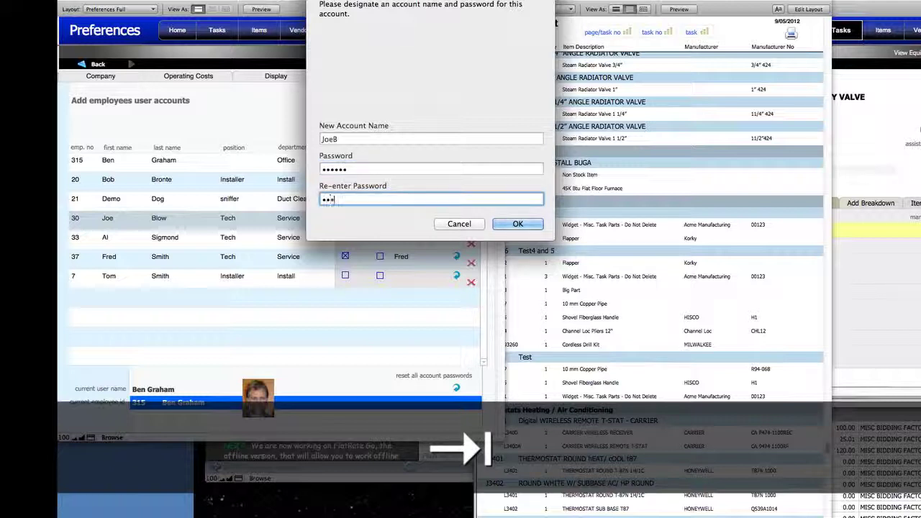
text(45)
click(517, 219)
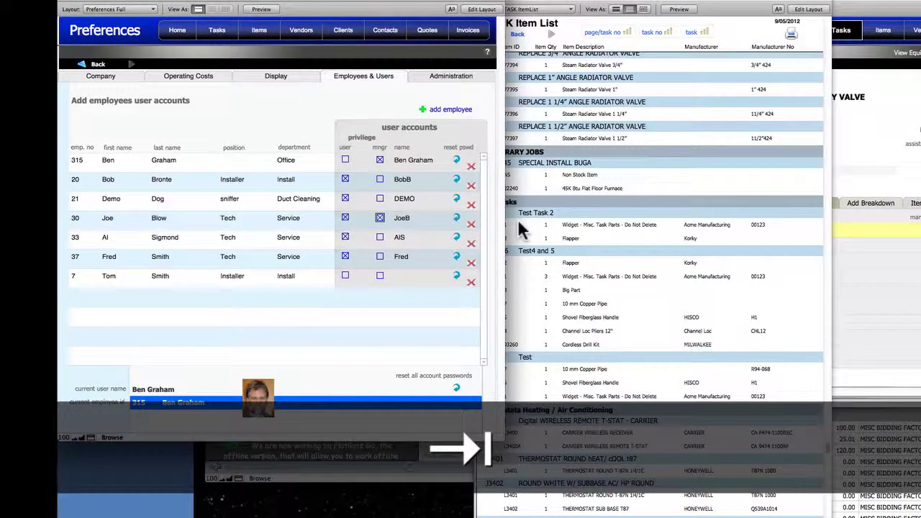
- Remove the fourth employee's plain user access and delete the newly added Employee 7
click(378, 221)
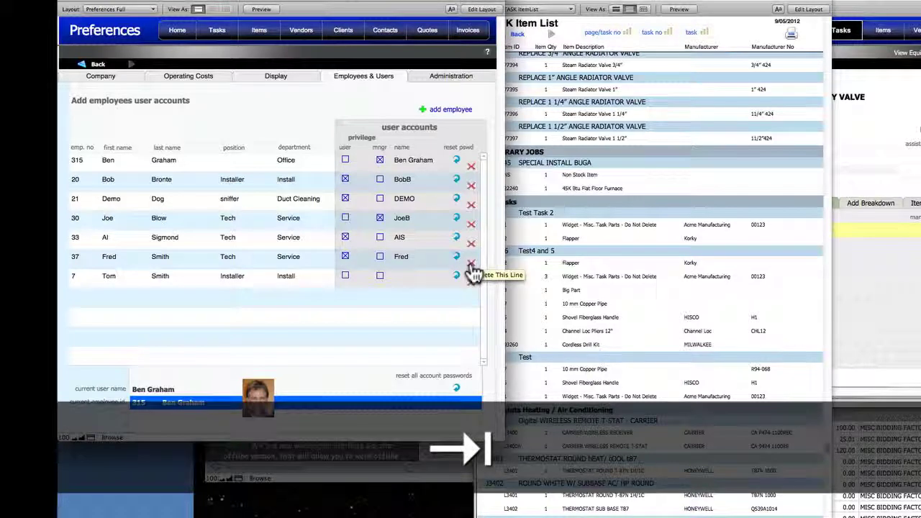
click(469, 278)
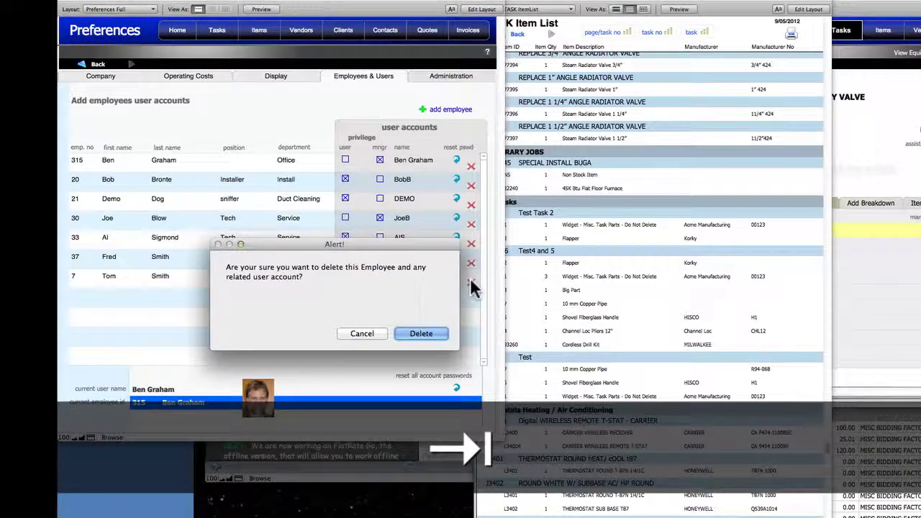
click(421, 334)
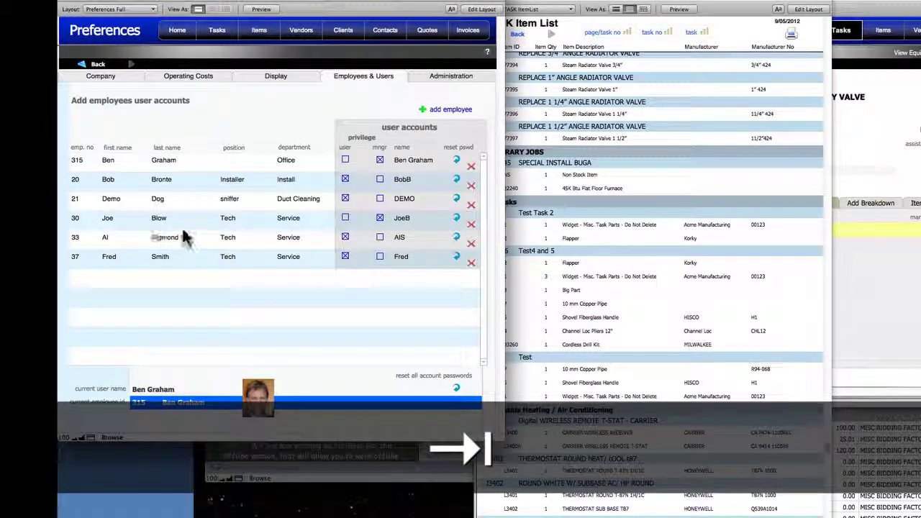
- Open Data Sources in the Administration tools to list the external FileMaker sources, including GoConnect
click(431, 75)
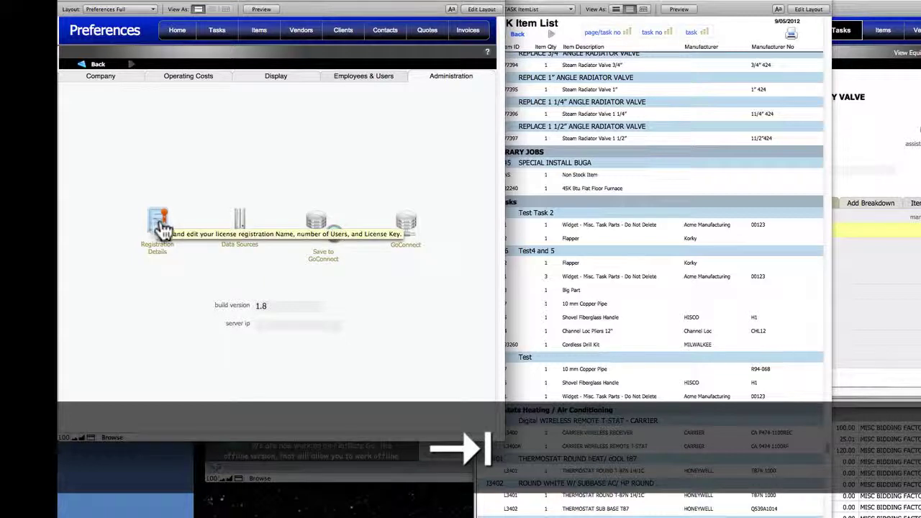
click(241, 223)
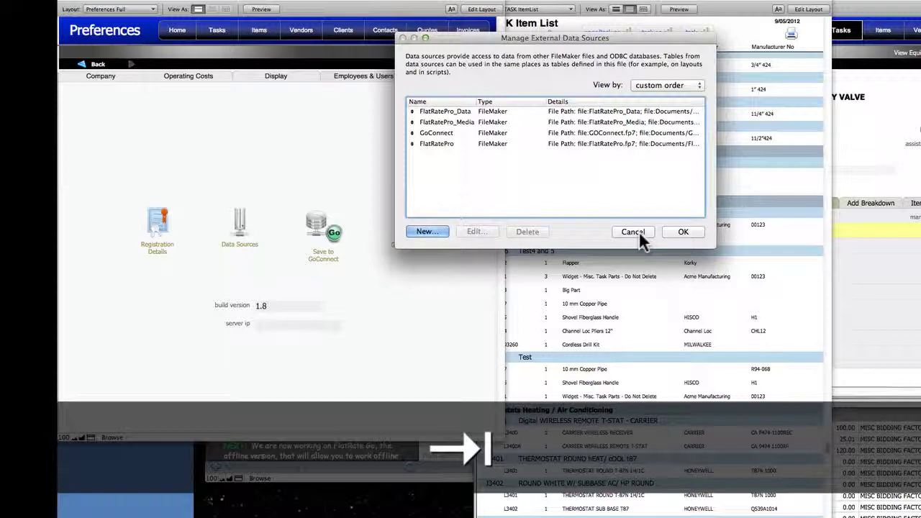
- Dismiss the data sources list, save a copy to GoConnect, and review its export details
click(636, 231)
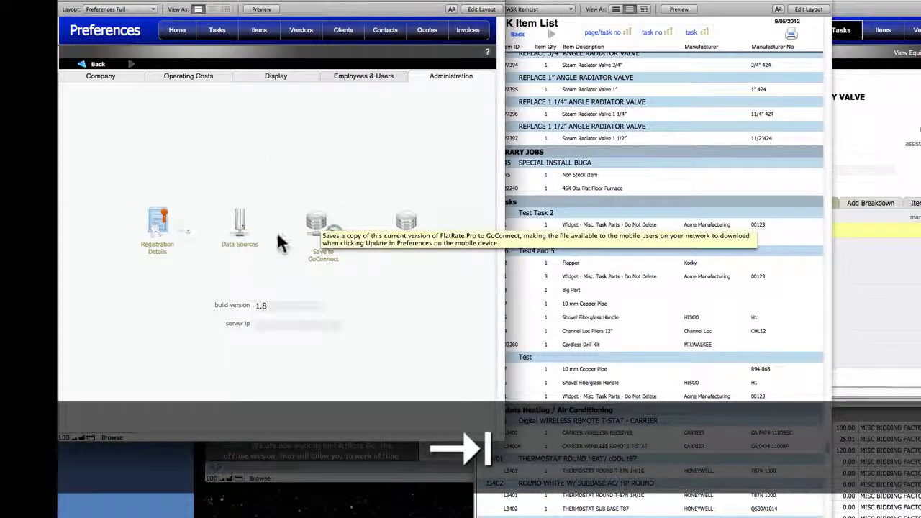
click(324, 255)
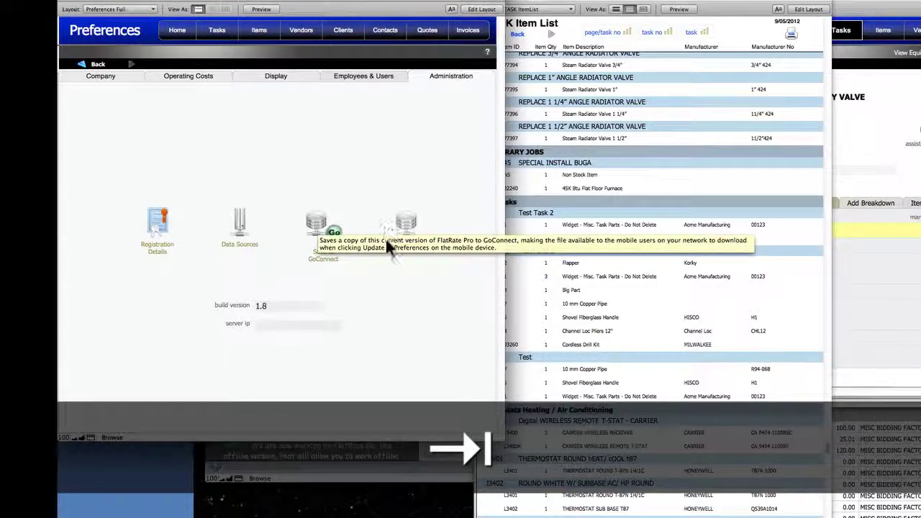
click(405, 228)
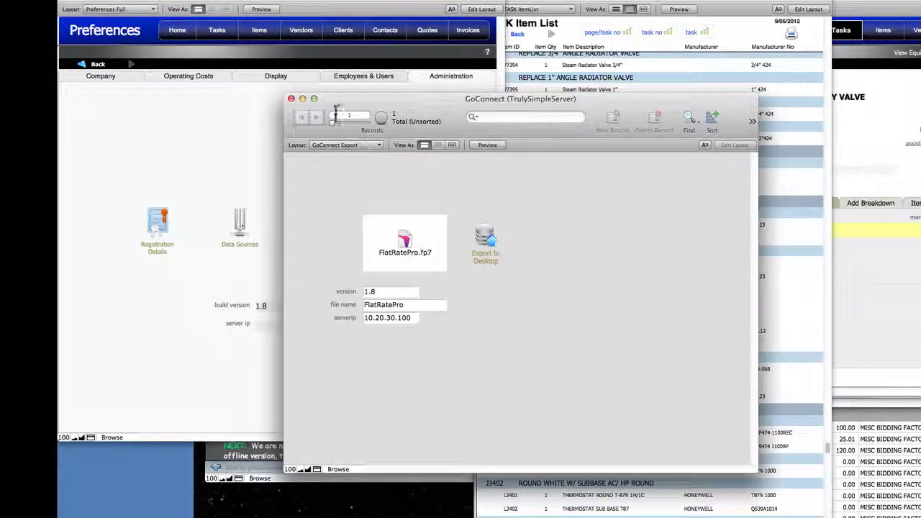
click(290, 98)
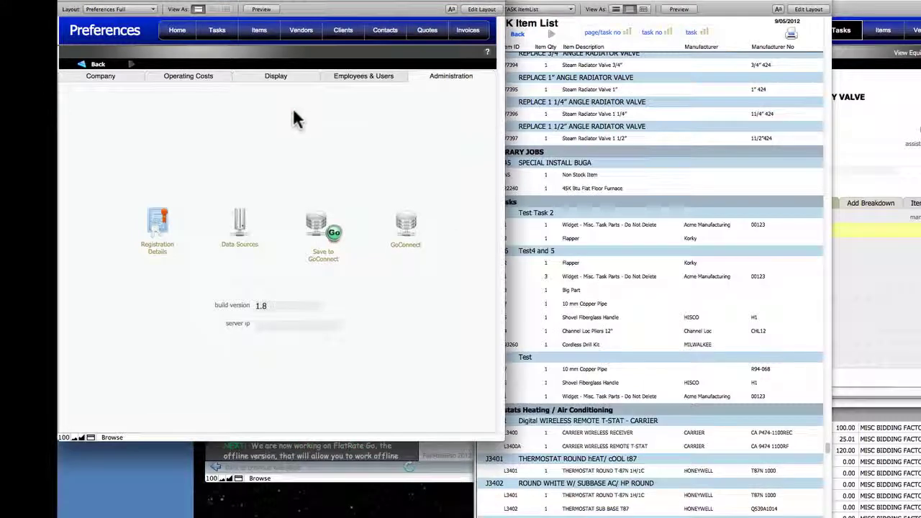
- Look through the Employees & Users, Display and Operating Costs preferences, ending on My Company Details
click(344, 75)
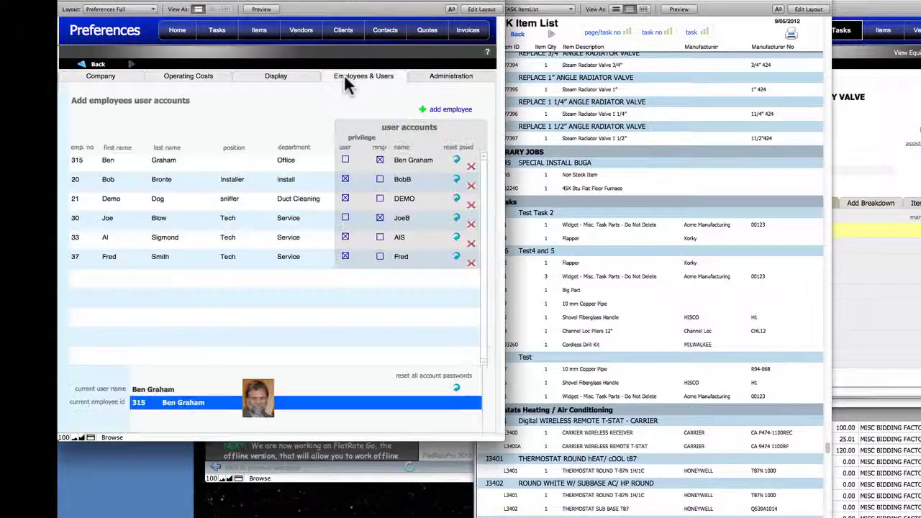
click(299, 75)
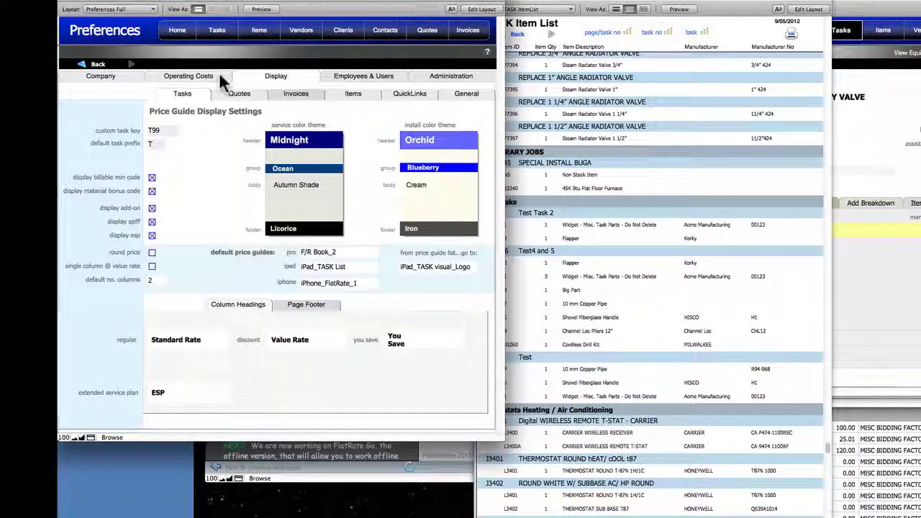
click(219, 72)
click(131, 72)
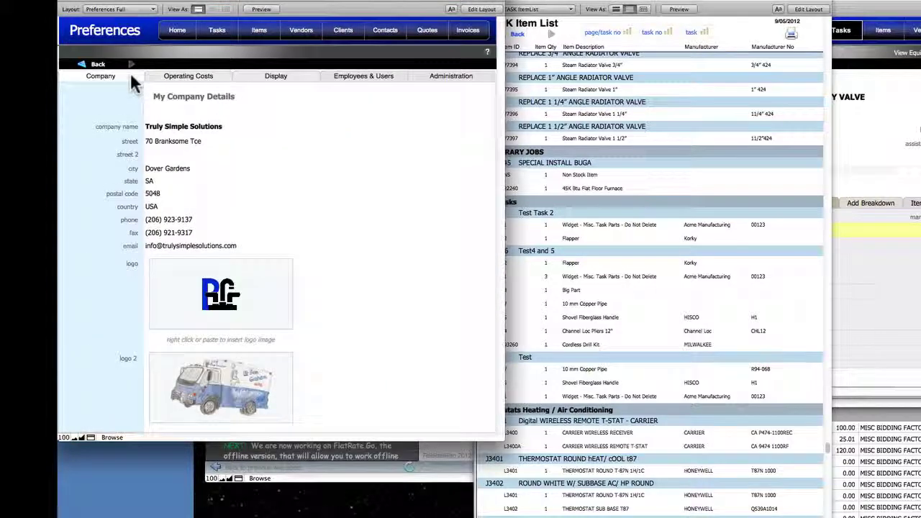